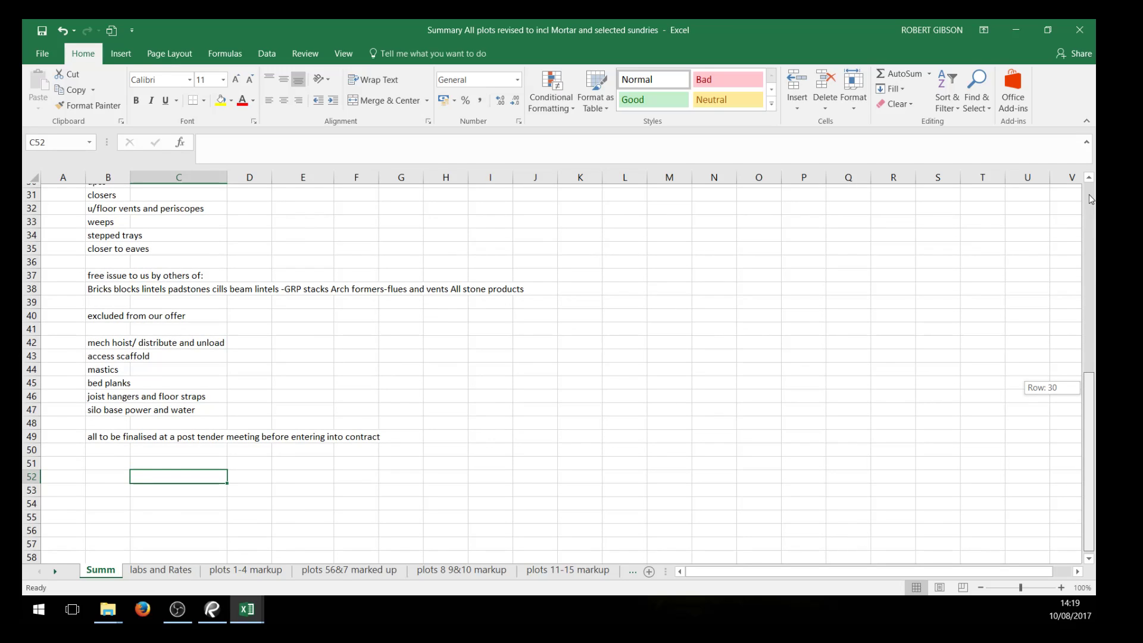
Review the plot totals on the Summ sheet and the list of rates on the labs and Rates sheet
{"action": "left_click_drag", "start_coordinate": [1089, 201], "coordinate": [1089, 196]}
{"action": "scroll", "coordinate": [742, 318], "scroll_direction": "down", "scroll_amount": 2}
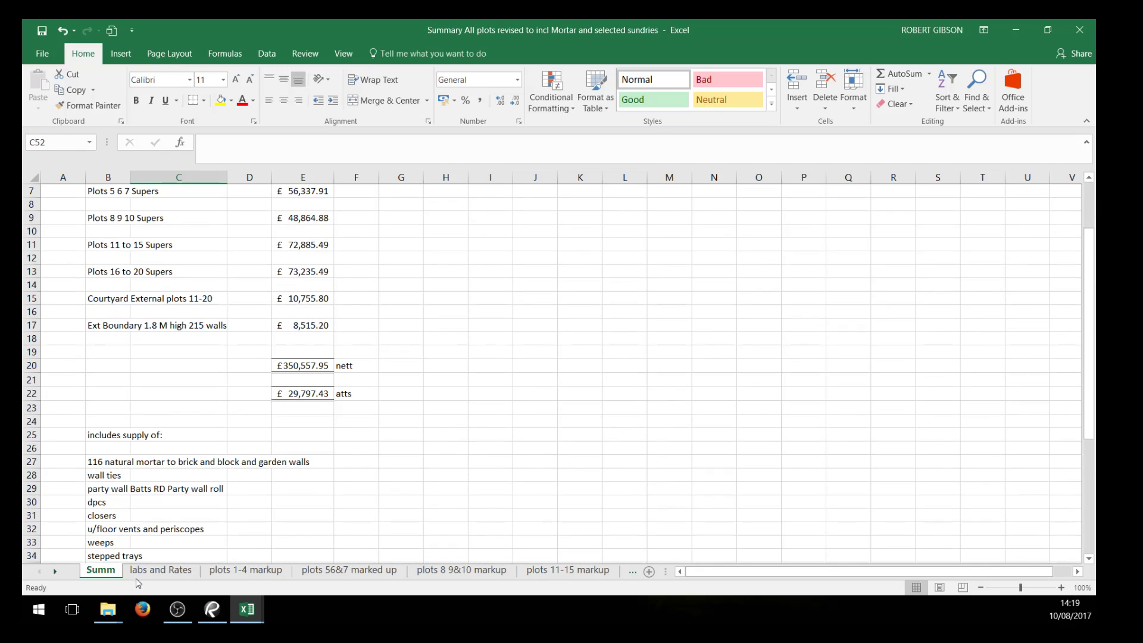
{"action": "left_click", "coordinate": [156, 570]}
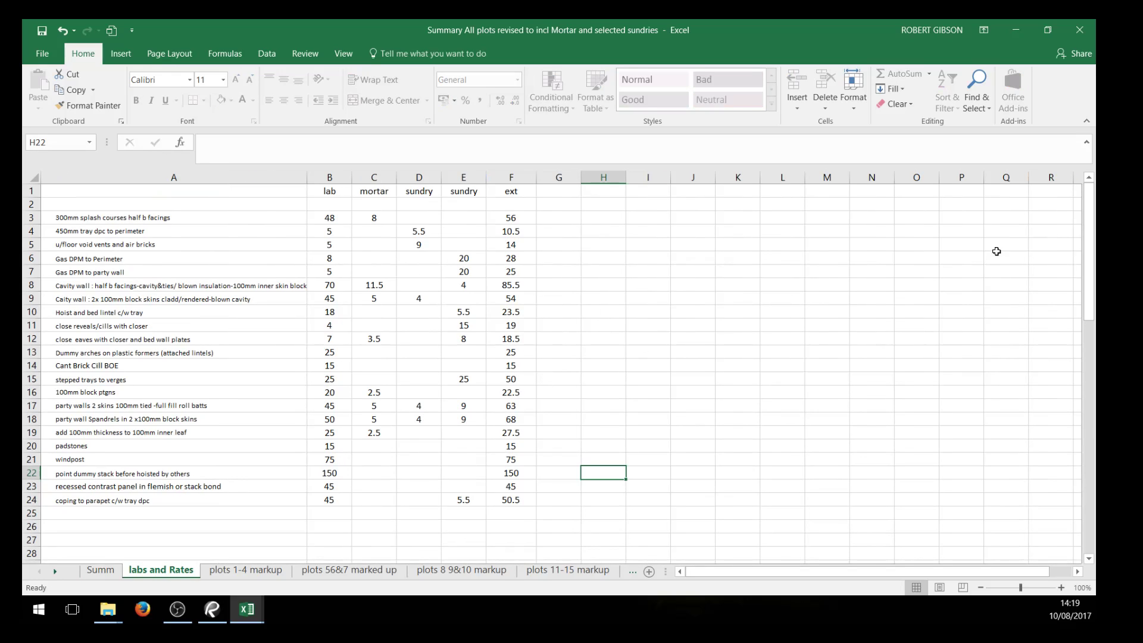
{"action": "scroll", "coordinate": [763, 387], "scroll_direction": "down", "scroll_amount": 1}
{"action": "scroll", "coordinate": [774, 381], "scroll_direction": "up", "scroll_amount": 1}
Examine the mortar rate for 300mm splash courses and how the 450mm tray dpc rate is built up from lab and sundry
{"action": "left_click", "coordinate": [381, 214]}
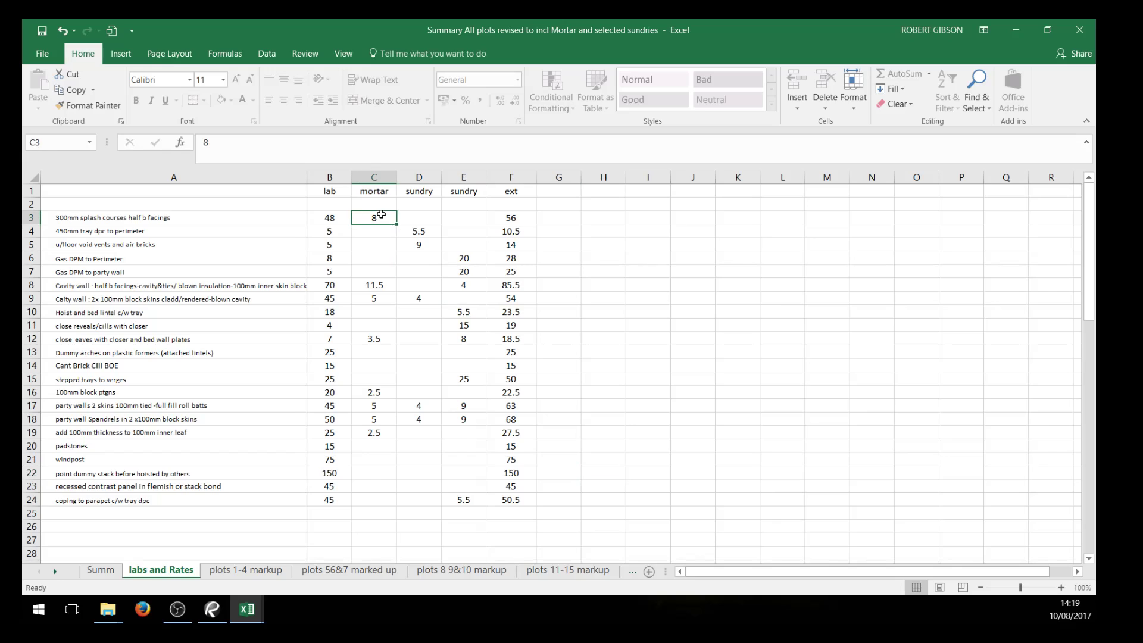
{"action": "left_click", "coordinate": [419, 233]}
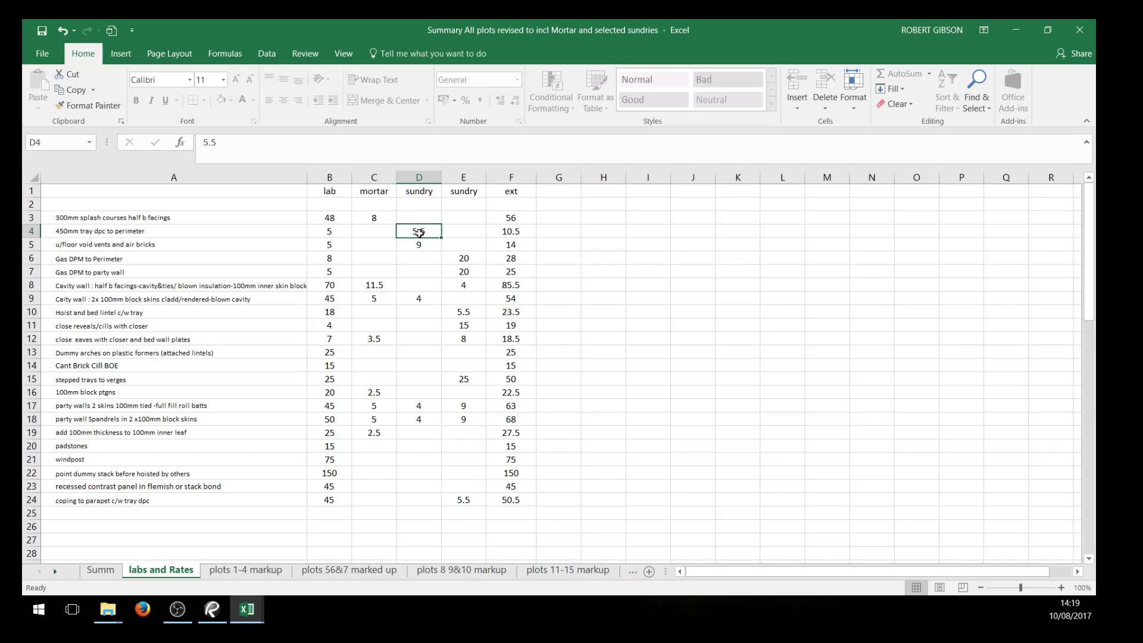
{"action": "left_click", "coordinate": [130, 231]}
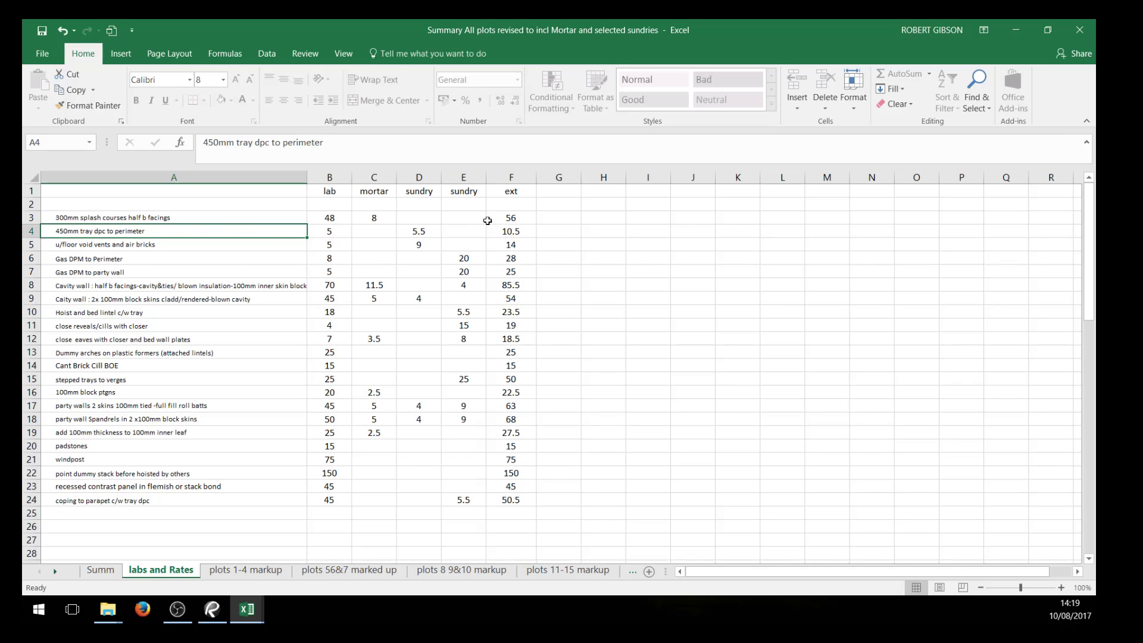
{"action": "left_click", "coordinate": [421, 233]}
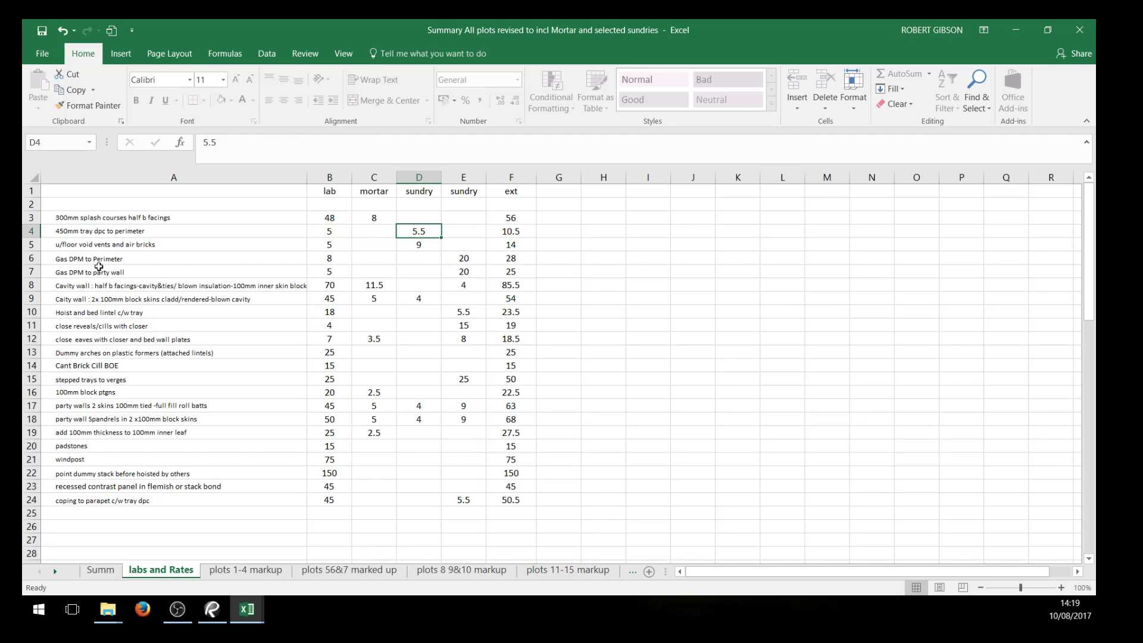
{"action": "left_click", "coordinate": [124, 235]}
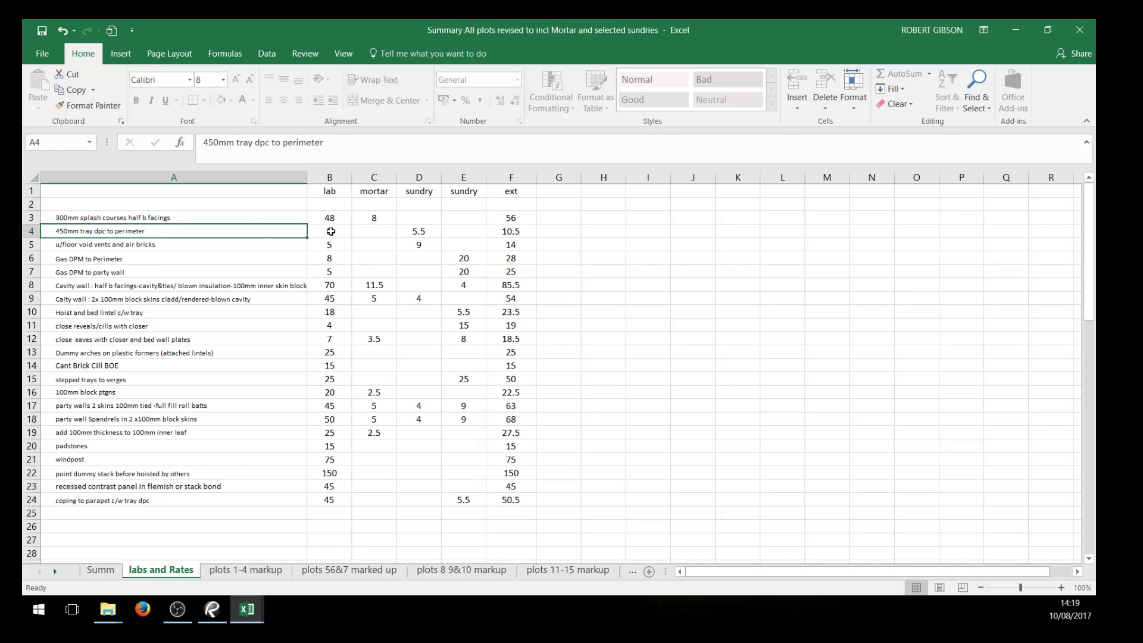
{"action": "left_click", "coordinate": [331, 232]}
{"action": "left_click", "coordinate": [424, 233]}
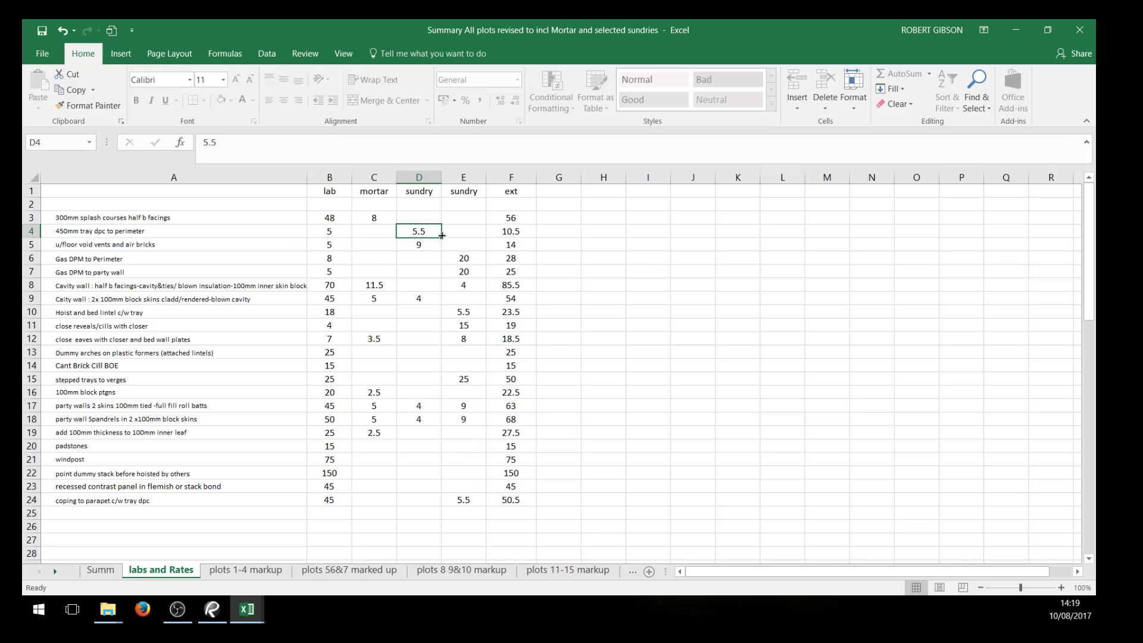
{"action": "left_click", "coordinate": [499, 234]}
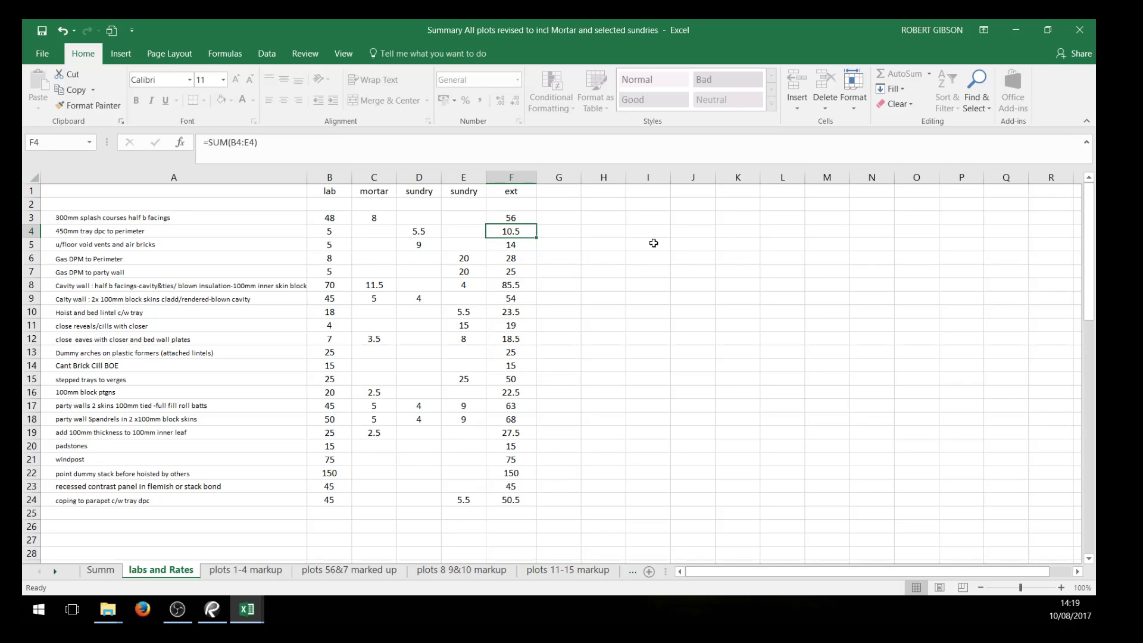
Inspect the rate lookup formulas for the splash courses and 450mm tray dpc on the plots 1-4 markup sheet
{"action": "left_click", "coordinate": [256, 570]}
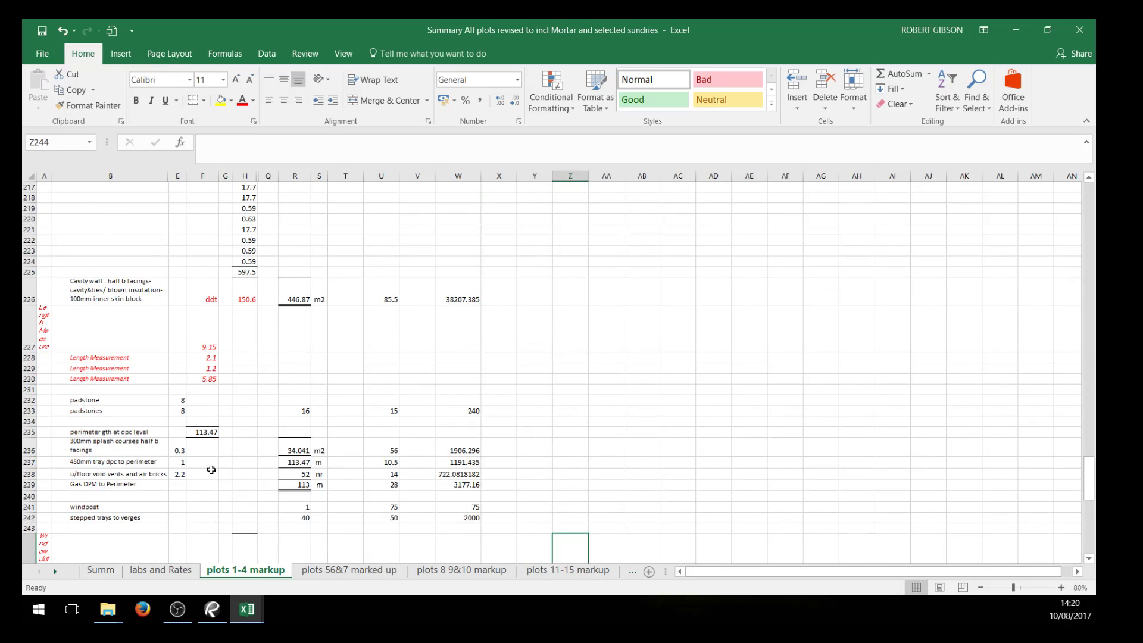
{"action": "left_click", "coordinate": [384, 453]}
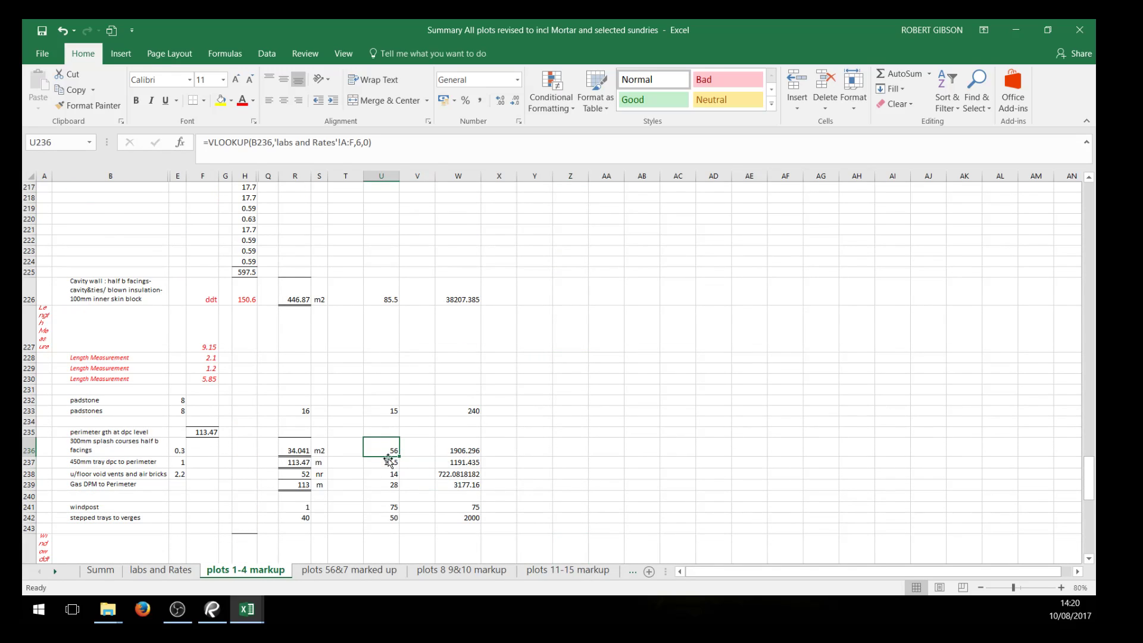
{"action": "left_click", "coordinate": [387, 462]}
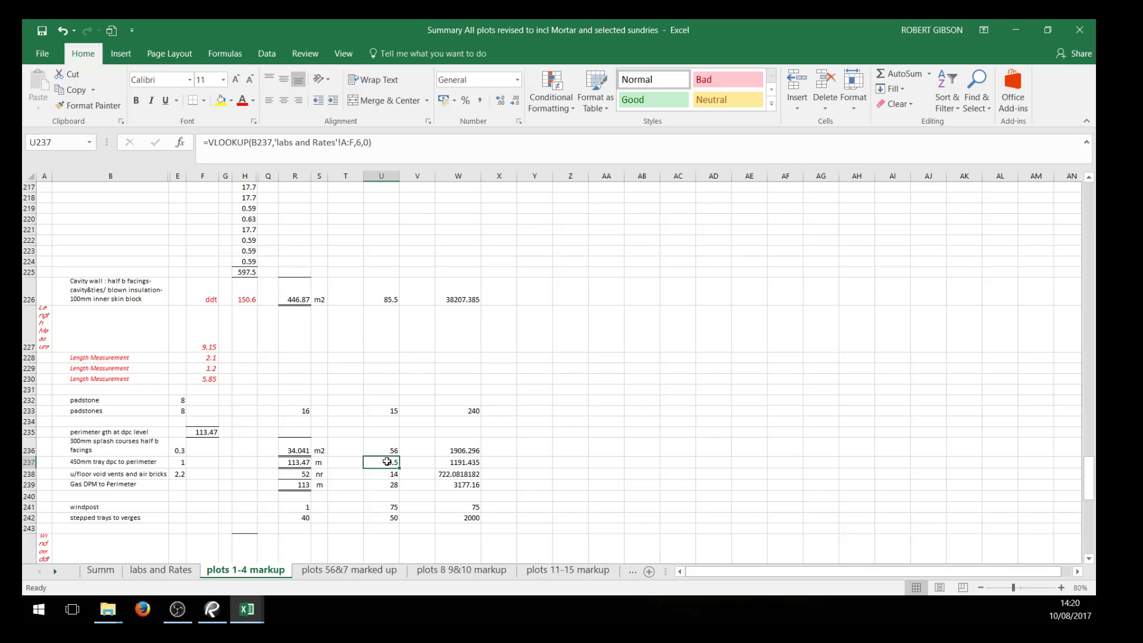
Remove the protection from the labs and Rates sheet to allow editing of the splash course lab rate
{"action": "left_click", "coordinate": [138, 572]}
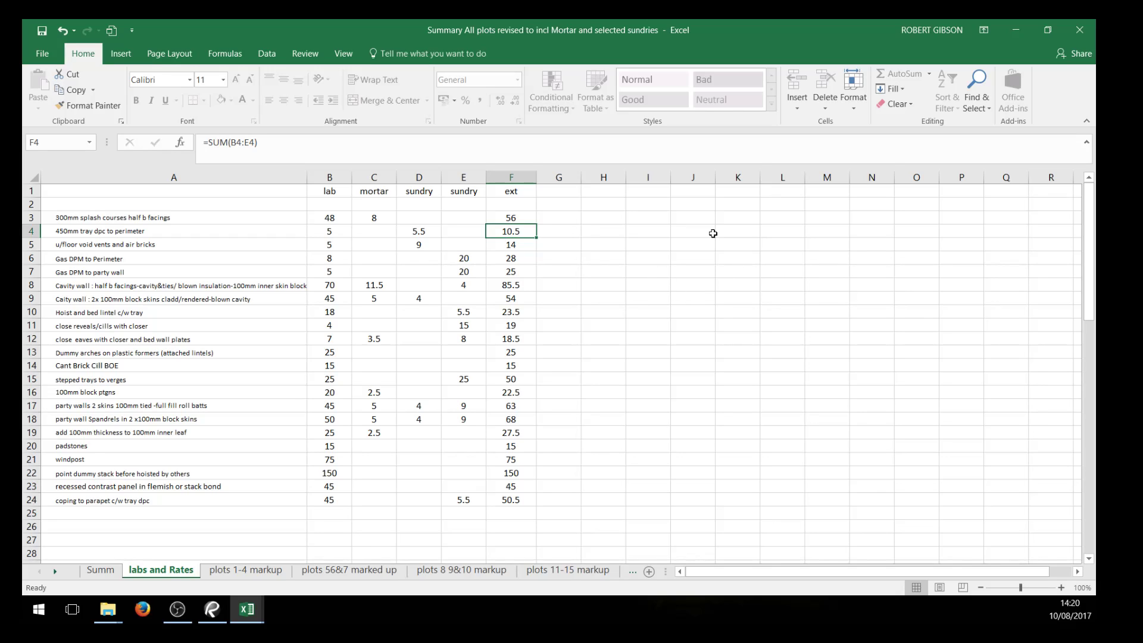
{"action": "left_click", "coordinate": [346, 218]}
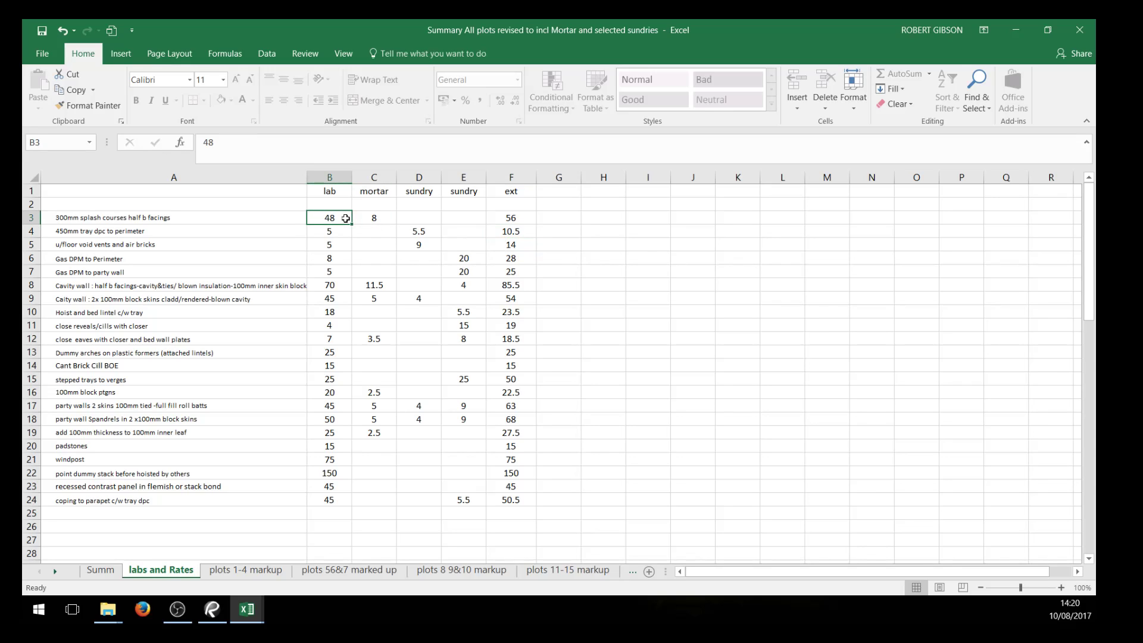
{"action": "double_click", "coordinate": [346, 218]}
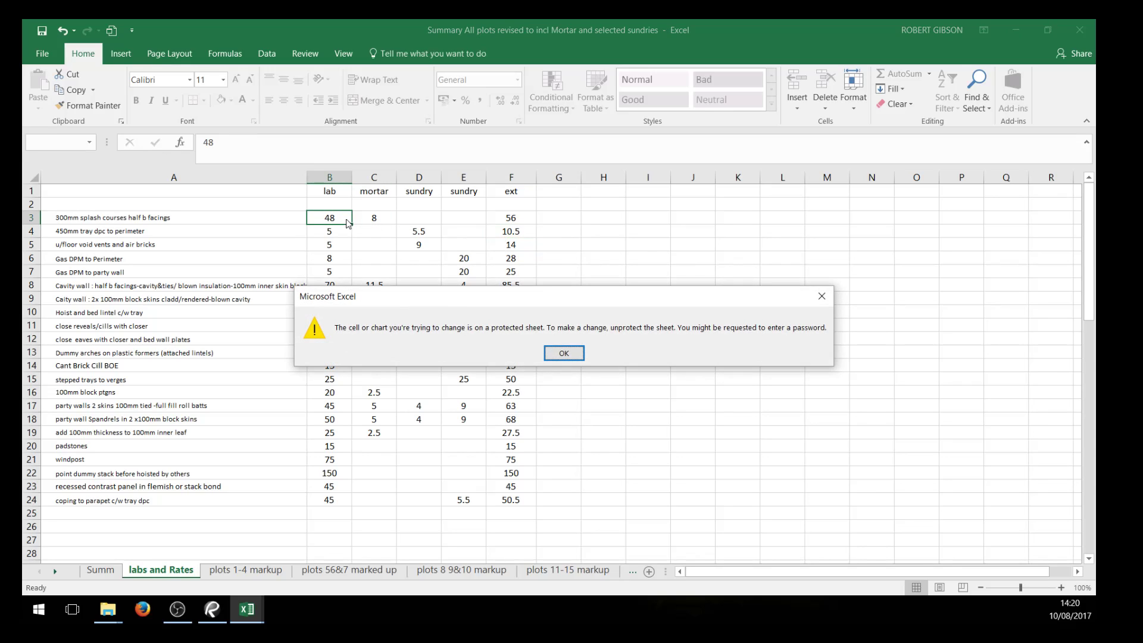
{"action": "left_click", "coordinate": [557, 355]}
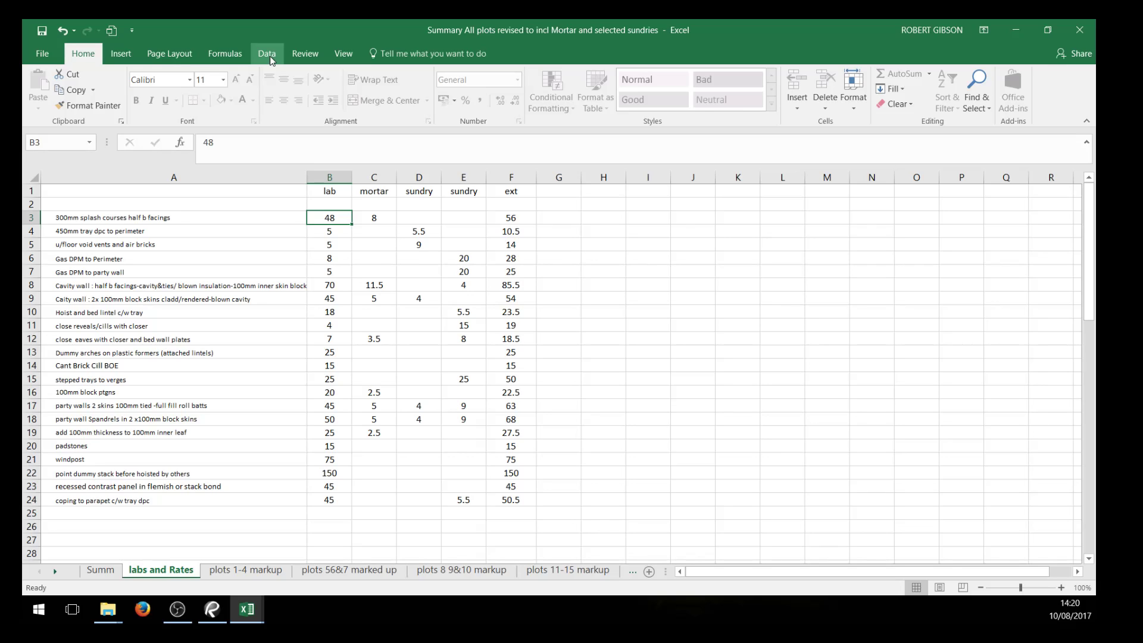
{"action": "left_click", "coordinate": [305, 54]}
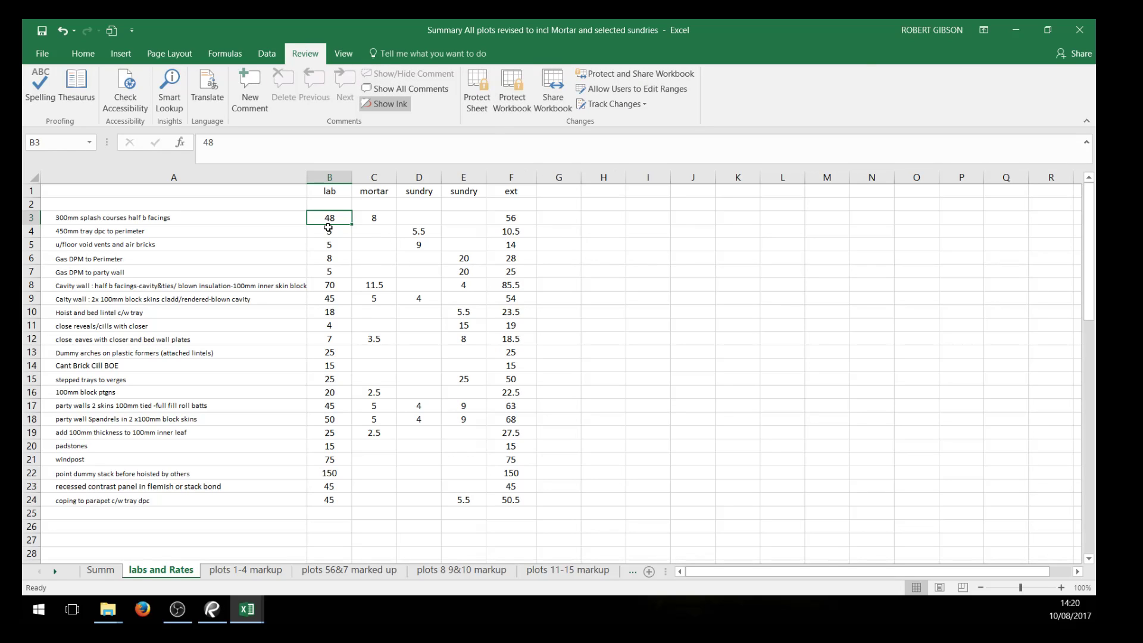
Set the 300mm splash courses lab rate to 46 and mortar rate to 7, and inspect the row's total formula
{"action": "type", "text": "46"}
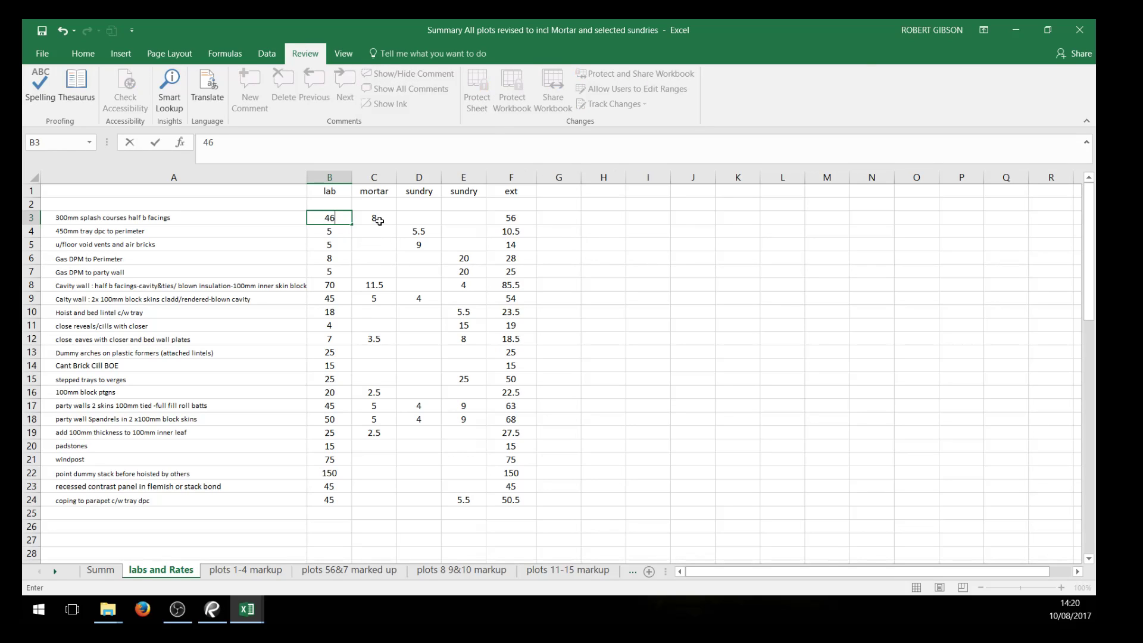
{"action": "left_click", "coordinate": [380, 220]}
{"action": "type", "text": "7"}
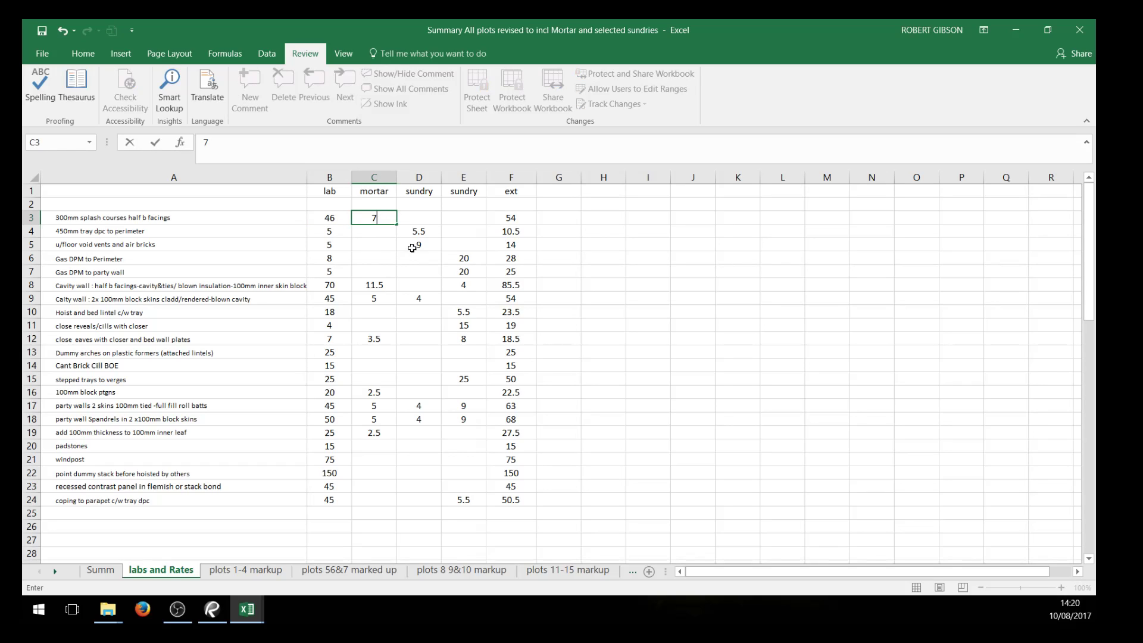
{"action": "left_click", "coordinate": [679, 280]}
{"action": "left_click", "coordinate": [232, 223]}
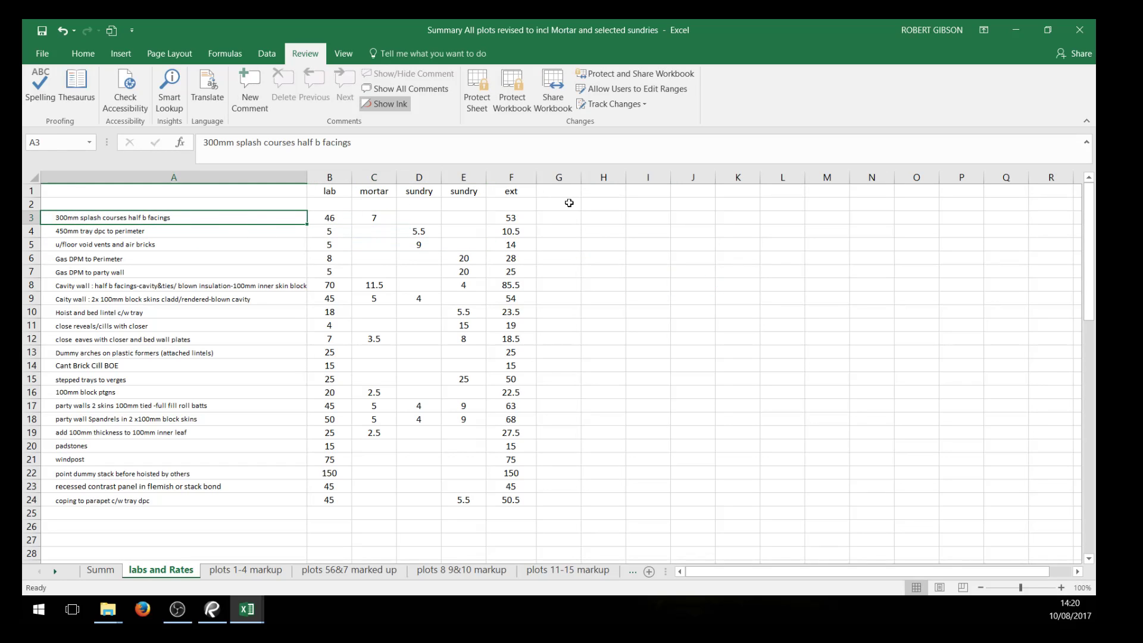
{"action": "left_click", "coordinate": [517, 219]}
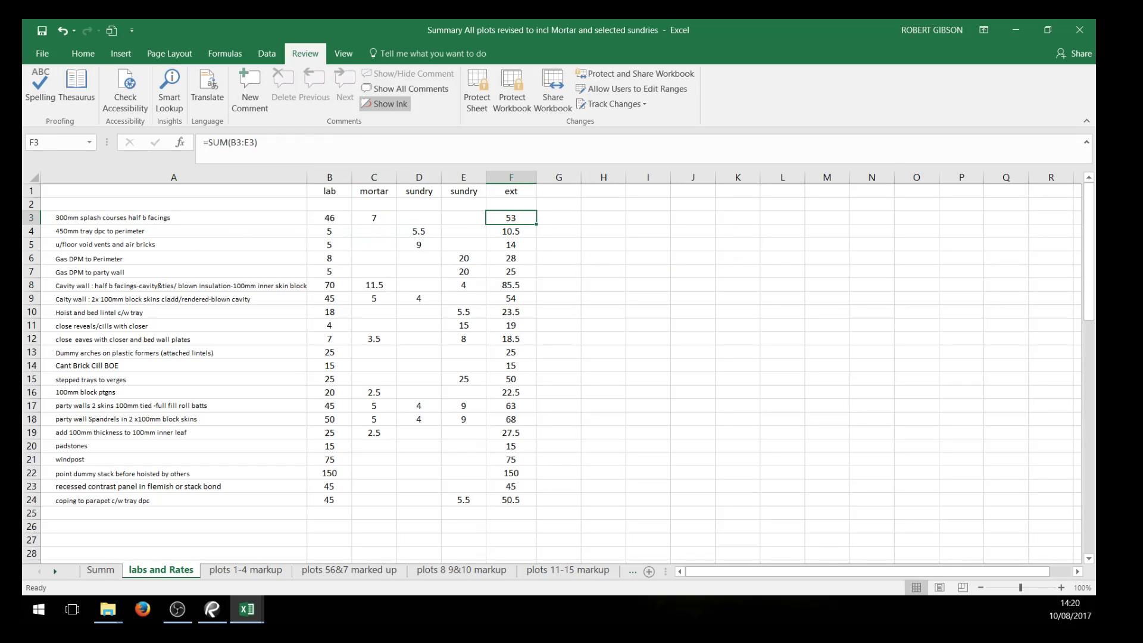
Check the splash course facings rate on the plots 1-4, plots 56&7 and plots 8 9&10 markup sheets
{"action": "left_click", "coordinate": [260, 571]}
{"action": "scroll", "coordinate": [180, 377], "scroll_direction": "down", "scroll_amount": 2}
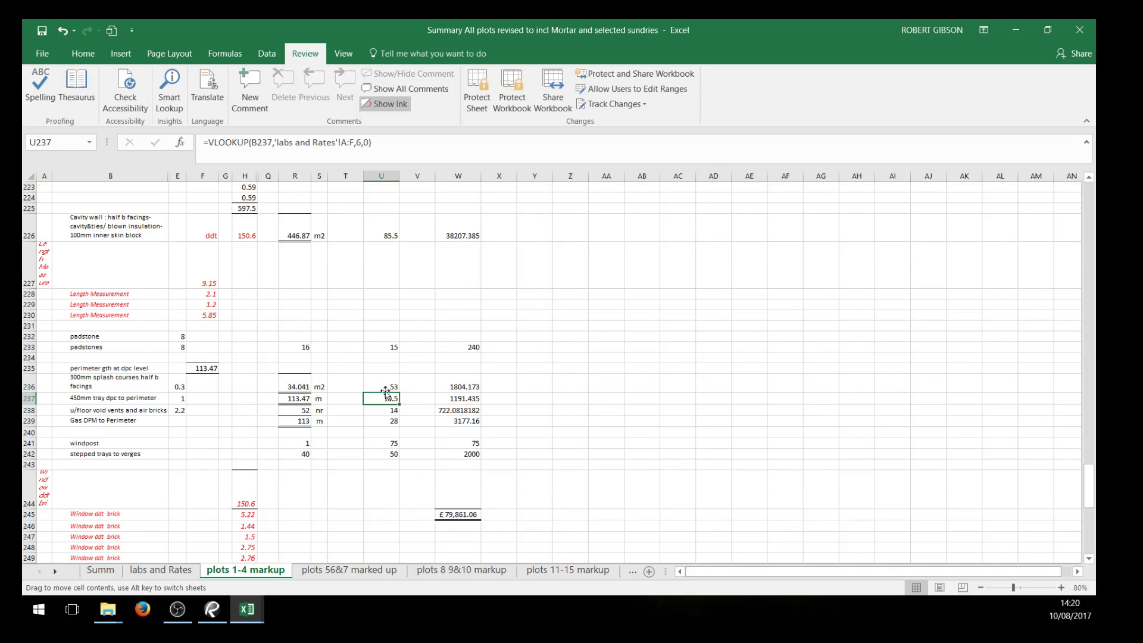
{"action": "left_click", "coordinate": [349, 570]}
{"action": "scroll", "coordinate": [316, 437], "scroll_direction": "up", "scroll_amount": 16}
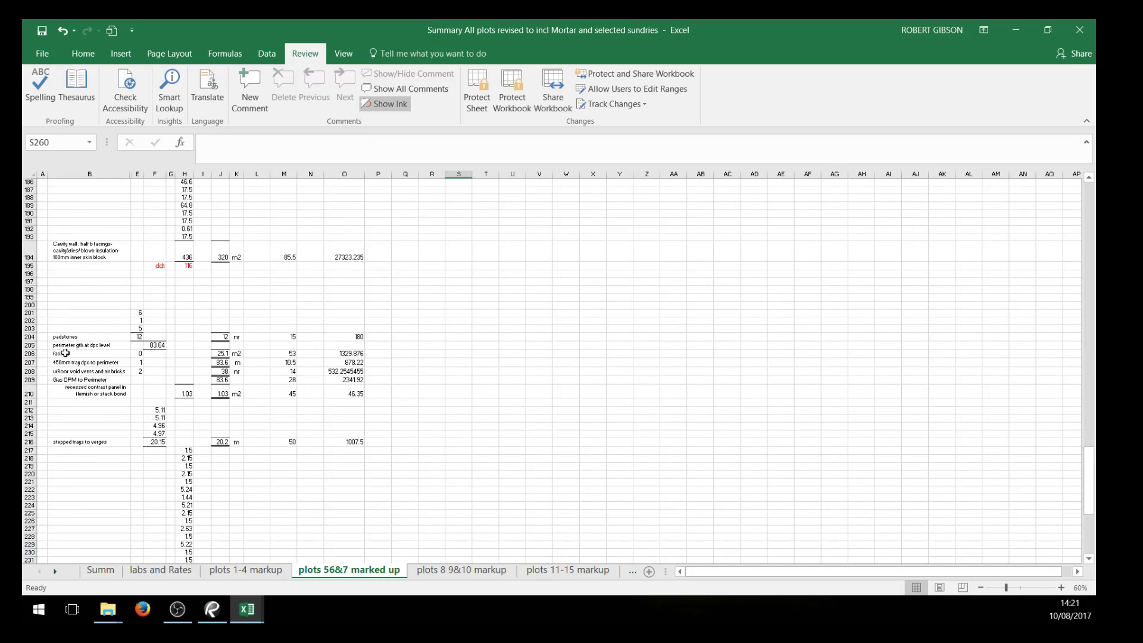
{"action": "left_click", "coordinate": [106, 354]}
{"action": "left_click", "coordinate": [292, 352]}
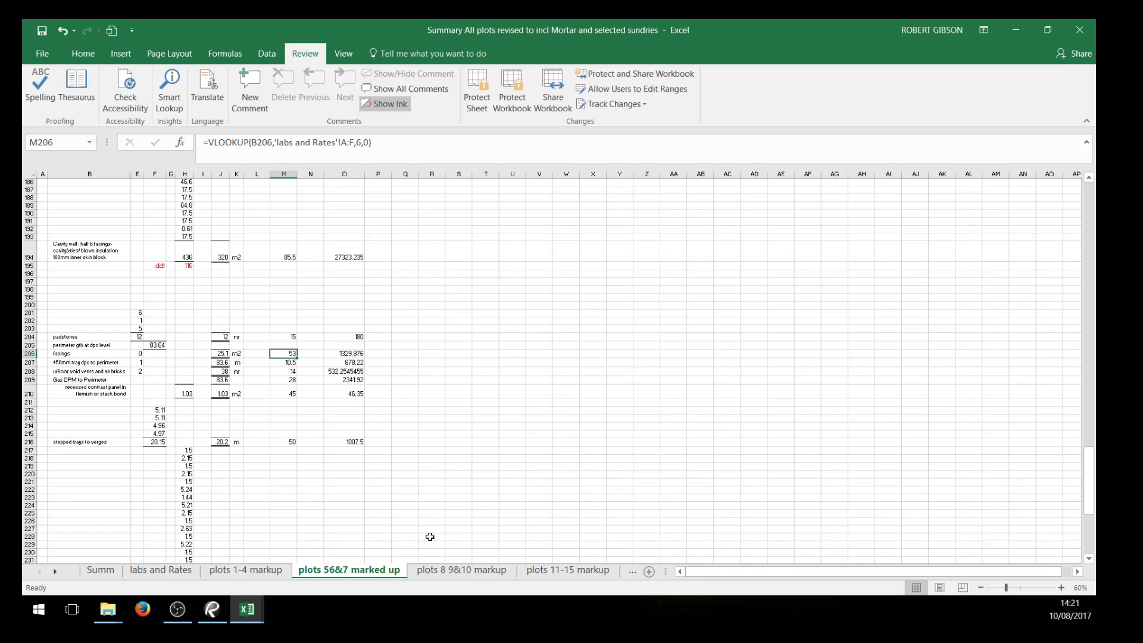
{"action": "left_click", "coordinate": [462, 570]}
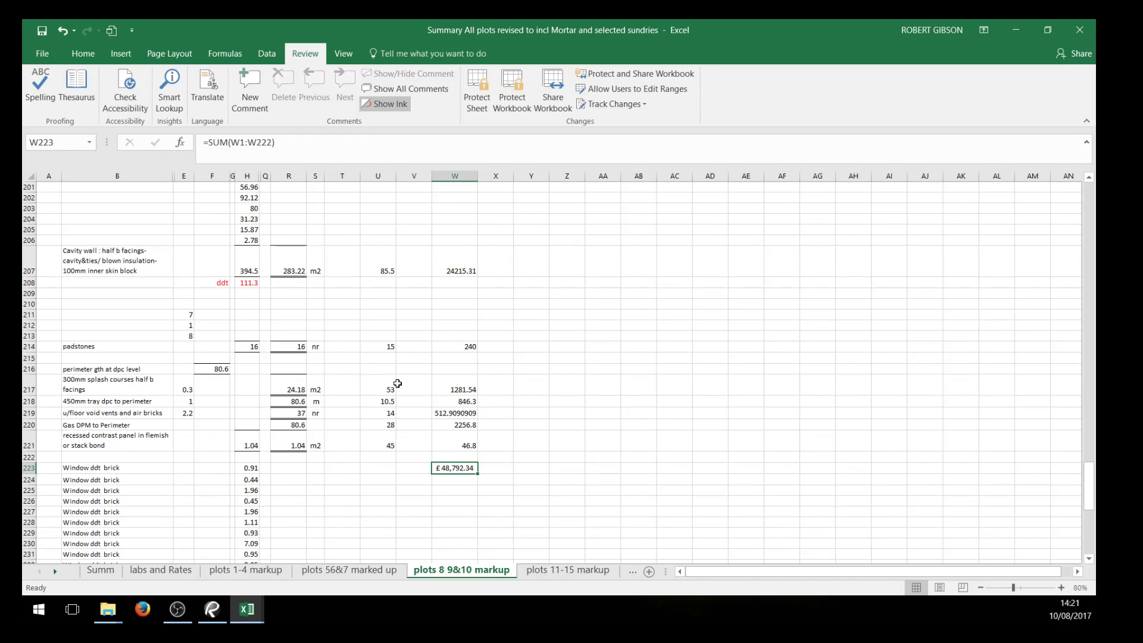
{"action": "left_click", "coordinate": [392, 386]}
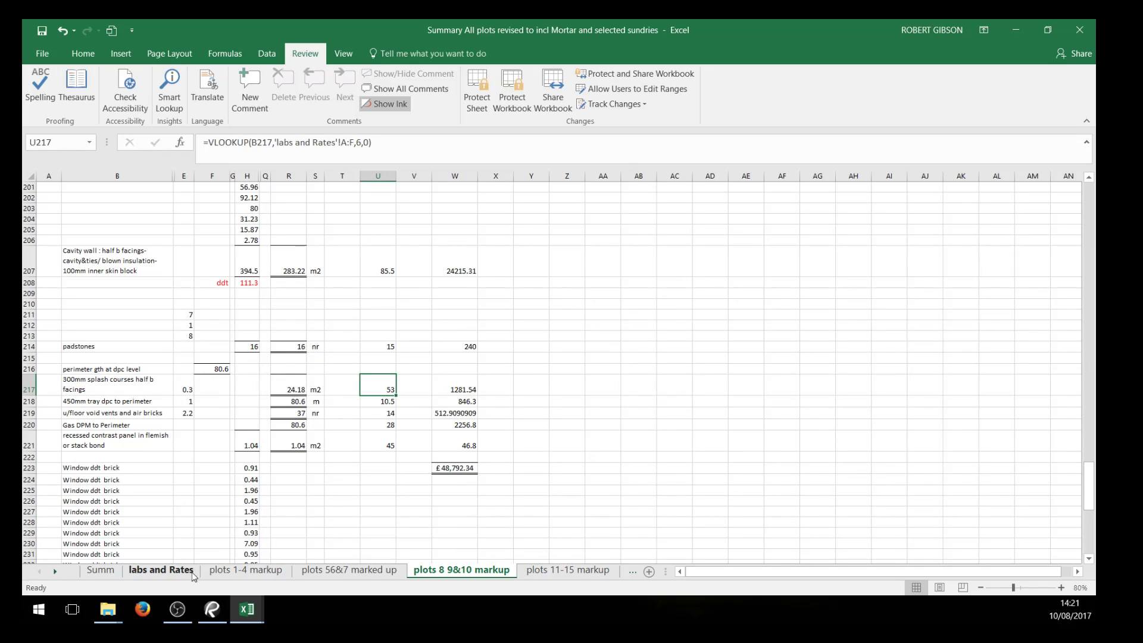
On the labs and Rates sheet, set the 300mm splash courses lab rate to 48 and mortar rate to 8
{"action": "left_click", "coordinate": [166, 570]}
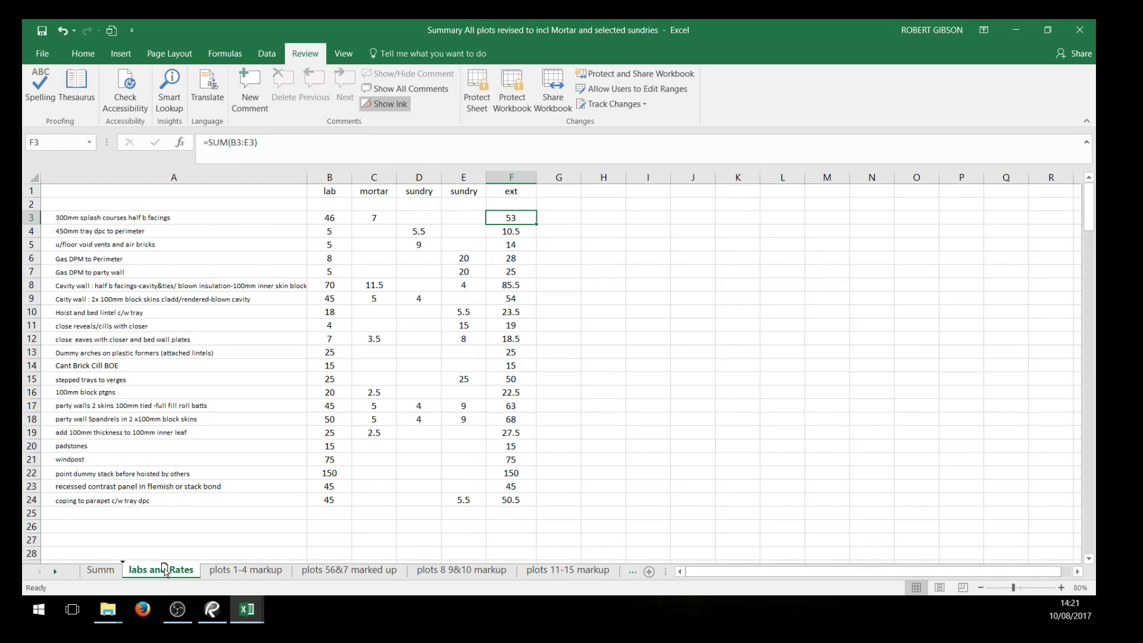
{"action": "left_click", "coordinate": [333, 217]}
{"action": "type", "text": "48"}
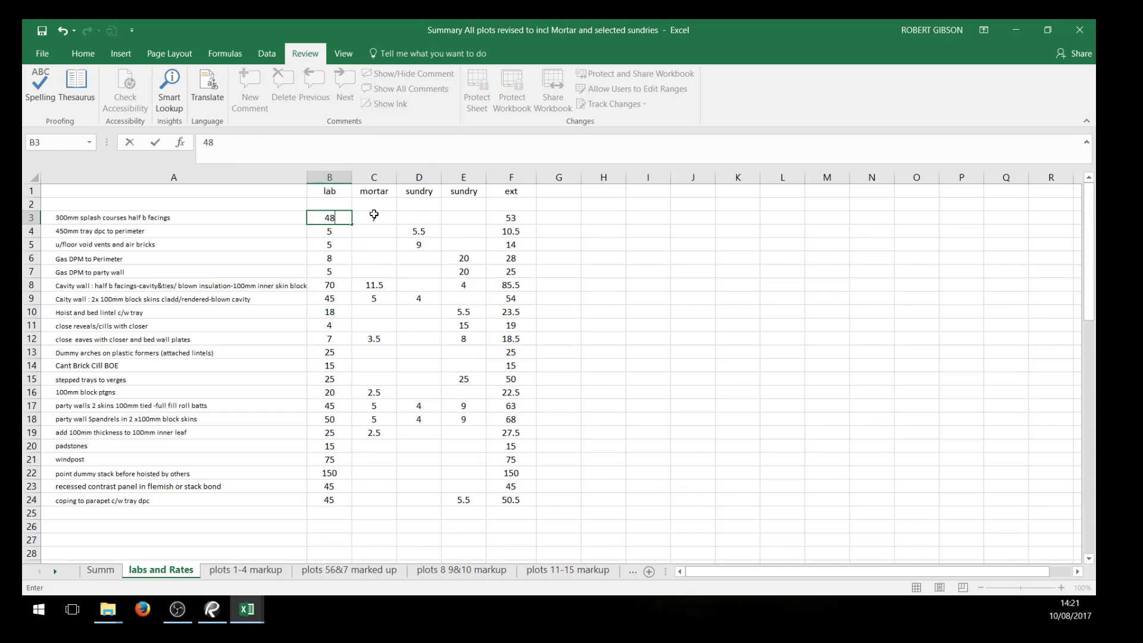
{"action": "left_click", "coordinate": [370, 215]}
{"action": "type", "text": "8"}
{"action": "left_click", "coordinate": [634, 341]}
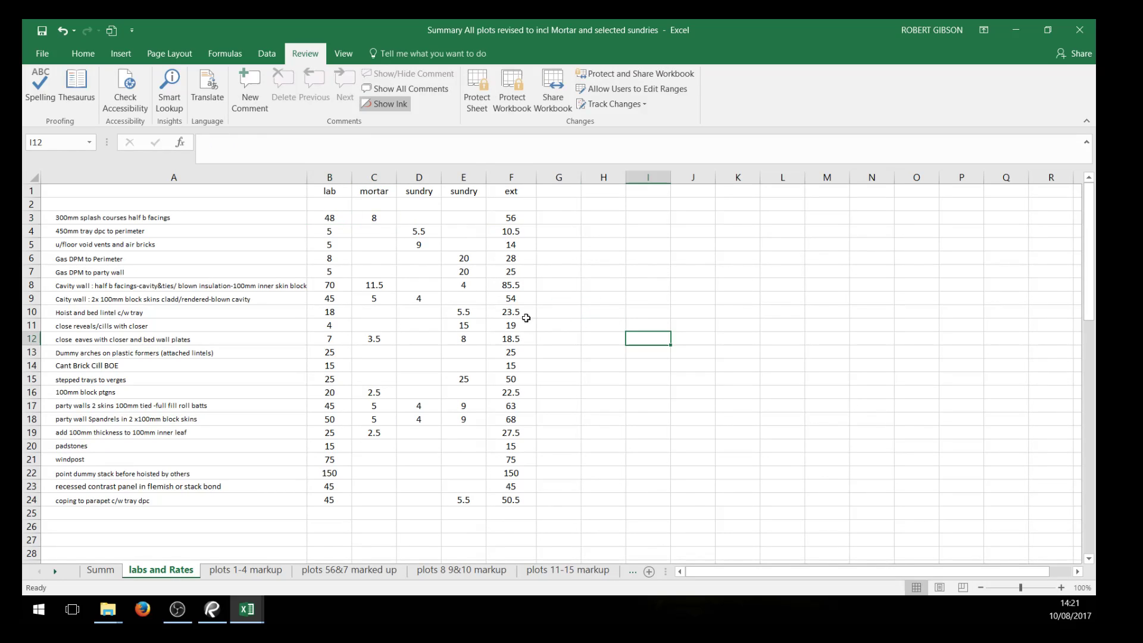
Recheck the splash course rate across the plots 1-4, plots 56&7 and plots 8 9&10 markup sheets
{"action": "left_click", "coordinate": [246, 571]}
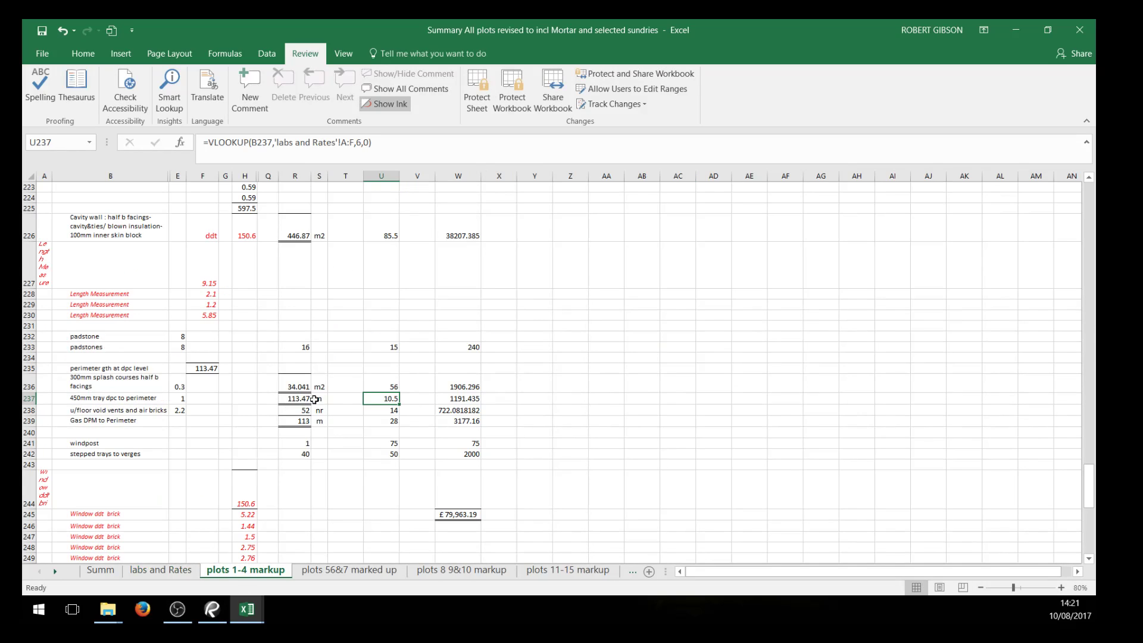
{"action": "left_click", "coordinate": [315, 570]}
{"action": "left_click", "coordinate": [452, 571]}
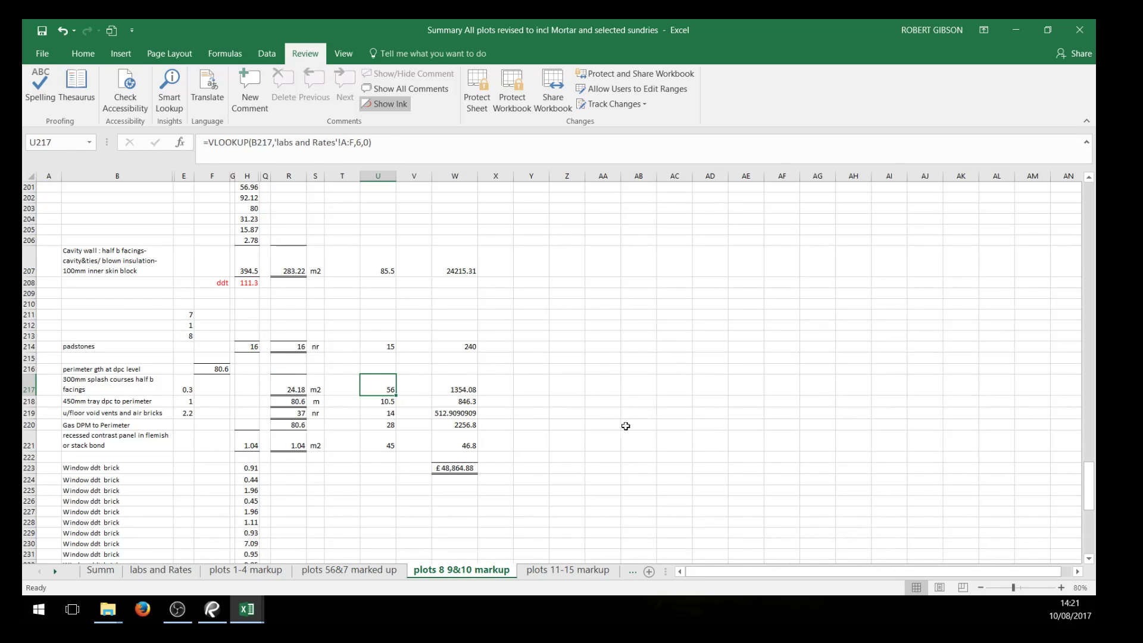
Find the dummy arches on plastic formers item on the plots 8 9&10 markup sheet and select its description
{"action": "scroll", "coordinate": [528, 472], "scroll_direction": "down", "scroll_amount": 2}
{"action": "scroll", "coordinate": [401, 510], "scroll_direction": "down", "scroll_amount": 2}
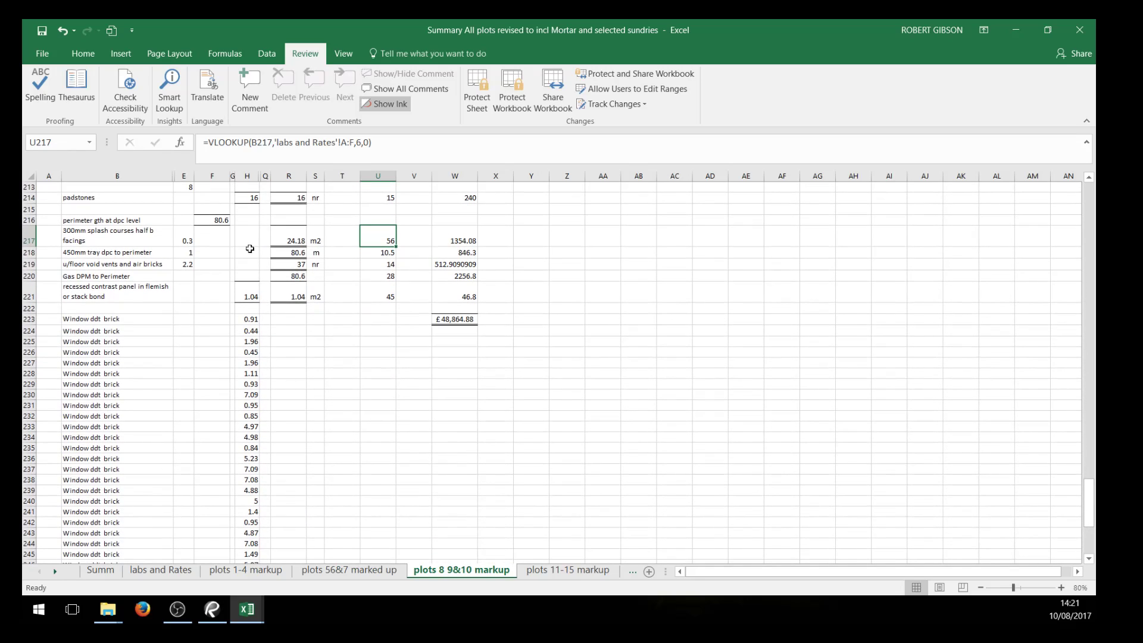
{"action": "scroll", "coordinate": [253, 387], "scroll_direction": "down", "scroll_amount": 2}
{"action": "scroll", "coordinate": [461, 407], "scroll_direction": "up", "scroll_amount": 13}
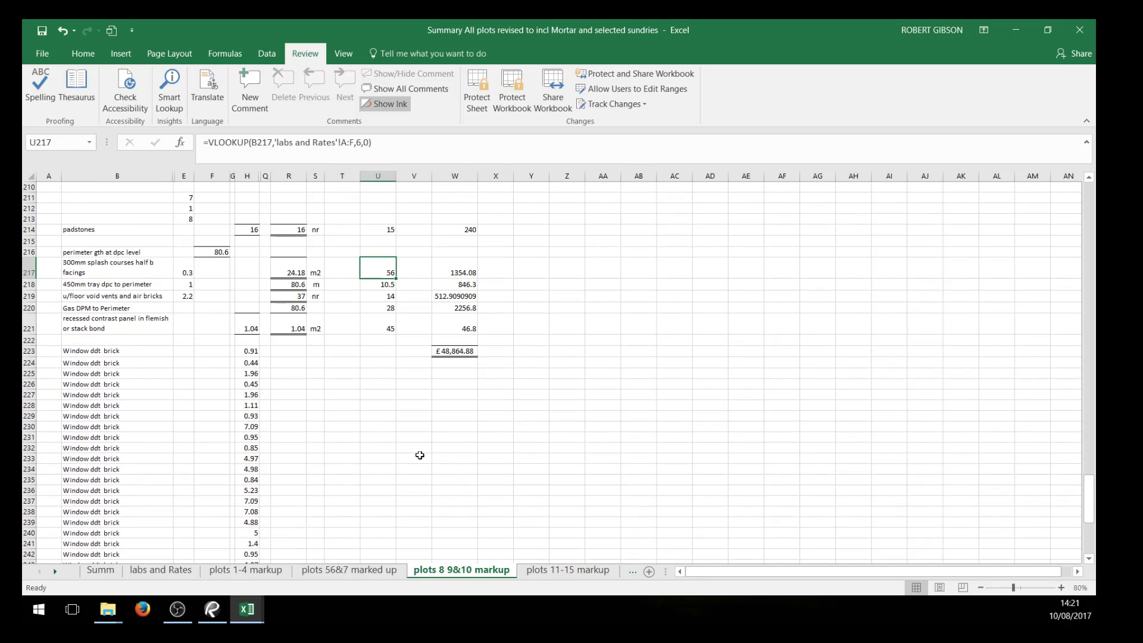
{"action": "scroll", "coordinate": [383, 283], "scroll_direction": "up", "scroll_amount": 3}
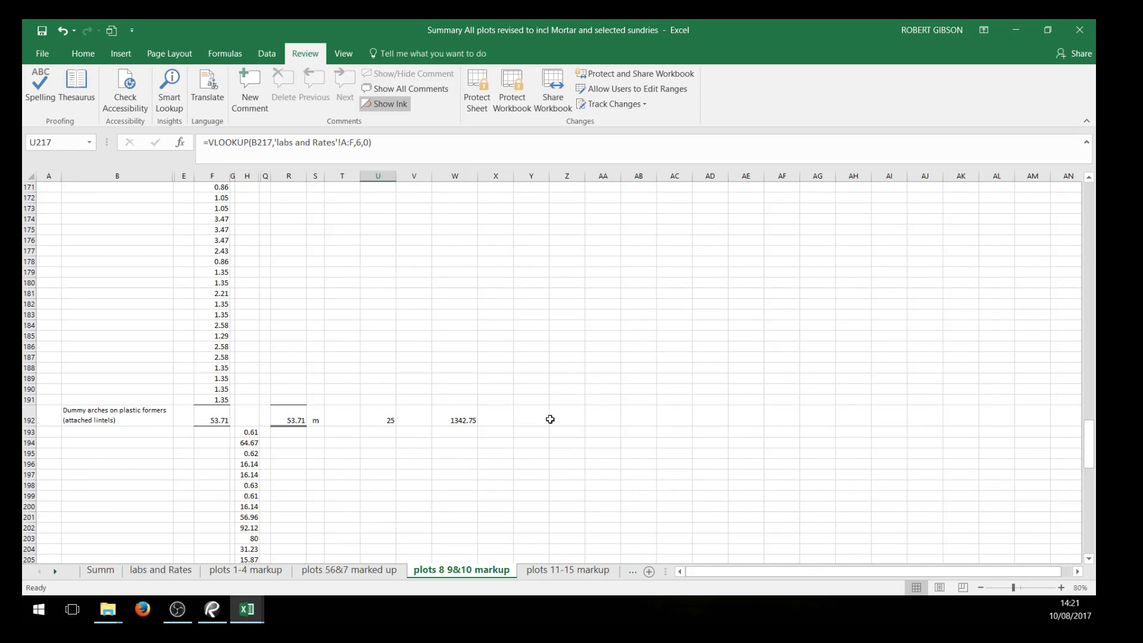
{"action": "left_click", "coordinate": [130, 418]}
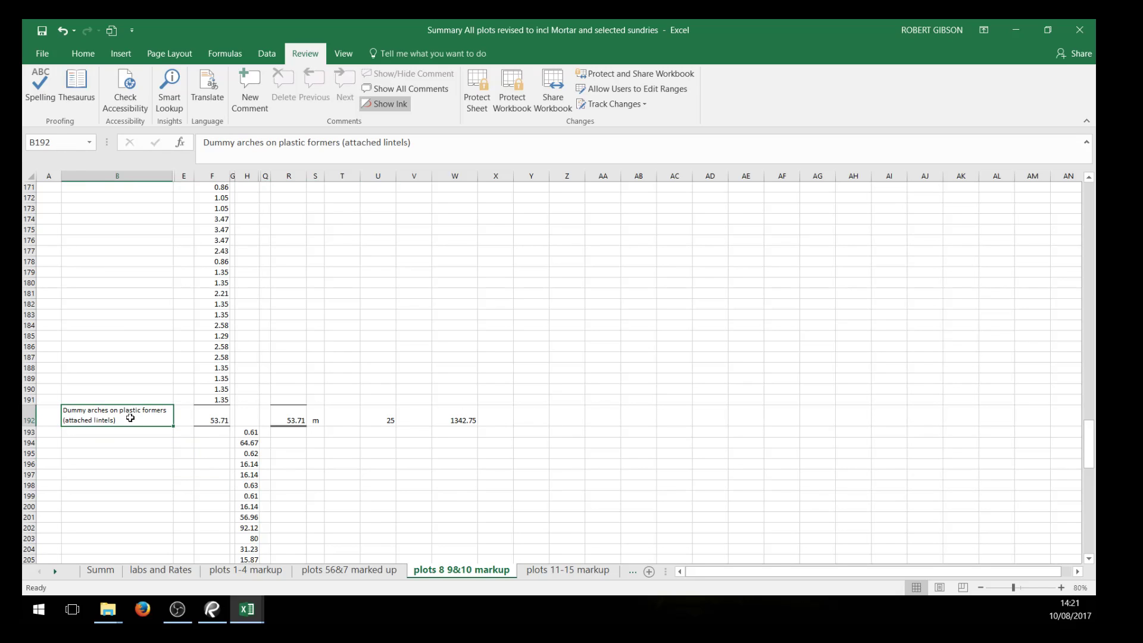
On the labs and Rates sheet, go through the item descriptions from 300mm splash courses half b facings down to Gas DPM to party wall
{"action": "scroll", "coordinate": [131, 418], "scroll_direction": "down", "scroll_amount": 2}
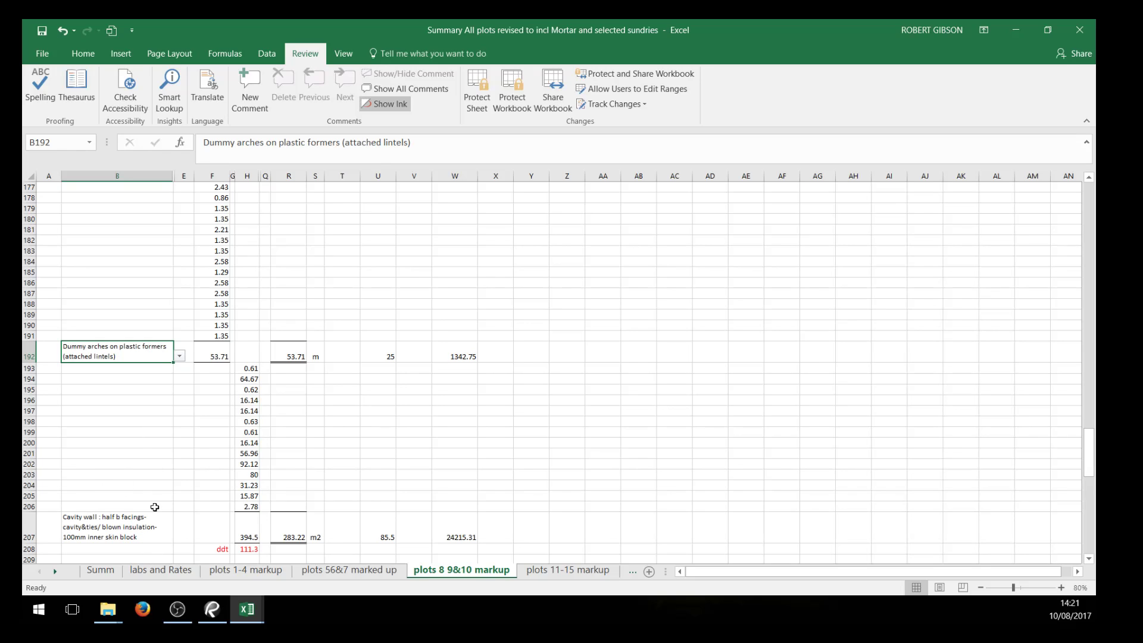
{"action": "left_click", "coordinate": [176, 569]}
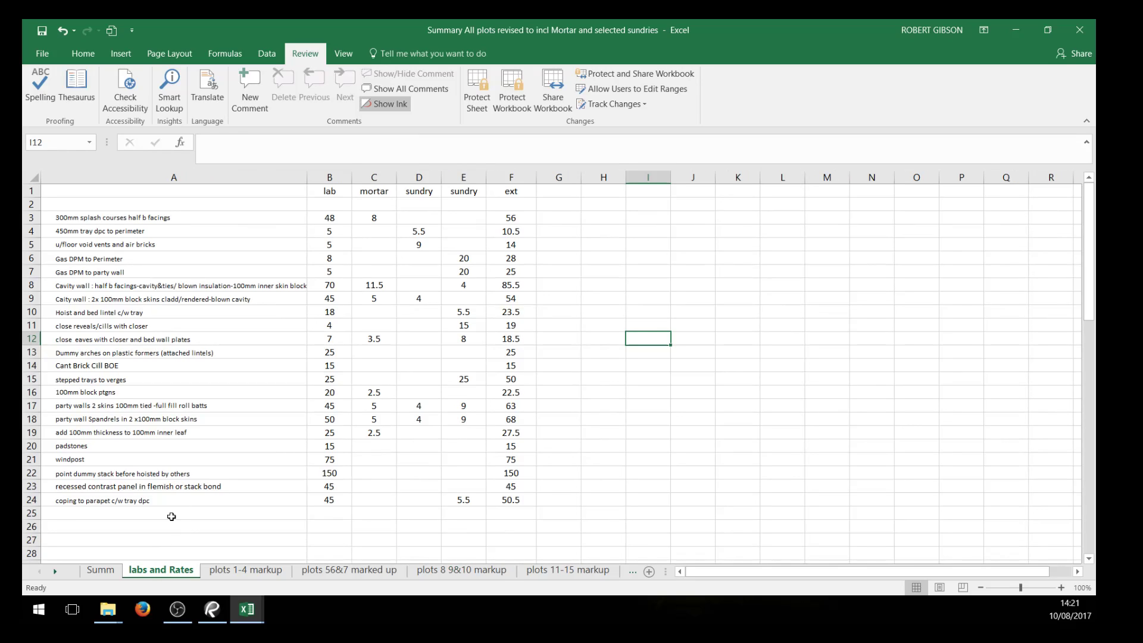
{"action": "left_click", "coordinate": [89, 218]}
{"action": "left_click", "coordinate": [89, 232]}
{"action": "left_click", "coordinate": [90, 245]}
{"action": "left_click", "coordinate": [107, 258]}
{"action": "left_click", "coordinate": [107, 272]}
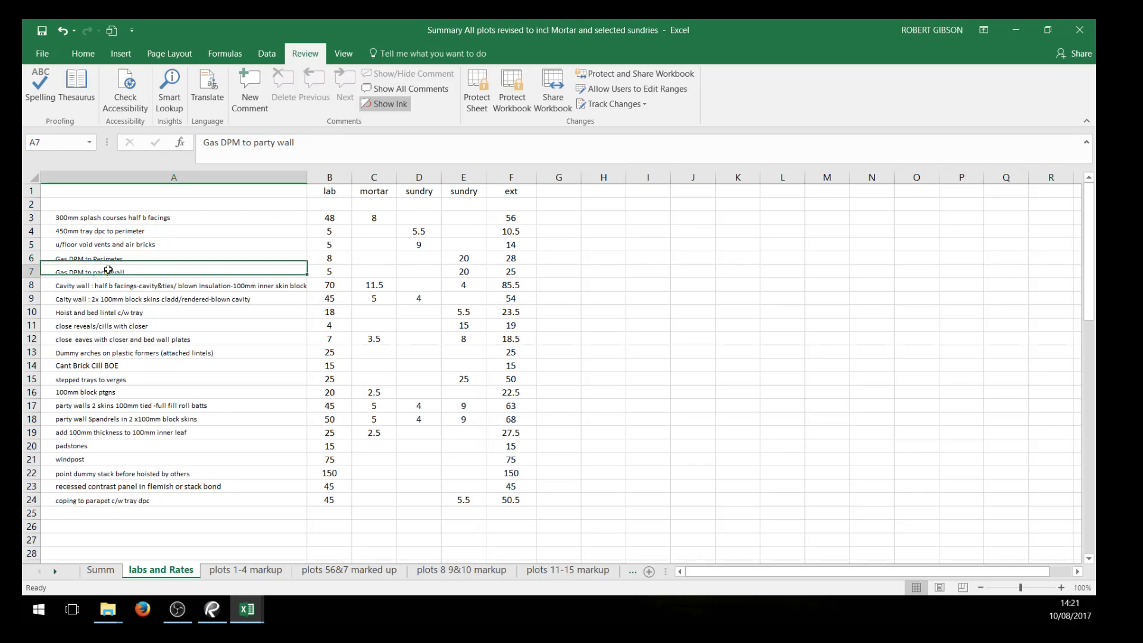
Copy the descriptions in B227:B244 of the plots 1-4 markup sheet and paste them into a new worksheet starting at A4
{"action": "left_click", "coordinate": [260, 571]}
{"action": "left_click_drag", "start_coordinate": [102, 268], "coordinate": [109, 477]}
{"action": "right_click", "coordinate": [106, 477]}
{"action": "left_click", "coordinate": [155, 205]}
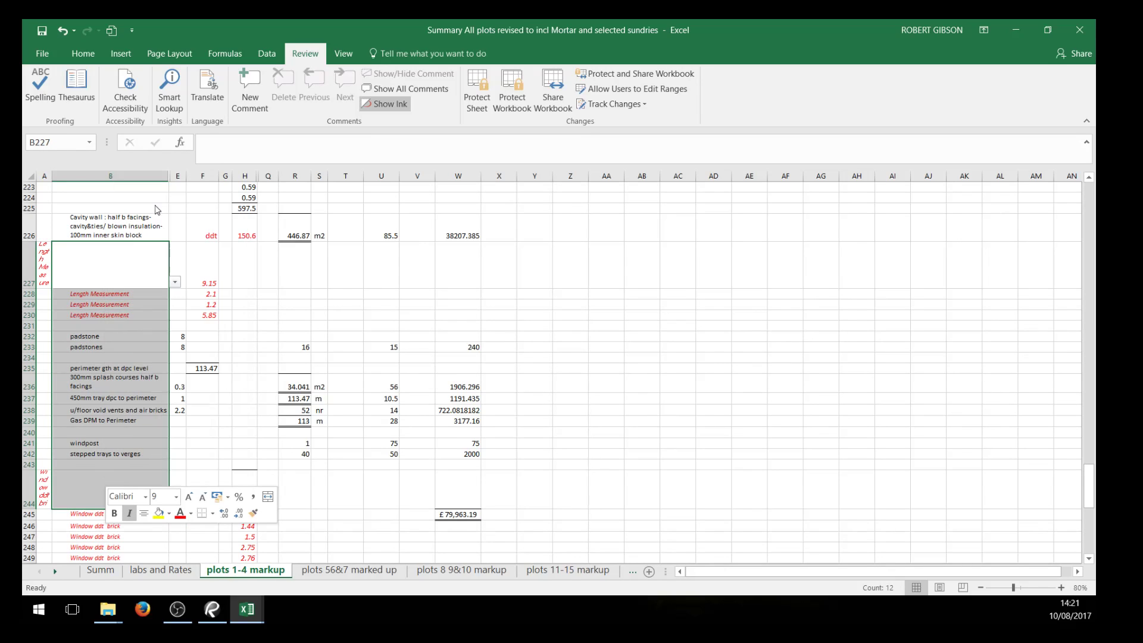
{"action": "left_click", "coordinate": [649, 571]}
{"action": "right_click", "coordinate": [59, 225]}
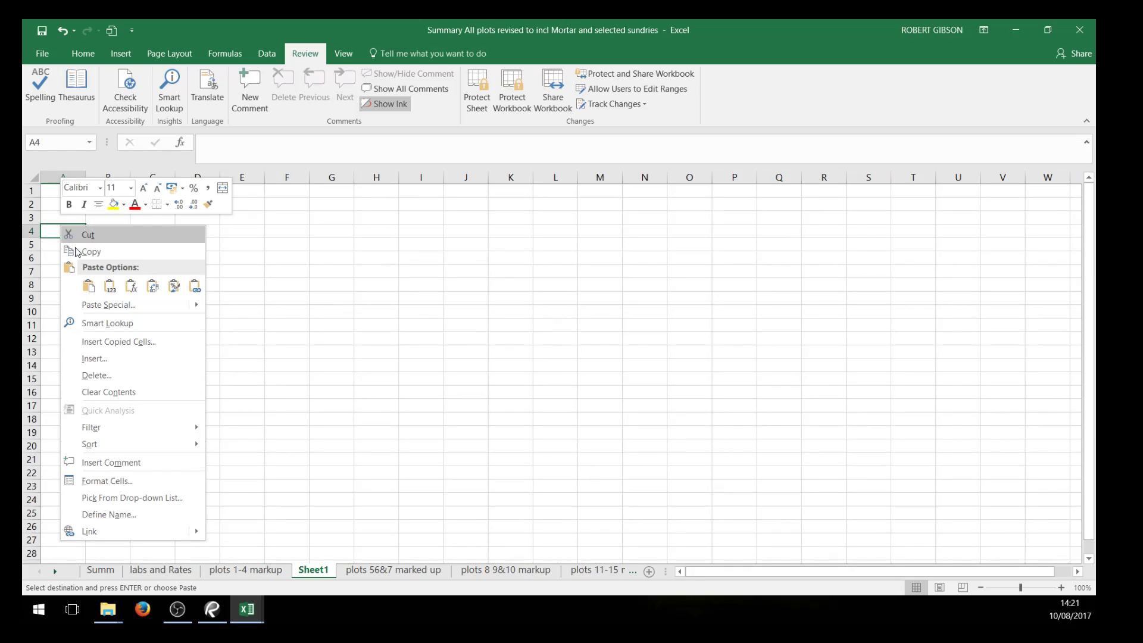
{"action": "left_click", "coordinate": [87, 288]}
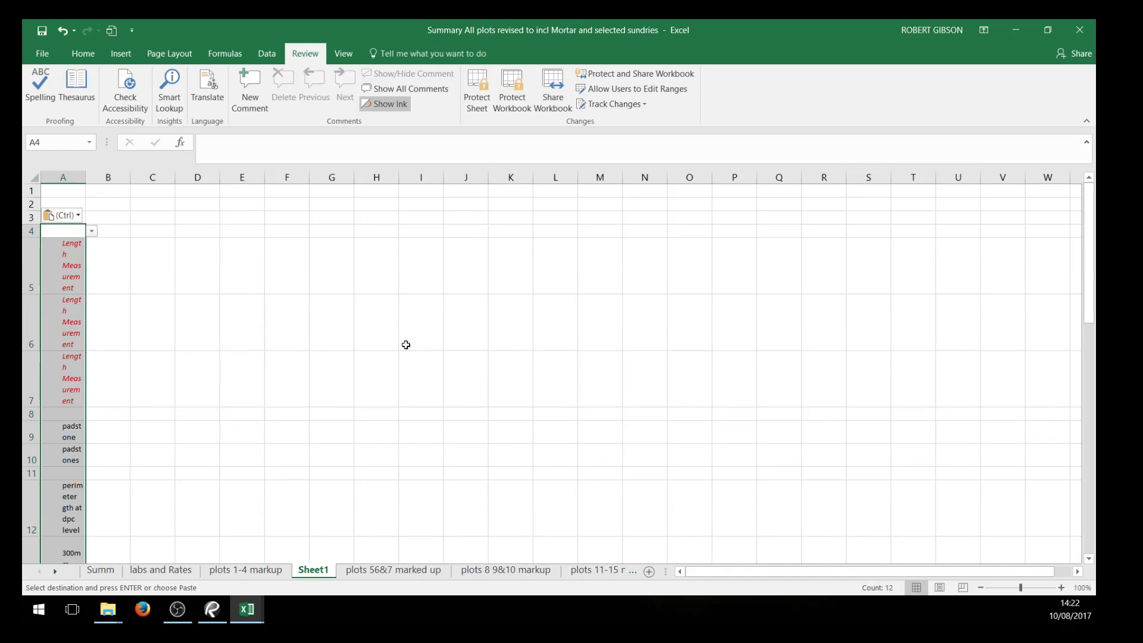
On Sheet1, widen column A so each description fits on one line and autofit all row heights
{"action": "left_click", "coordinate": [403, 342]}
{"action": "left_click_drag", "start_coordinate": [87, 180], "coordinate": [203, 178]}
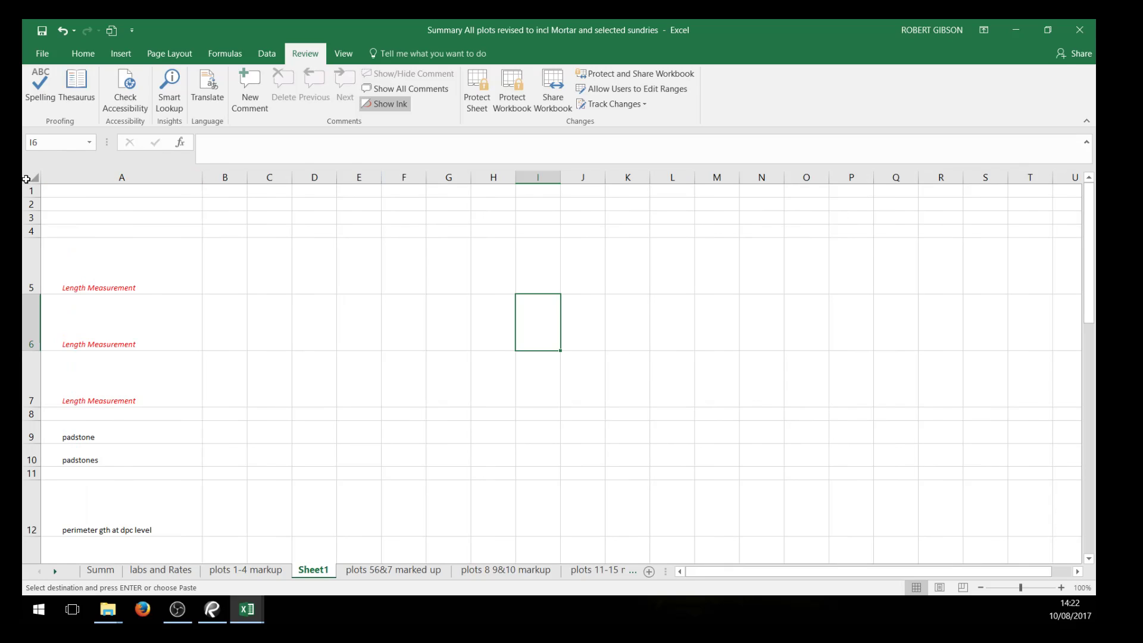
{"action": "left_click", "coordinate": [26, 179]}
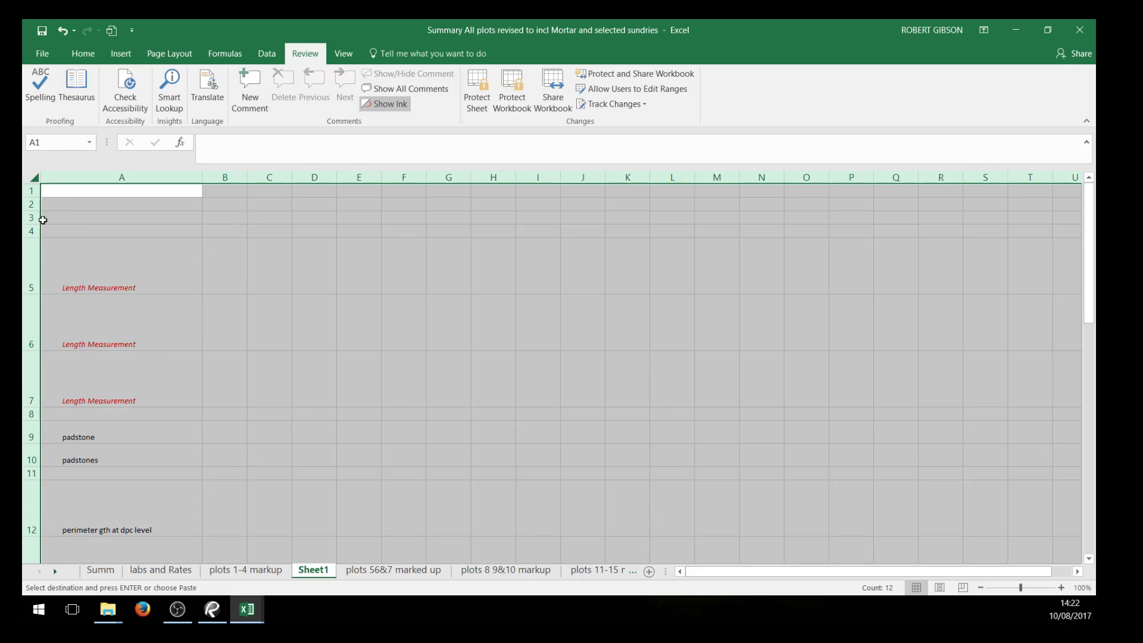
{"action": "double_click", "coordinate": [36, 237]}
{"action": "left_click", "coordinate": [262, 349]}
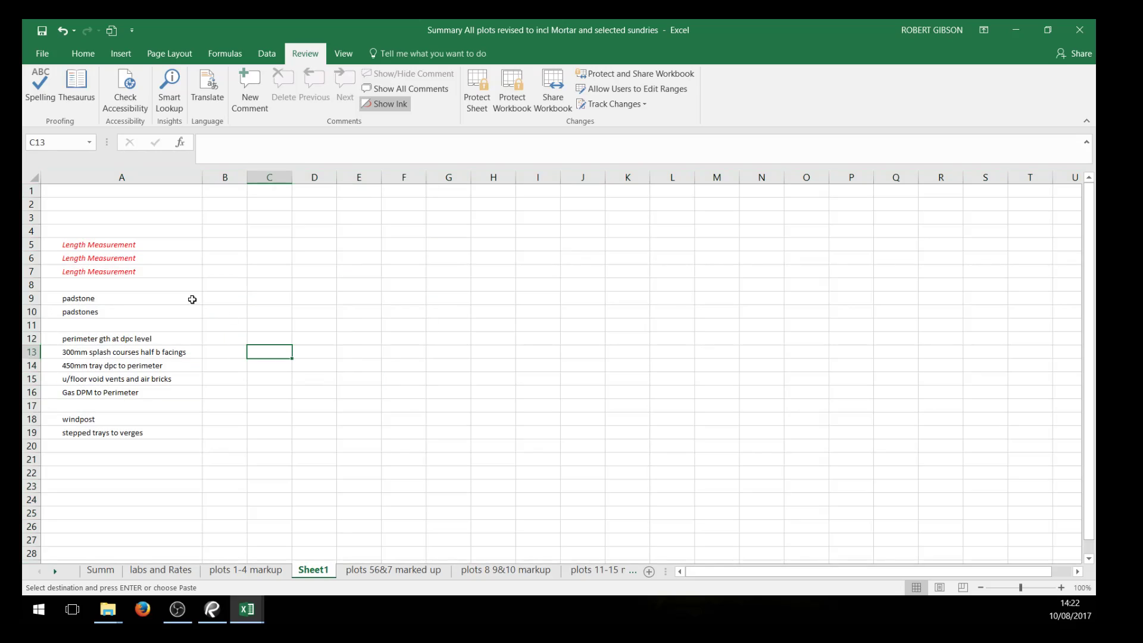
Clear the Length Measurement entries in A5:A6 and the padstone entry in A9, and delete rows 8 and 9
{"action": "left_click_drag", "start_coordinate": [116, 242], "coordinate": [117, 258]}
{"action": "key", "text": "Delete"}
{"action": "left_click", "coordinate": [120, 298]}
{"action": "key", "text": "Delete"}
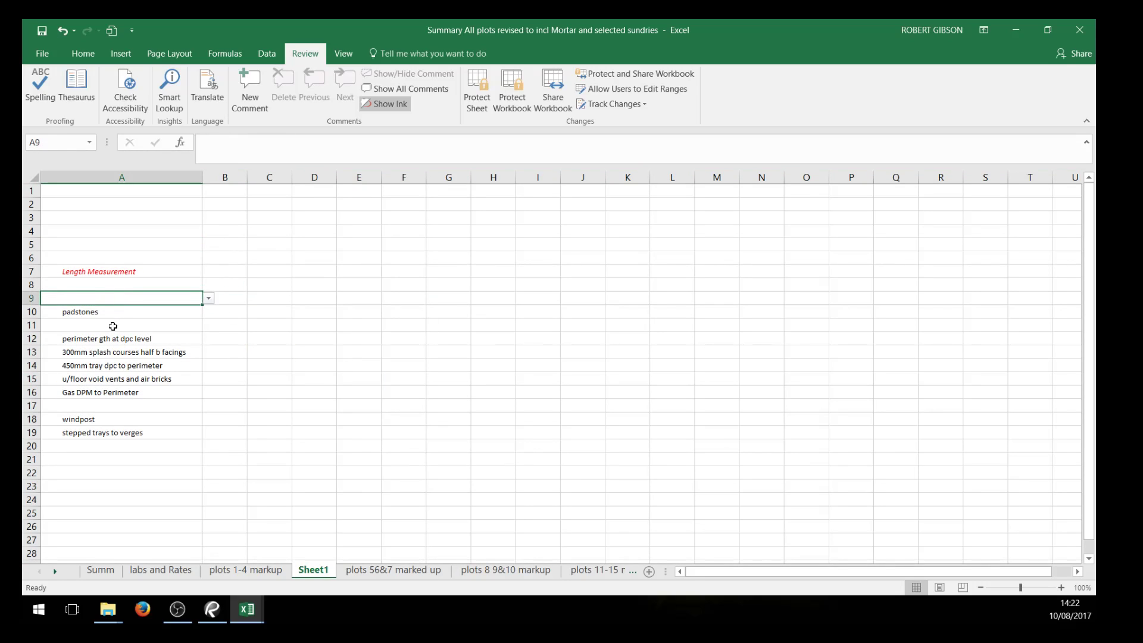
{"action": "left_click_drag", "start_coordinate": [31, 285], "coordinate": [33, 298]}
{"action": "right_click", "coordinate": [34, 298]}
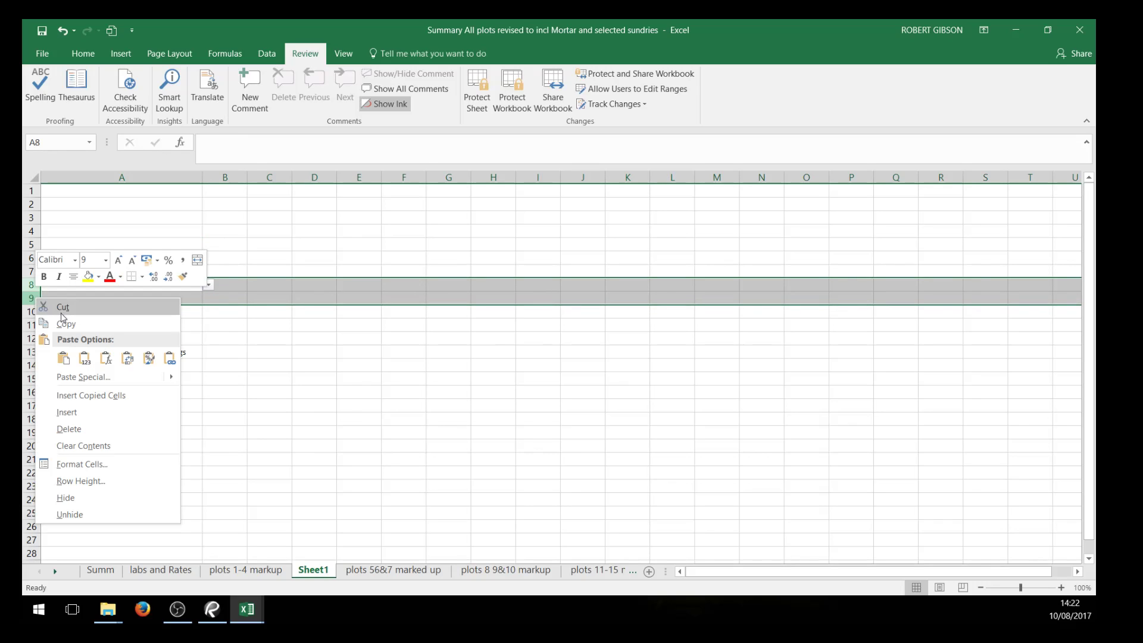
{"action": "left_click", "coordinate": [69, 429]}
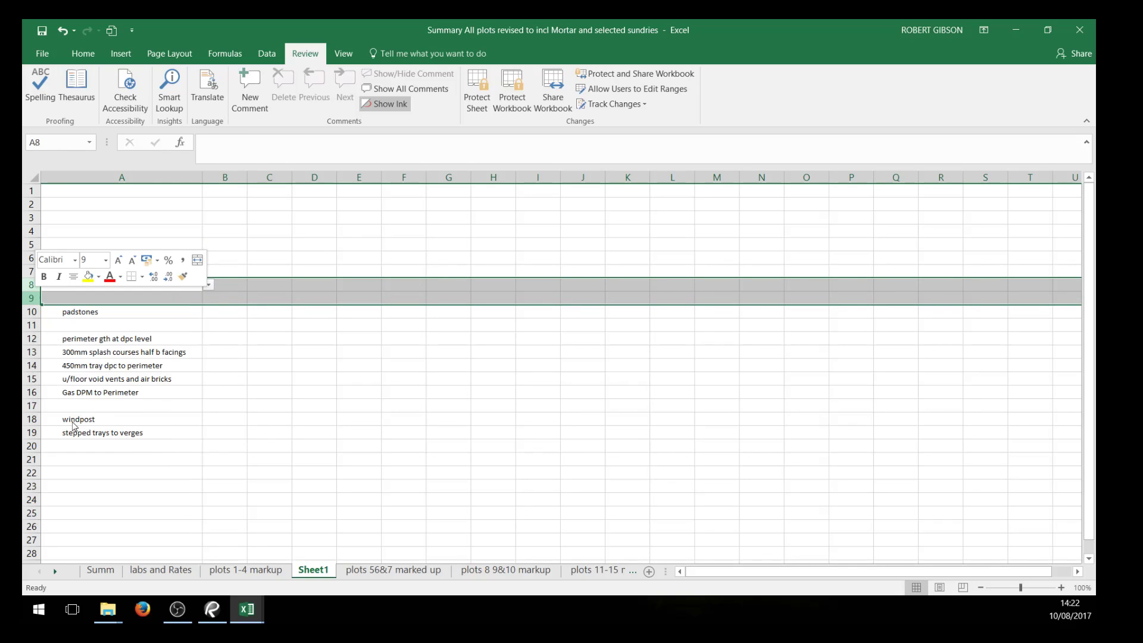
{"action": "left_click", "coordinate": [262, 377]}
Go through the remaining descriptions in column A, from perimeter gth at dpc level to stepped trays to verges
{"action": "left_click", "coordinate": [92, 312]}
{"action": "left_click", "coordinate": [94, 325]}
{"action": "left_click", "coordinate": [94, 339]}
{"action": "left_click", "coordinate": [94, 352]}
{"action": "left_click", "coordinate": [95, 365]}
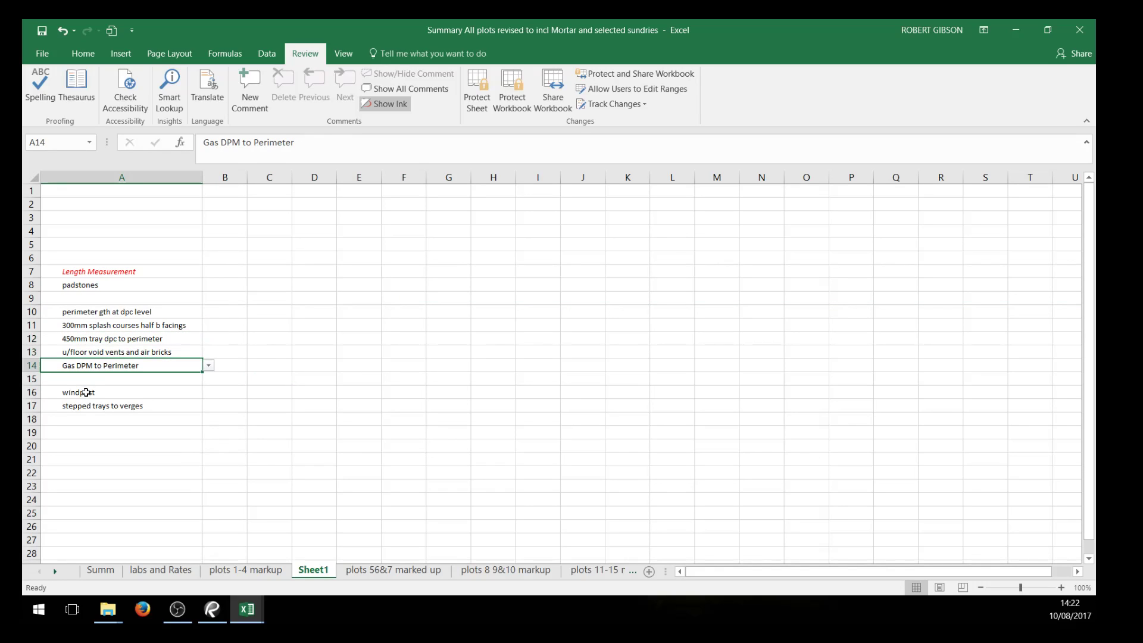
{"action": "left_click", "coordinate": [83, 393]}
{"action": "left_click", "coordinate": [84, 407]}
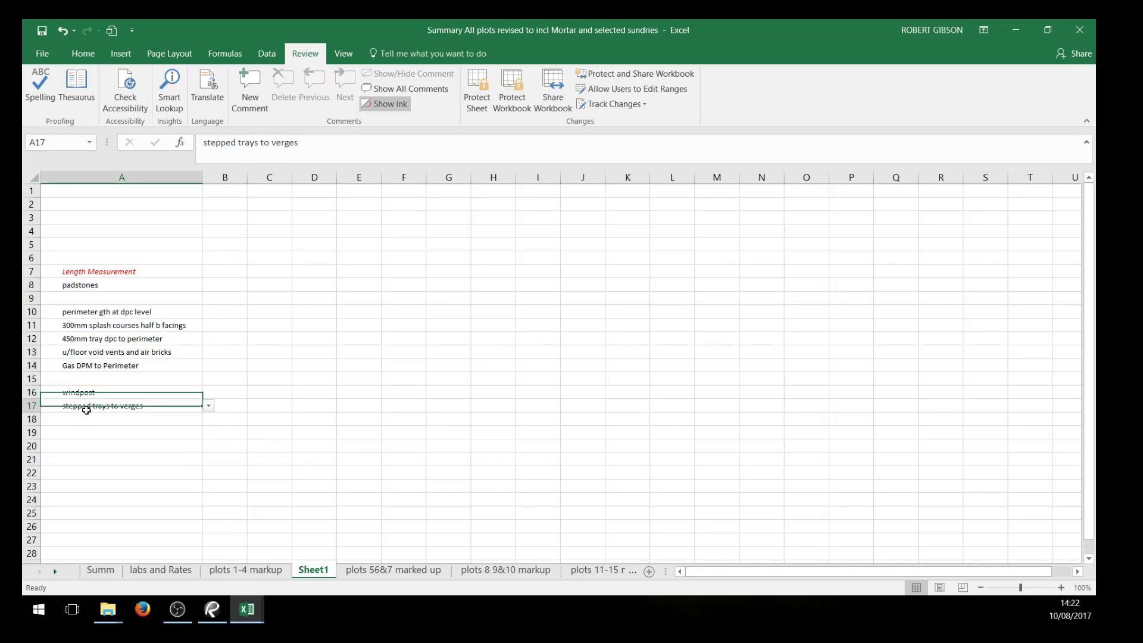
Delete the blank row 15 between Gas DPM to Perimeter and windpost
{"action": "left_click", "coordinate": [29, 379]}
{"action": "right_click", "coordinate": [28, 378]}
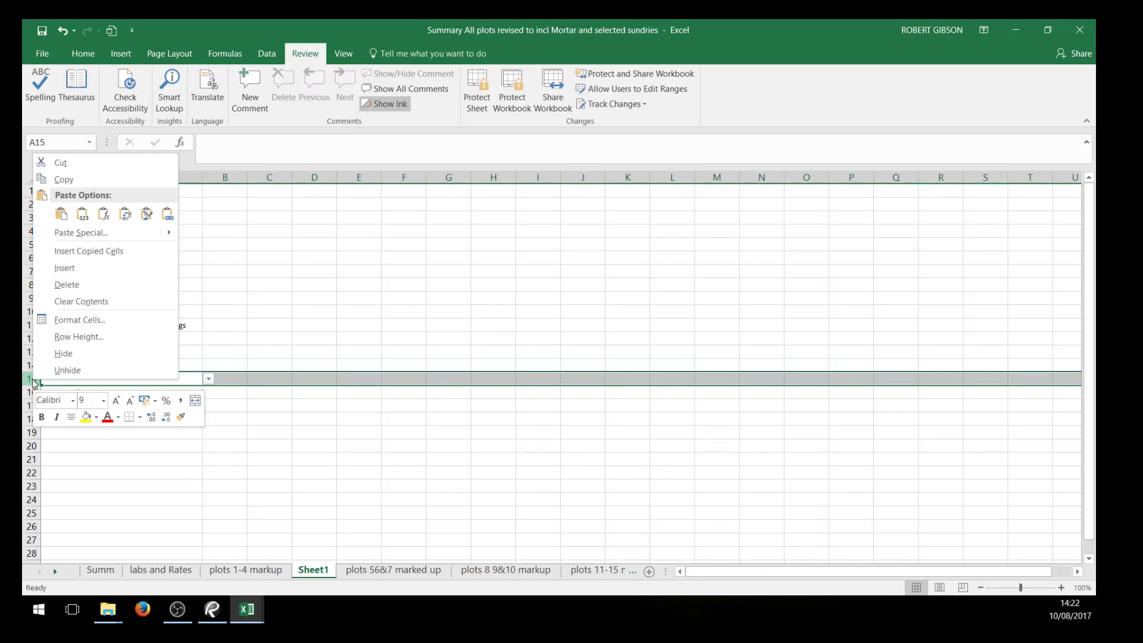
{"action": "left_click", "coordinate": [77, 285]}
{"action": "left_click", "coordinate": [204, 351]}
{"action": "left_click_drag", "start_coordinate": [93, 257], "coordinate": [102, 455]}
{"action": "right_click", "coordinate": [102, 455]}
{"action": "left_click", "coordinate": [164, 424]}
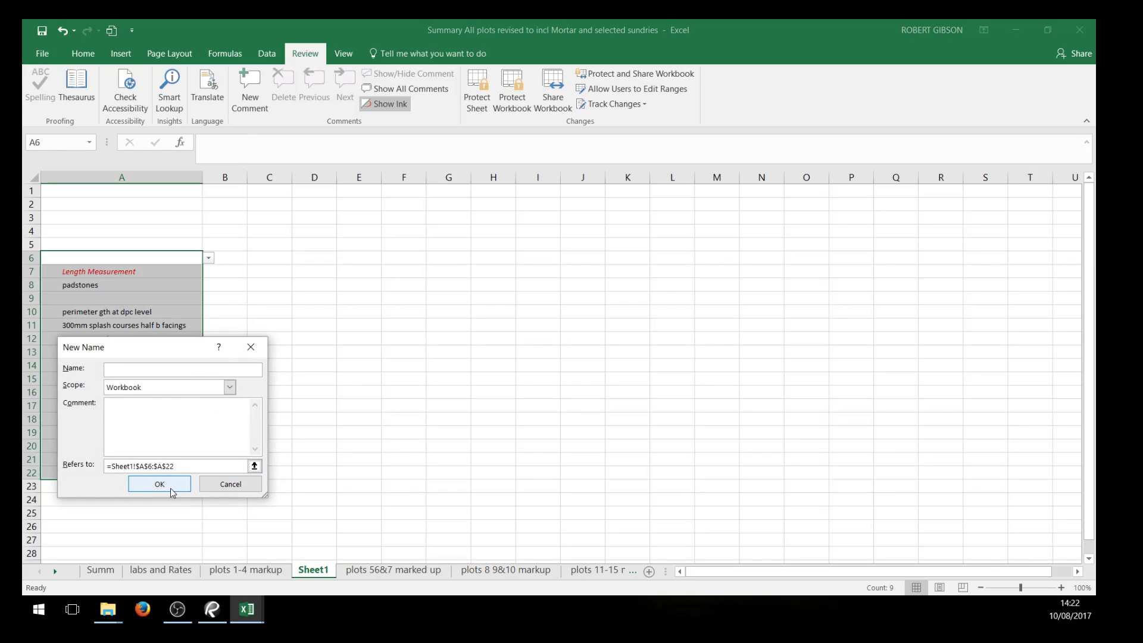
{"action": "left_click", "coordinate": [230, 484]}
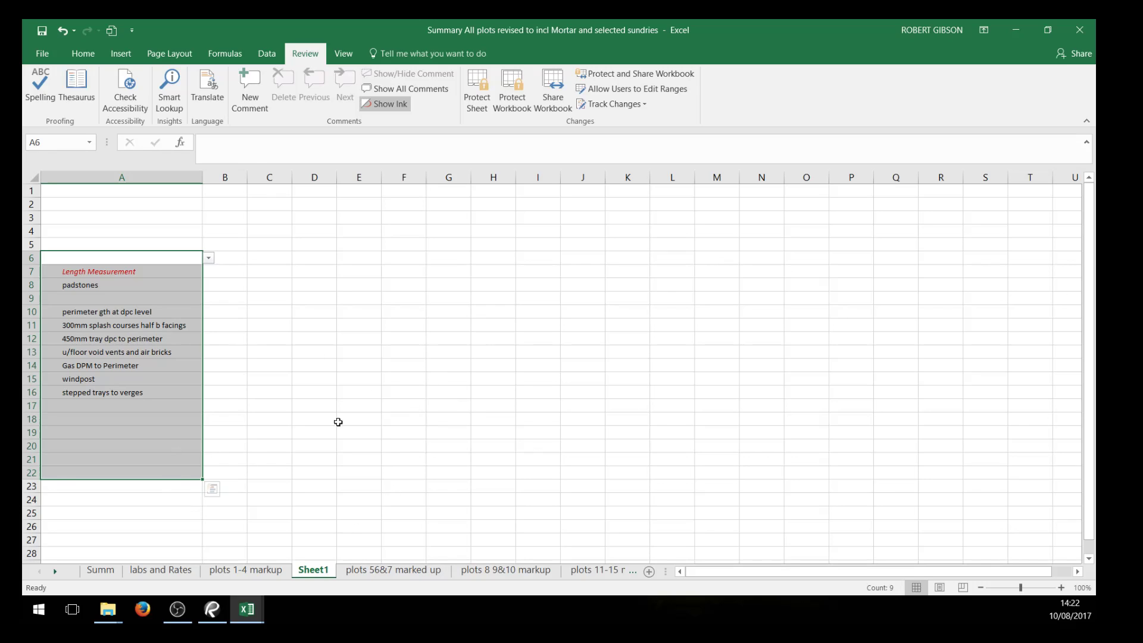
Select the item descriptions in A3:A24 on the labs and Rates sheet and return to the plots 1-4 markup sheet
{"action": "left_click", "coordinate": [154, 570]}
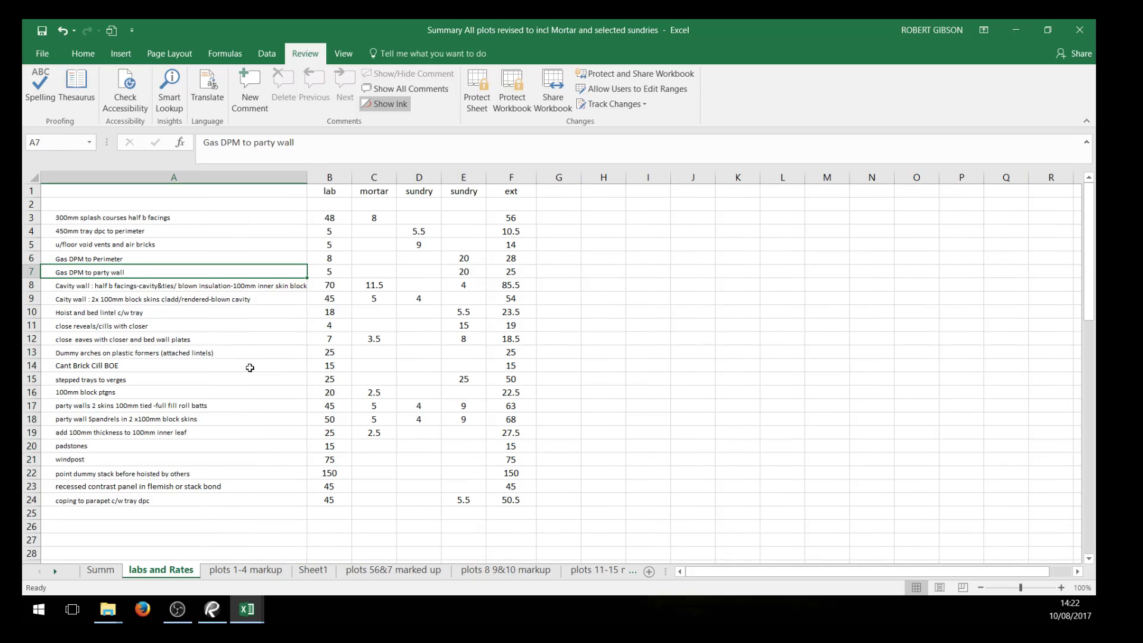
{"action": "left_click_drag", "start_coordinate": [201, 219], "coordinate": [224, 507]}
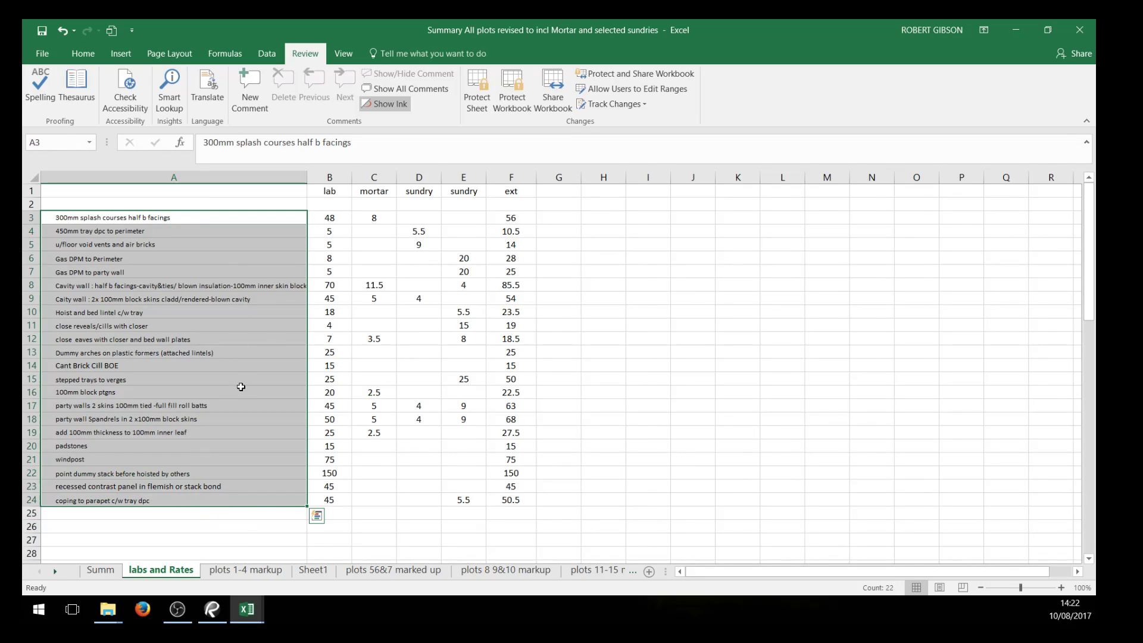
{"action": "left_click", "coordinate": [245, 570]}
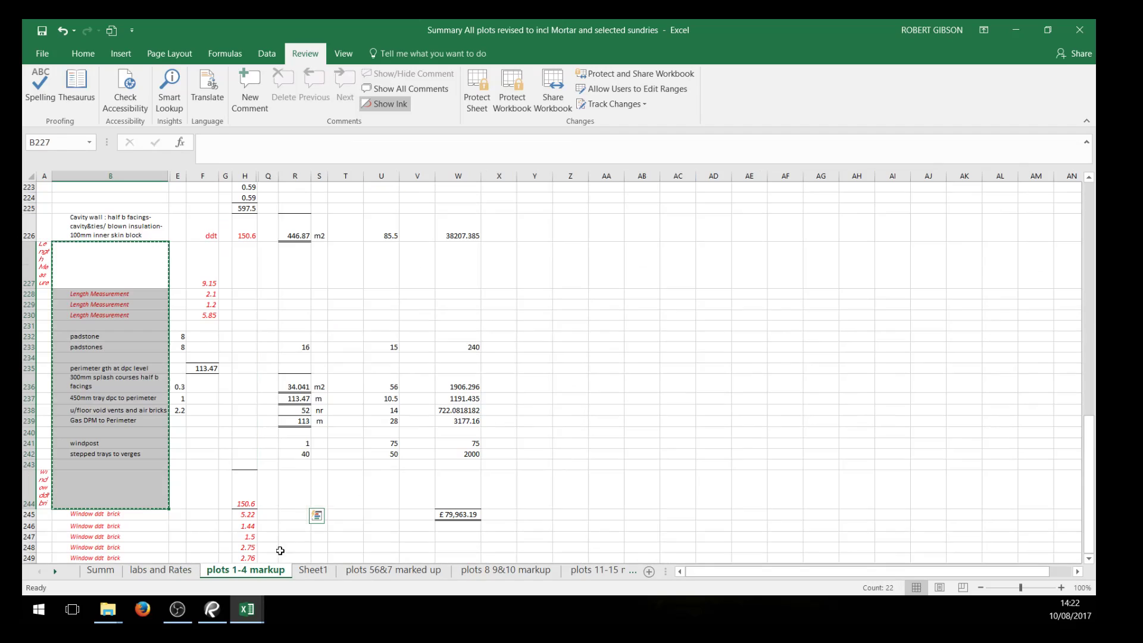
On the plots 56&7 marked up sheet, open the data validation settings for the entire Subject column B
{"action": "left_click", "coordinate": [372, 570]}
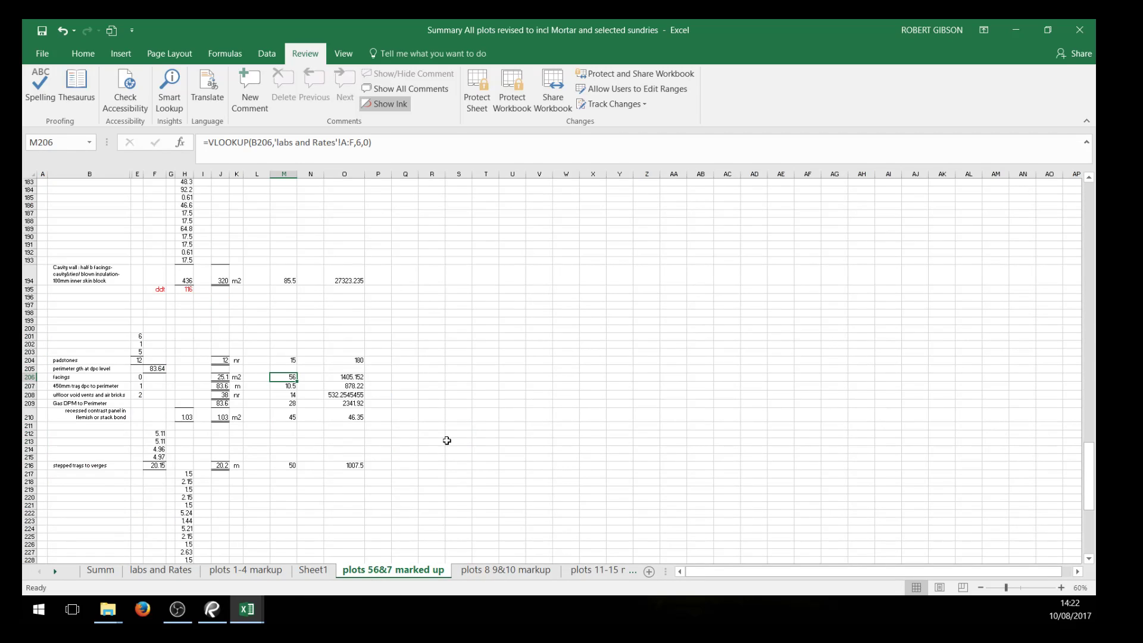
{"action": "scroll", "coordinate": [448, 448], "scroll_direction": "up", "scroll_amount": 1}
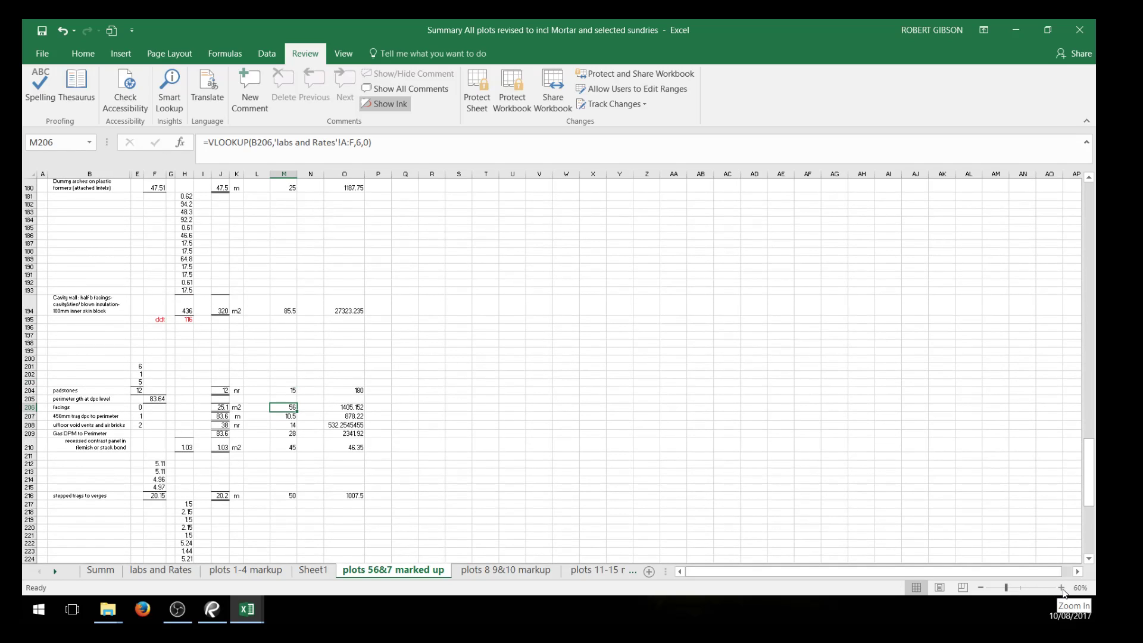
{"action": "left_click", "coordinate": [1061, 587]}
{"action": "left_click", "coordinate": [1061, 588]}
{"action": "scroll", "coordinate": [501, 483], "scroll_direction": "down", "scroll_amount": 3}
{"action": "scroll", "coordinate": [357, 458], "scroll_direction": "up", "scroll_amount": 10}
{"action": "scroll", "coordinate": [396, 430], "scroll_direction": "up", "scroll_amount": 20}
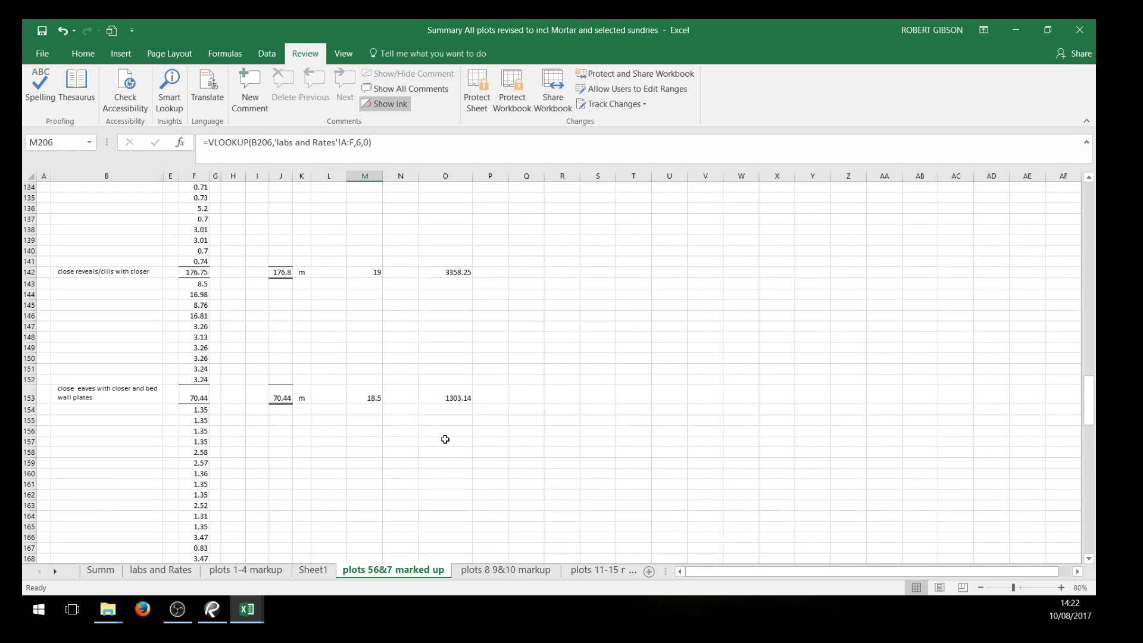
{"action": "scroll", "coordinate": [387, 452], "scroll_direction": "up", "scroll_amount": 16}
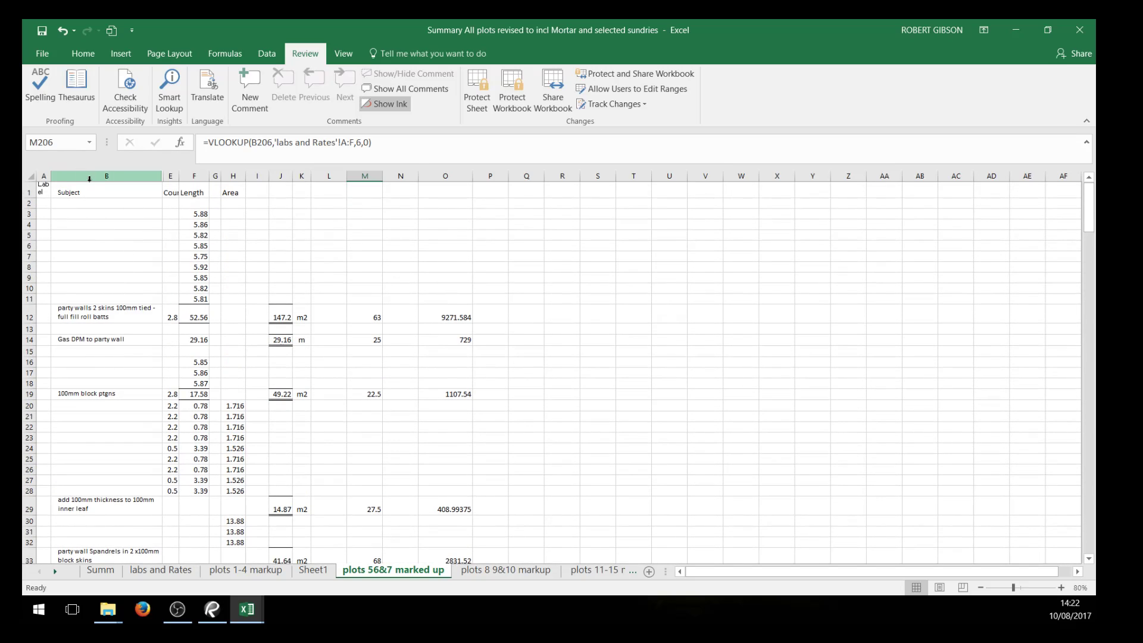
{"action": "left_click", "coordinate": [106, 176]}
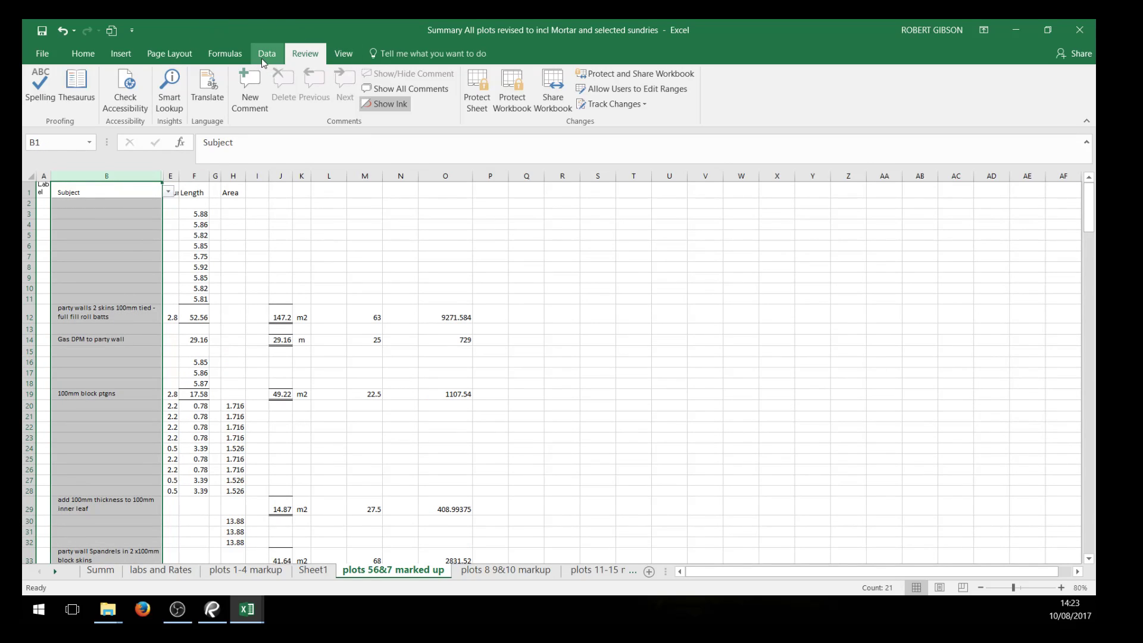
{"action": "left_click", "coordinate": [264, 60]}
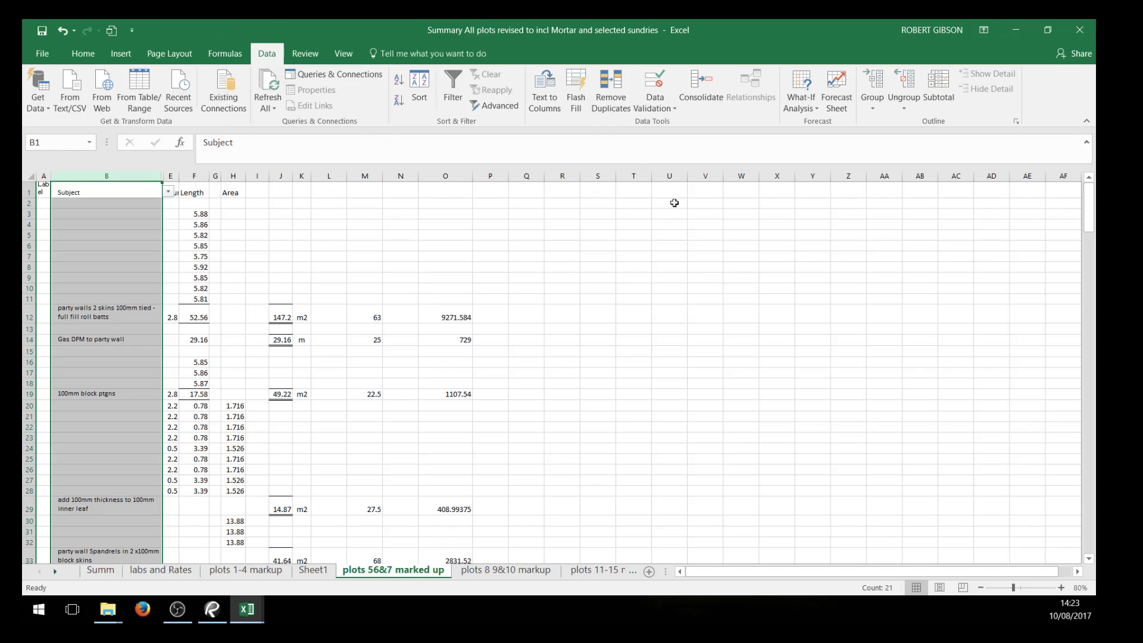
{"action": "left_click", "coordinate": [671, 109]}
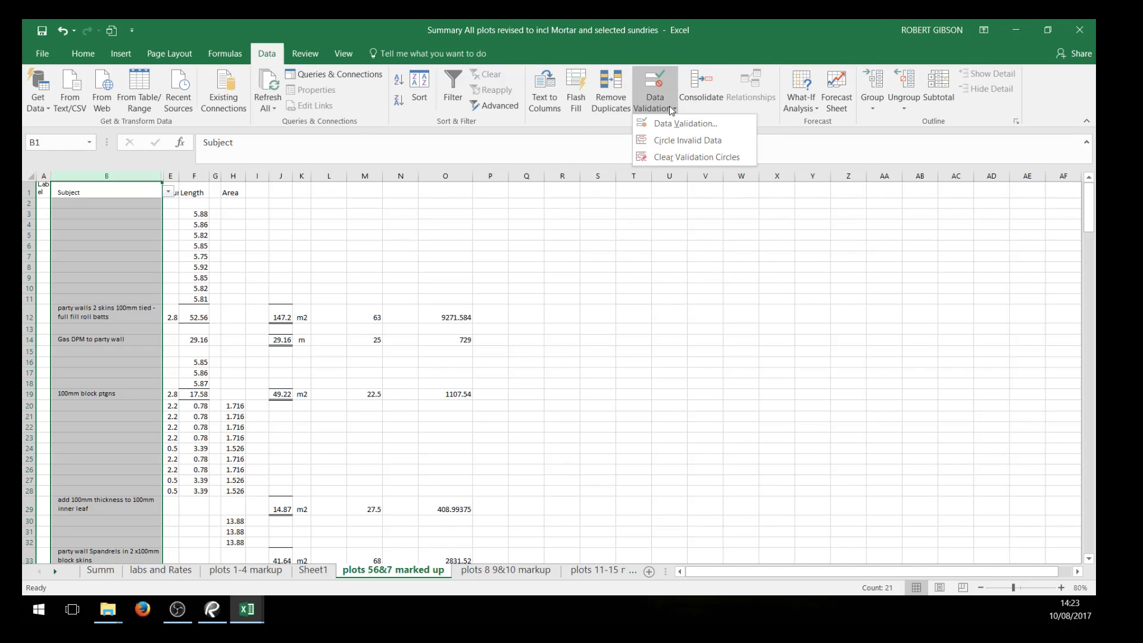
{"action": "left_click", "coordinate": [670, 123]}
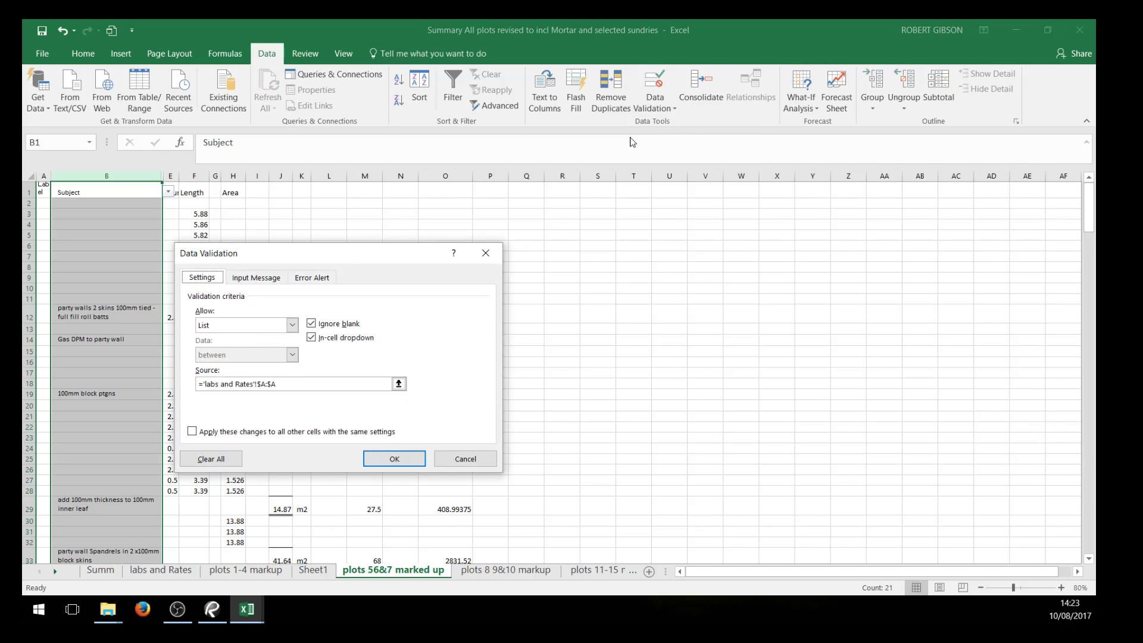
{"action": "left_click_drag", "start_coordinate": [369, 257], "coordinate": [597, 179]}
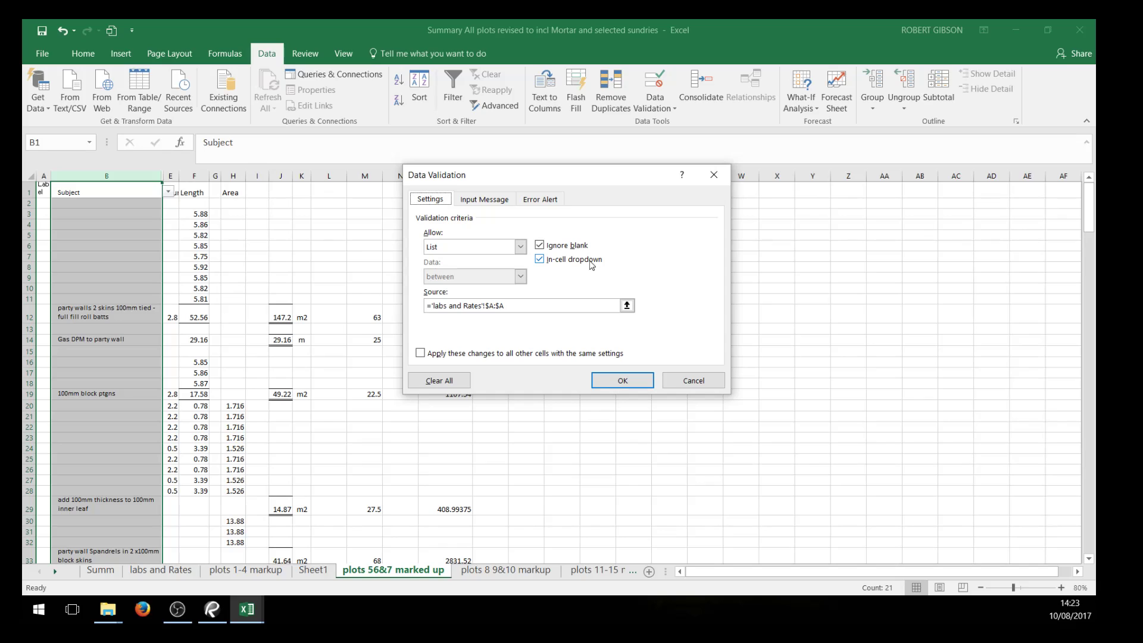
Set the Subject column's validation to allow a List sourced from the whole column A of the labs and Rates sheet
{"action": "left_click", "coordinate": [519, 247]}
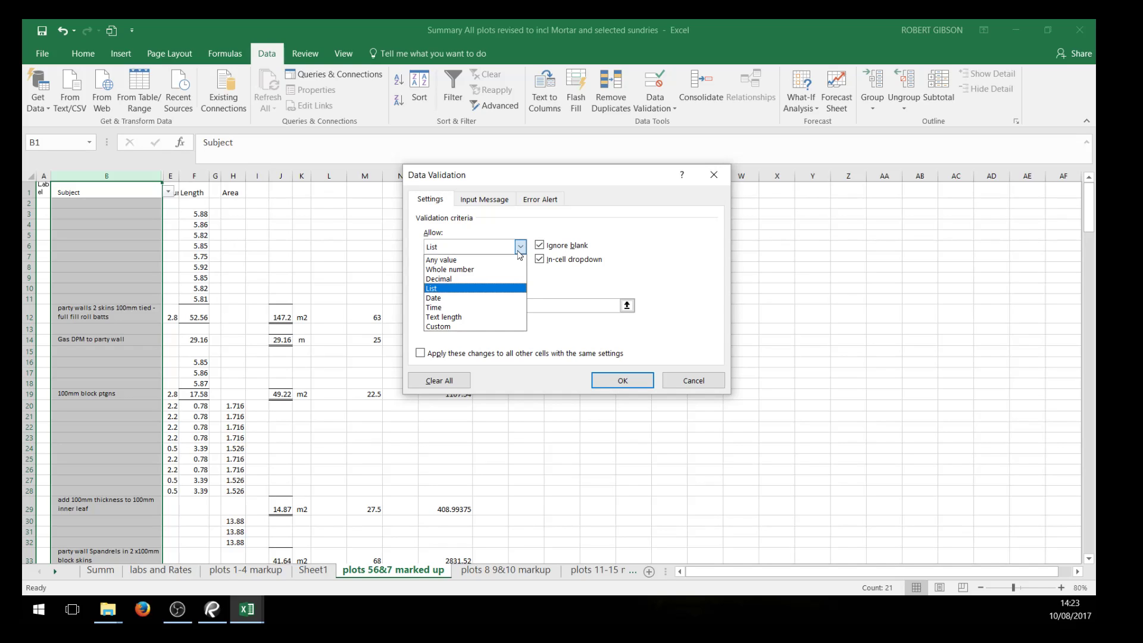
{"action": "left_click", "coordinate": [506, 289]}
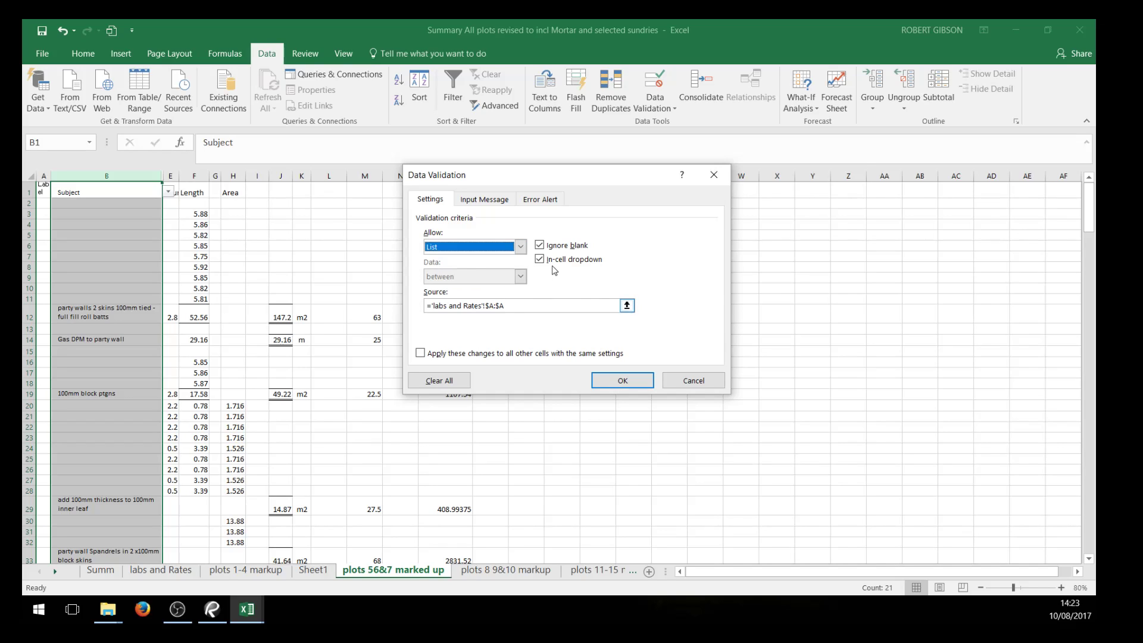
{"action": "left_click", "coordinate": [520, 247]}
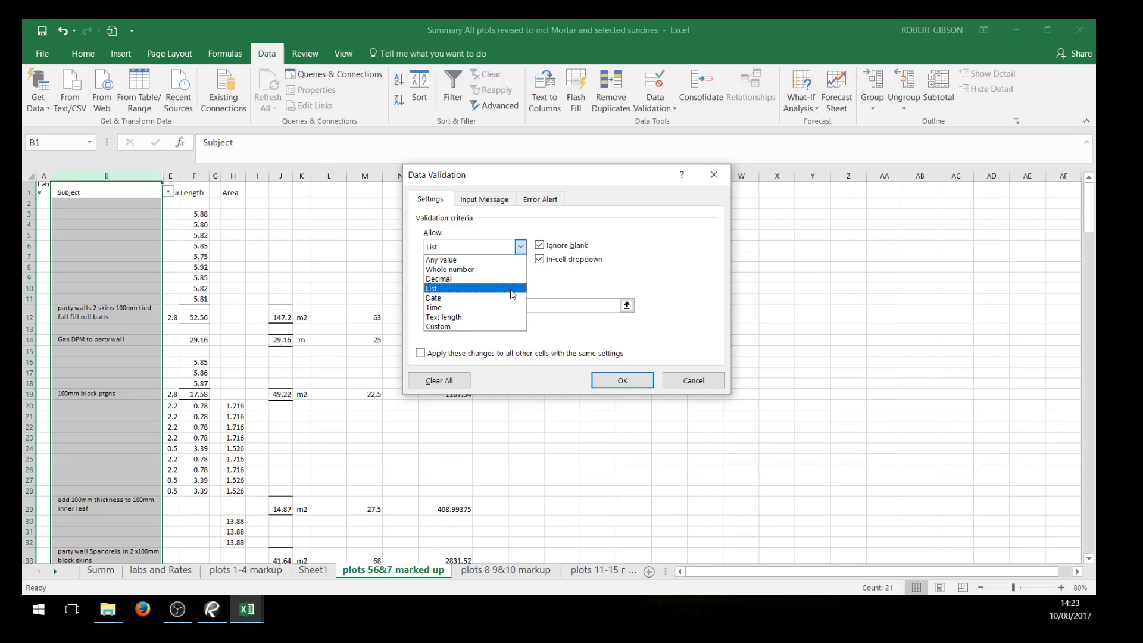
{"action": "left_click", "coordinate": [511, 289]}
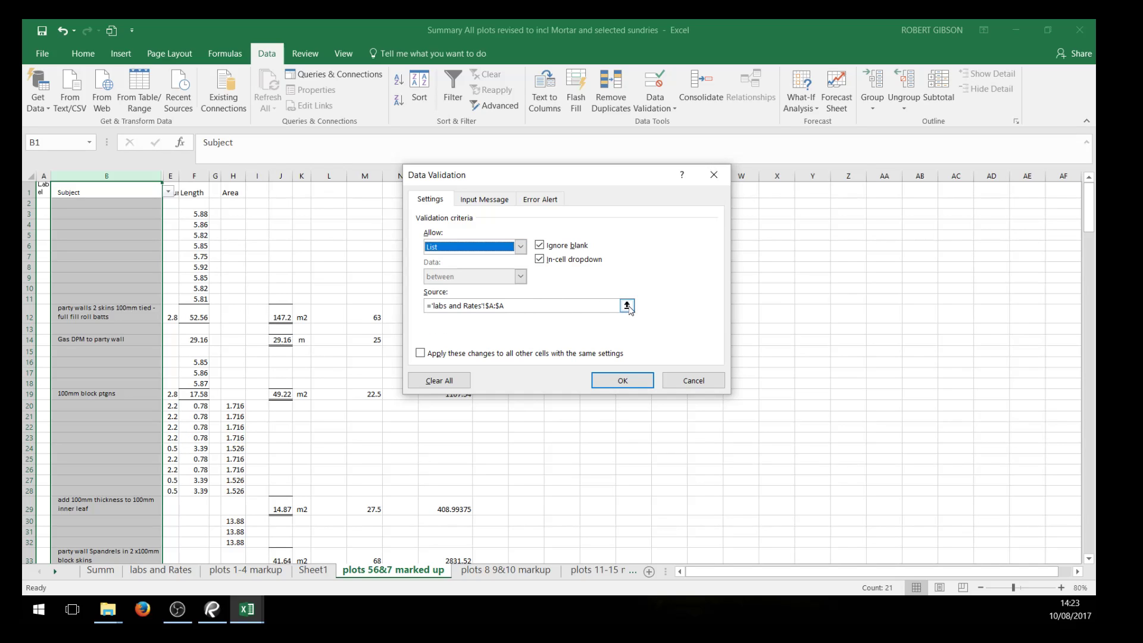
{"action": "left_click", "coordinate": [627, 305]}
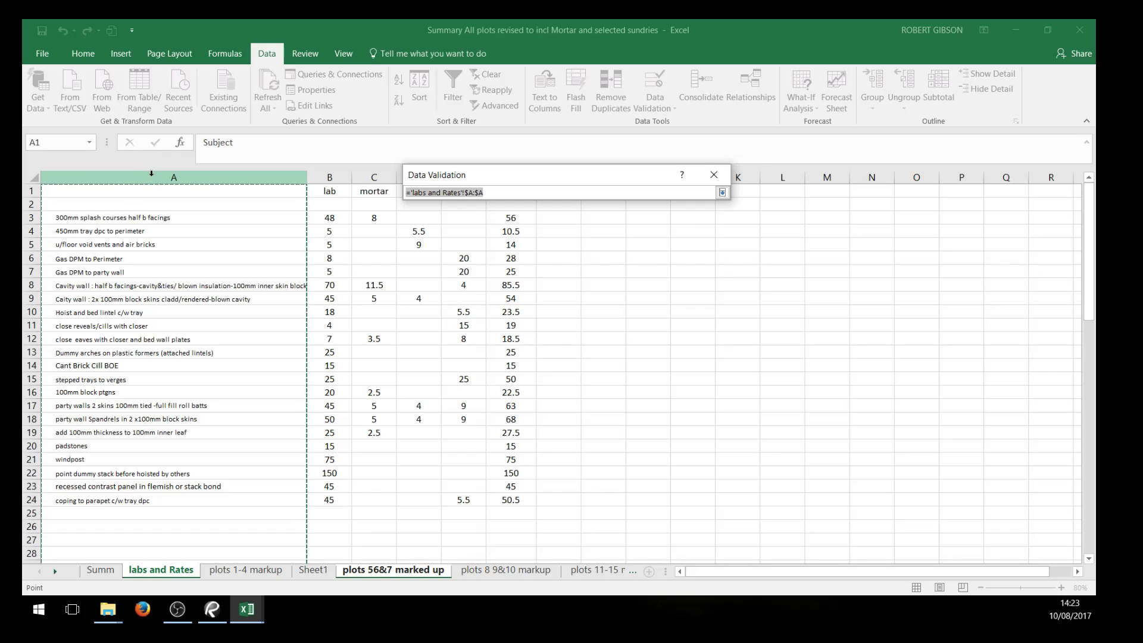
{"action": "left_click", "coordinate": [152, 174]}
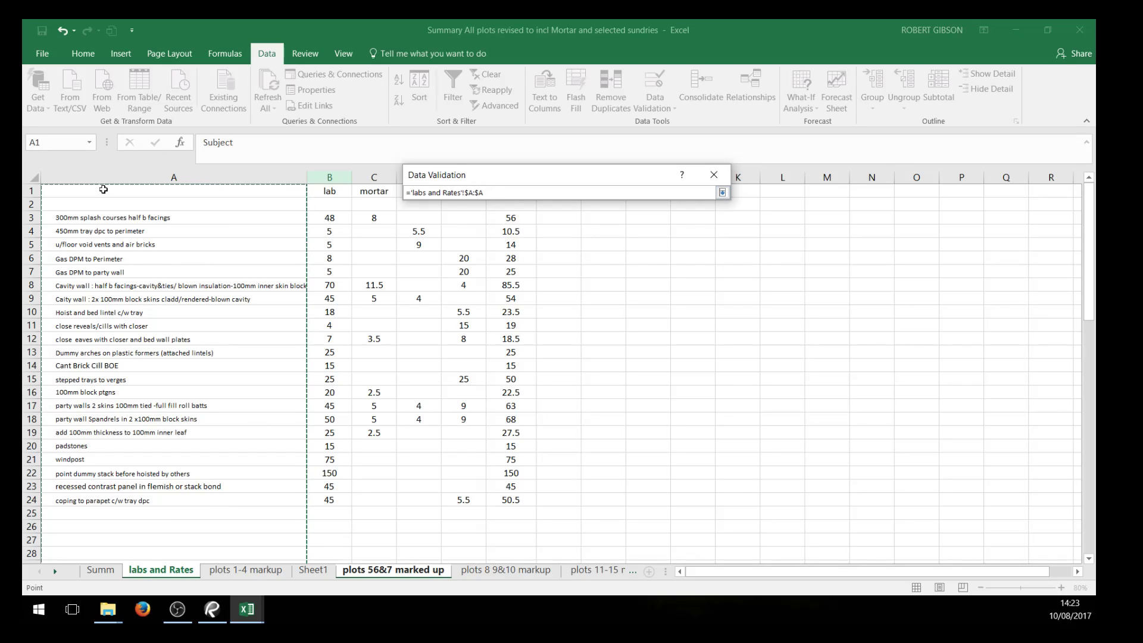
{"action": "key", "text": "Return"}
{"action": "left_click", "coordinate": [622, 381]}
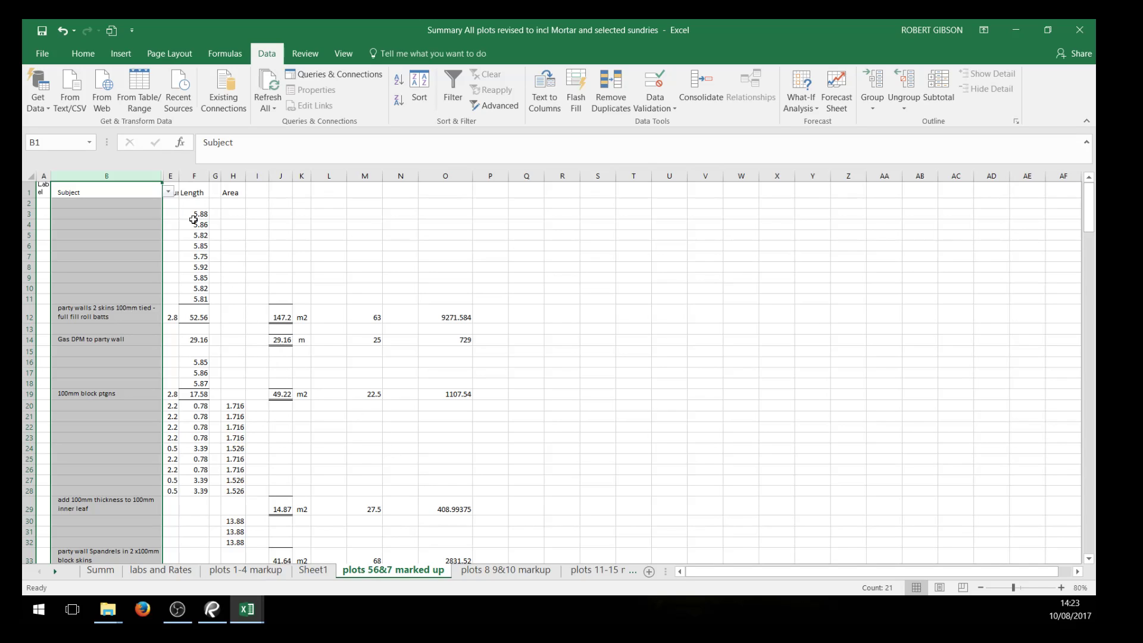
Examine the list of standard item descriptions available for the party walls entry in B12
{"action": "left_click", "coordinate": [1061, 587]}
{"action": "left_click", "coordinate": [1061, 588]}
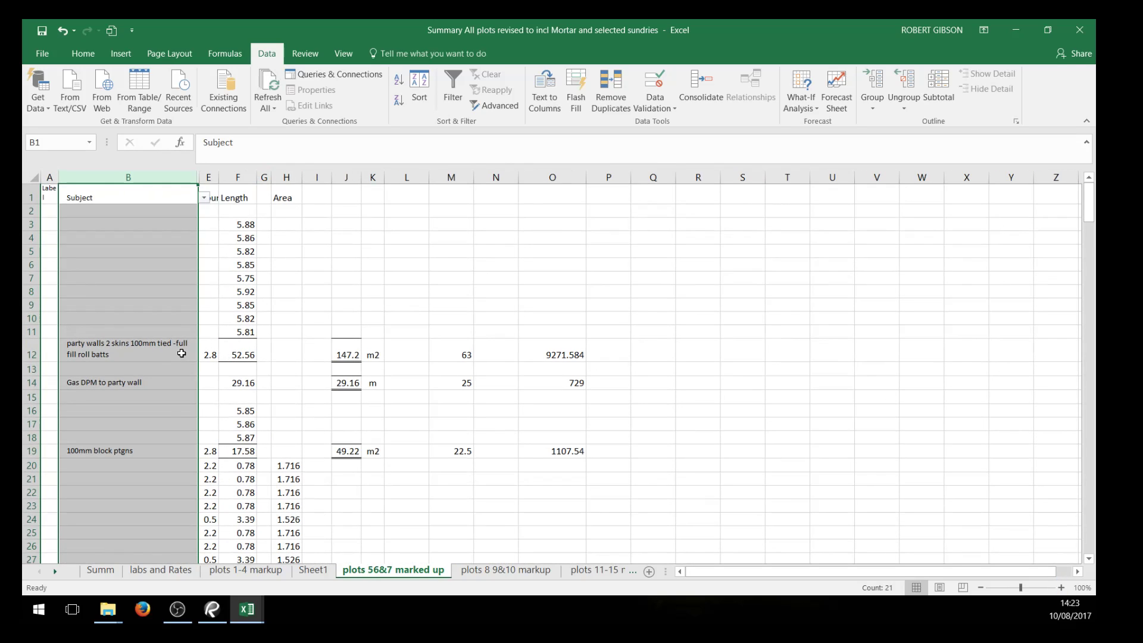
{"action": "left_click", "coordinate": [191, 352]}
{"action": "left_click", "coordinate": [208, 352]}
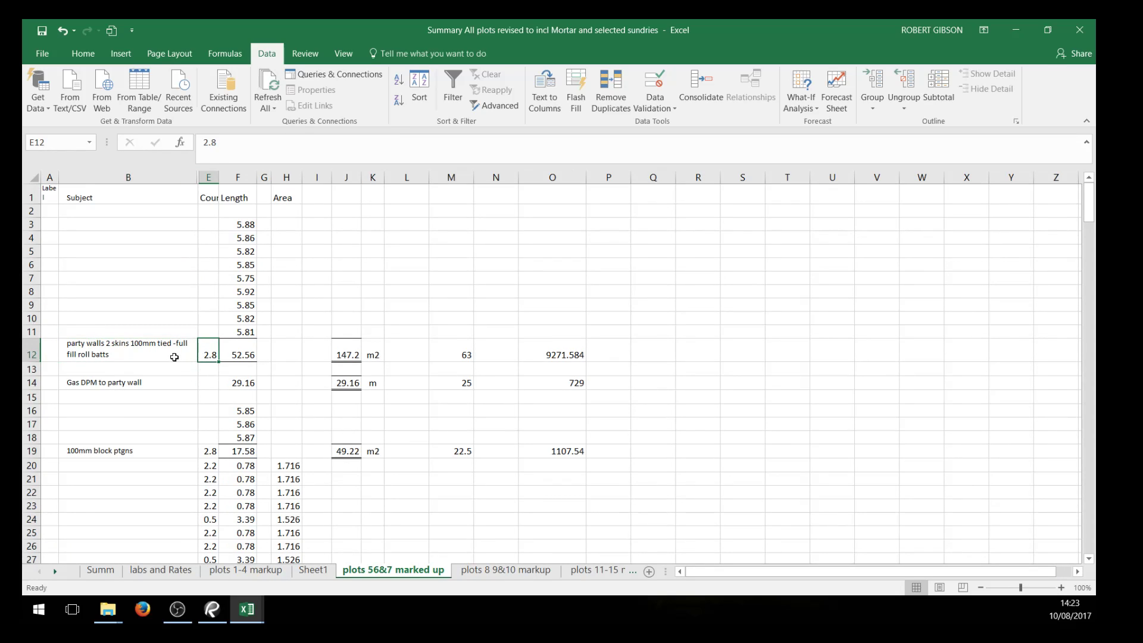
{"action": "left_click", "coordinate": [186, 355]}
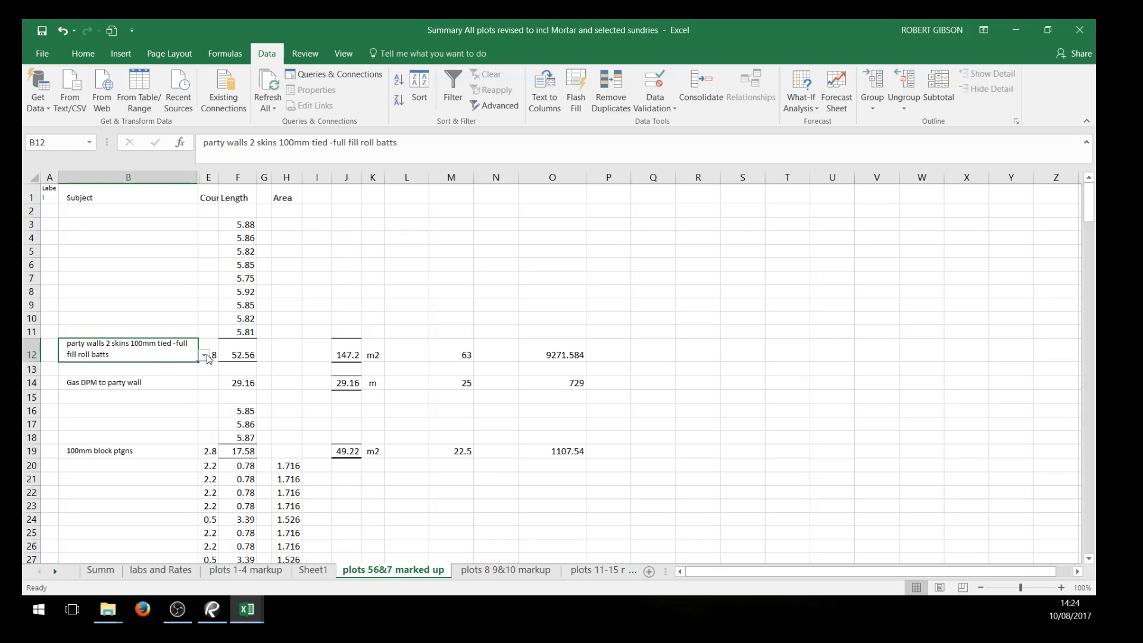
{"action": "left_click", "coordinate": [207, 356]}
{"action": "left_click", "coordinate": [185, 369]}
{"action": "left_click", "coordinate": [730, 379]}
Try to enter the non-standard description "airbrick" in B12, then abandon the entry
{"action": "left_click", "coordinate": [149, 354]}
{"action": "type", "text": "airbrick"}
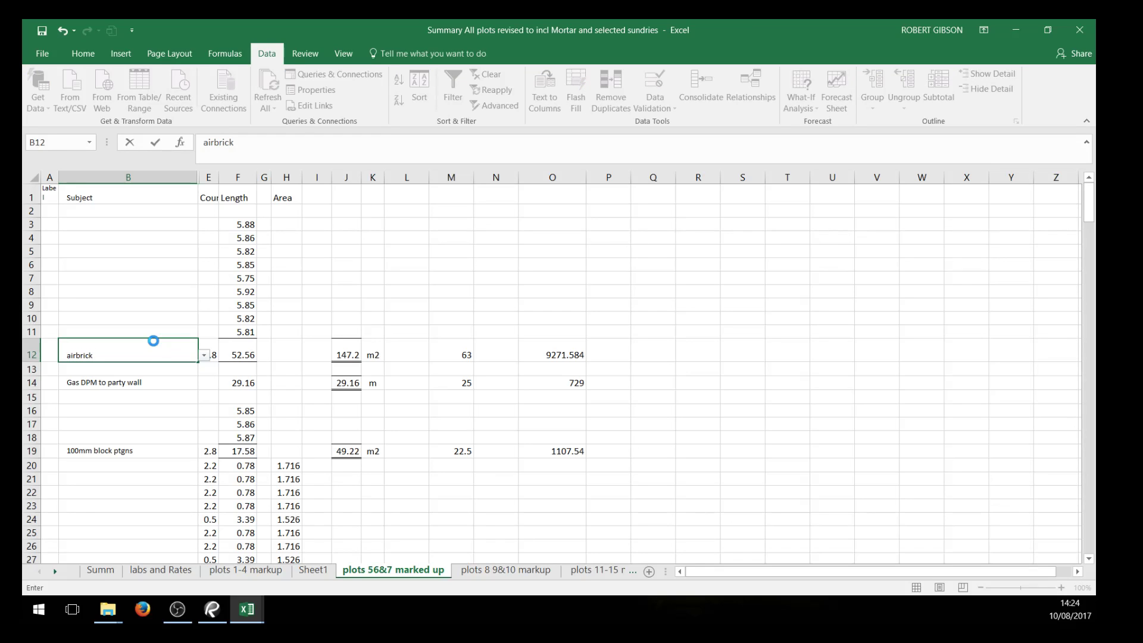
{"action": "key", "text": "Return"}
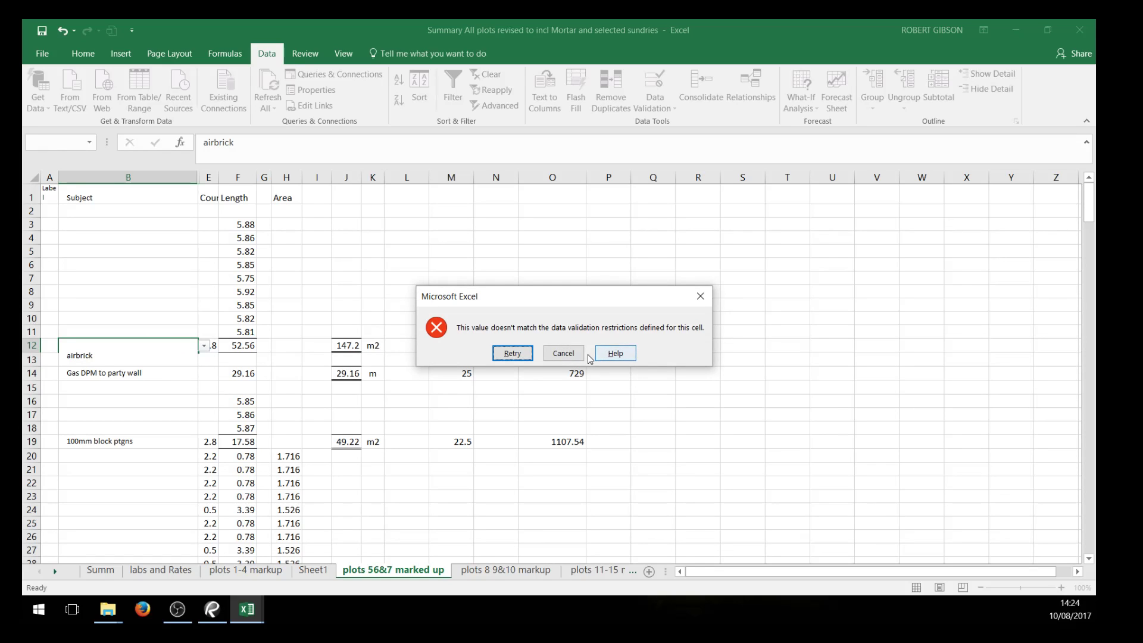
{"action": "left_click", "coordinate": [563, 353]}
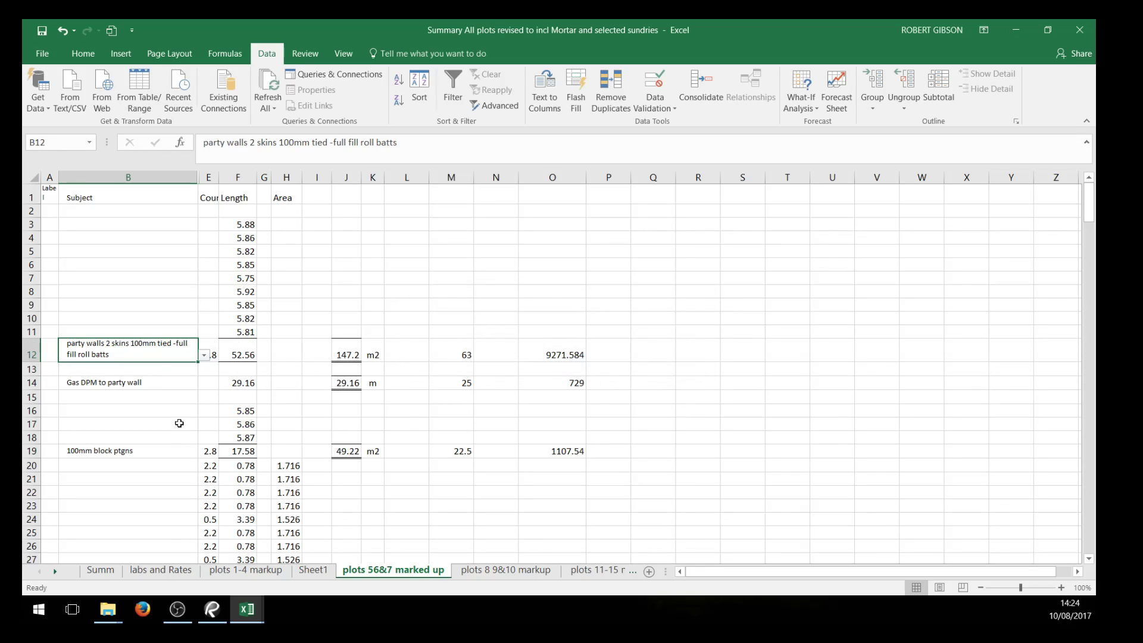
Review the party walls item in B12 together with its looked-up rate in M12 and its total in O12
{"action": "left_click", "coordinate": [159, 397]}
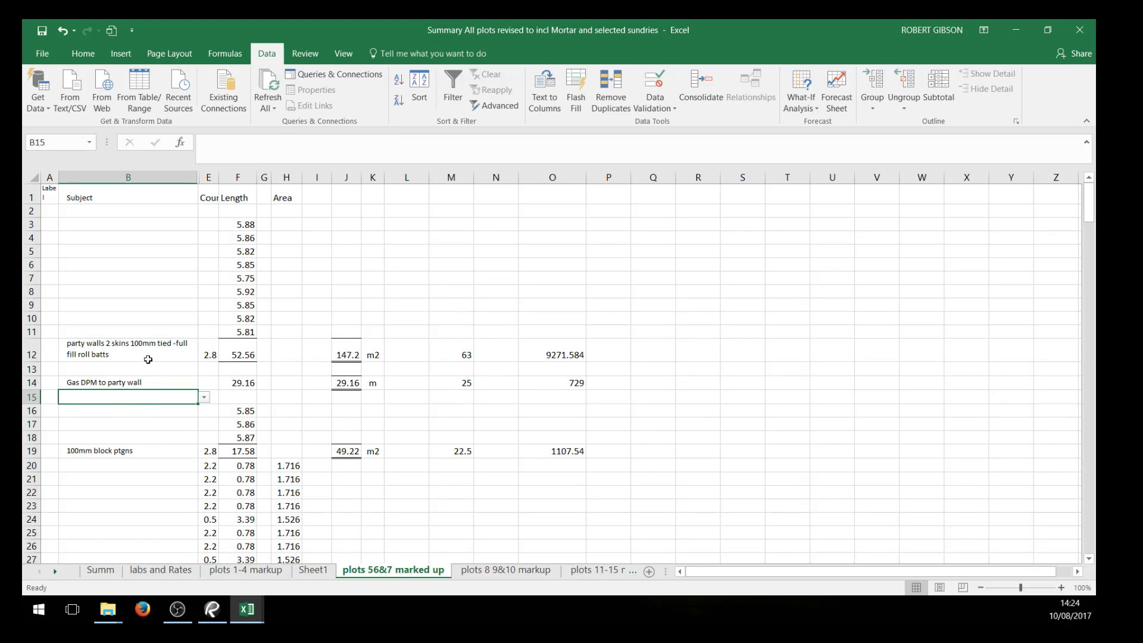
{"action": "left_click", "coordinate": [125, 355]}
{"action": "left_click", "coordinate": [467, 353]}
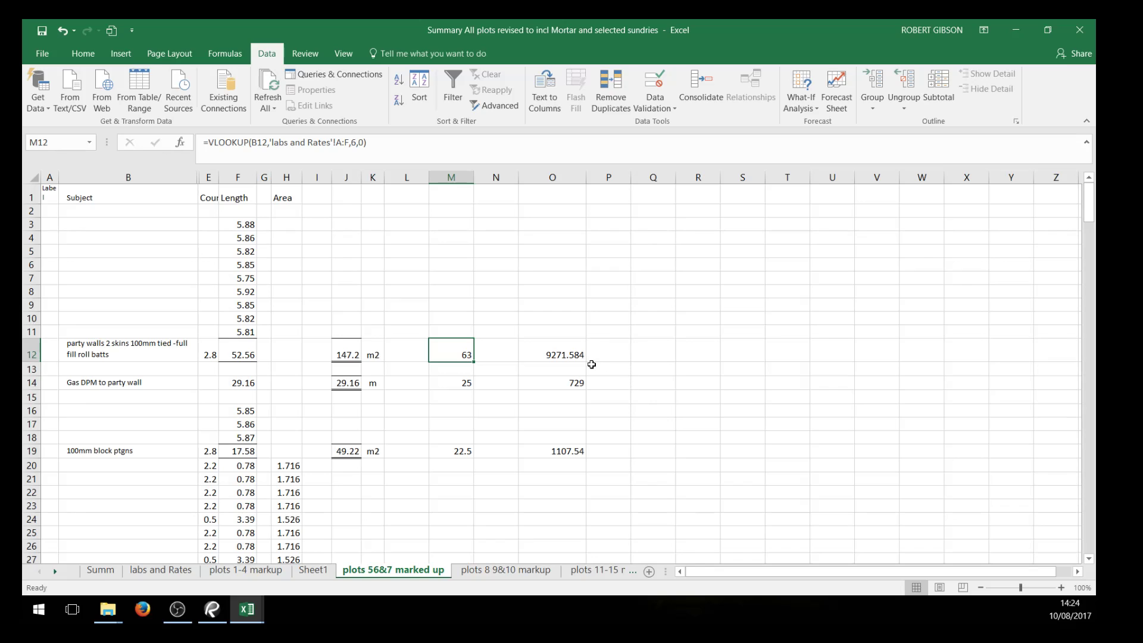
{"action": "left_click", "coordinate": [566, 351]}
{"action": "left_click", "coordinate": [794, 474]}
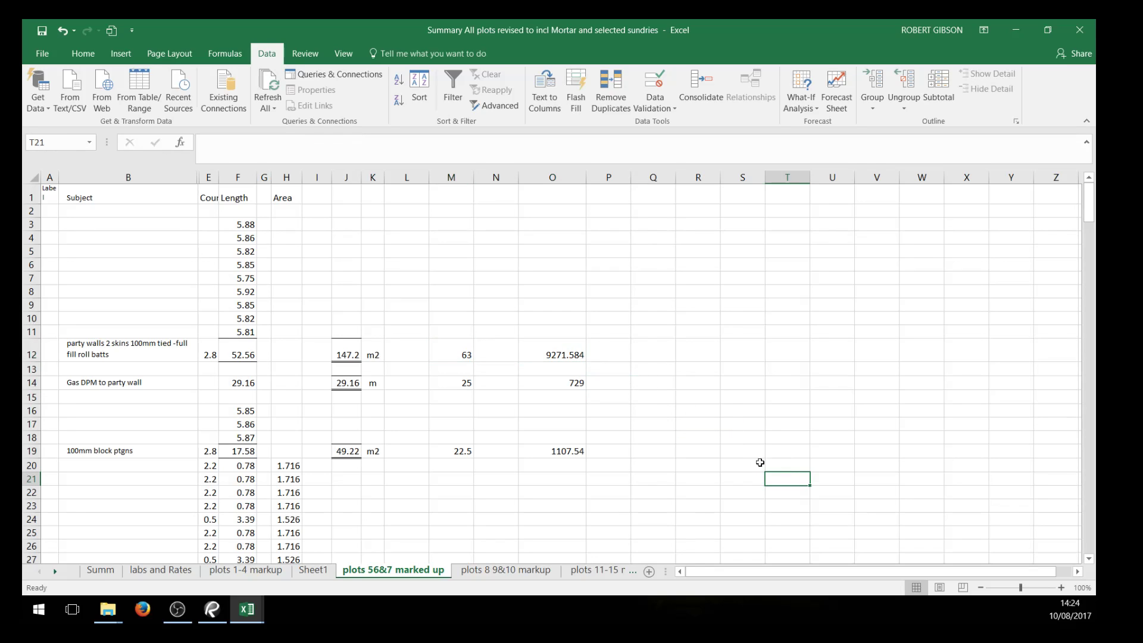
{"action": "scroll", "coordinate": [756, 437], "scroll_direction": "down", "scroll_amount": 2}
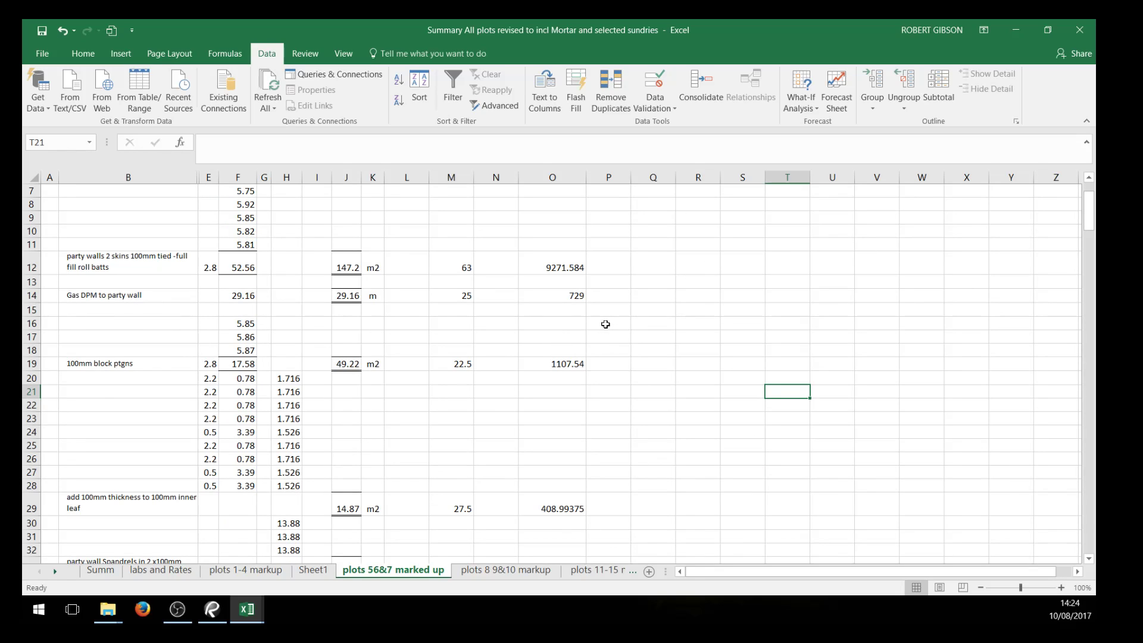
Replace the VLOOKUP formula in M12 with a reference to columns A:G of the labs and Rates sheet
{"action": "left_click", "coordinate": [464, 267]}
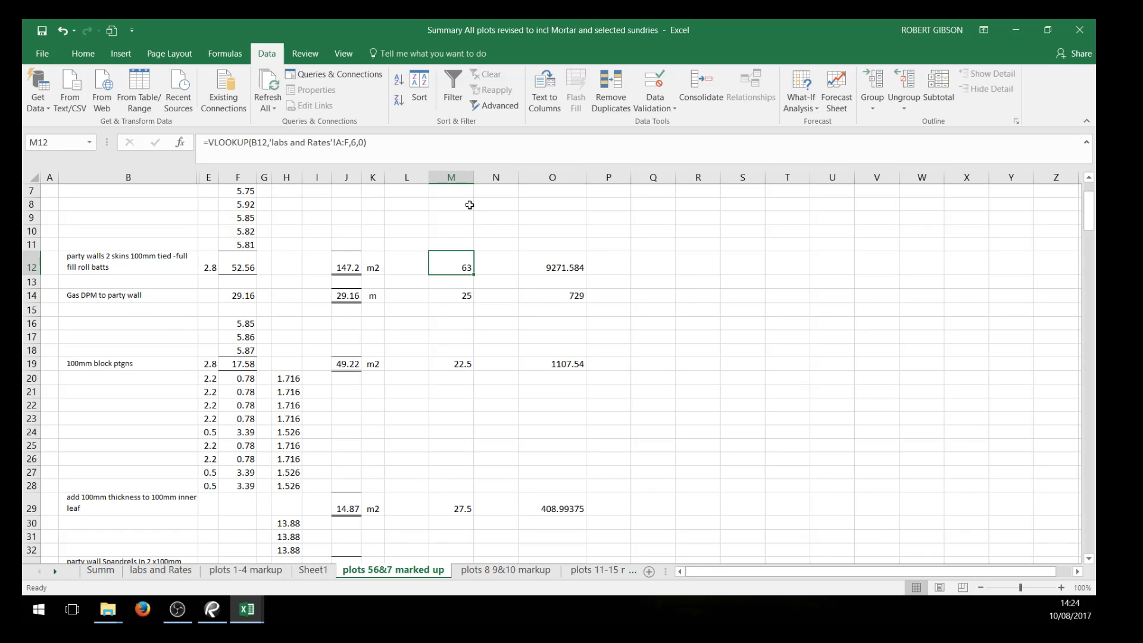
{"action": "left_click", "coordinate": [377, 148]}
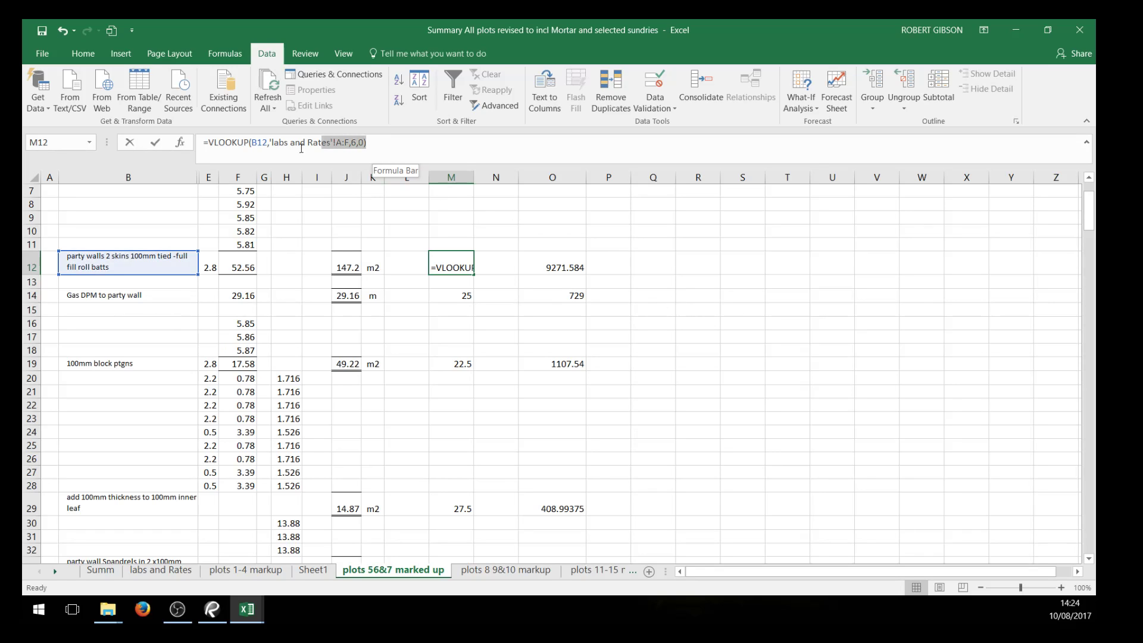
{"action": "left_click_drag", "start_coordinate": [200, 149], "coordinate": [255, 157]}
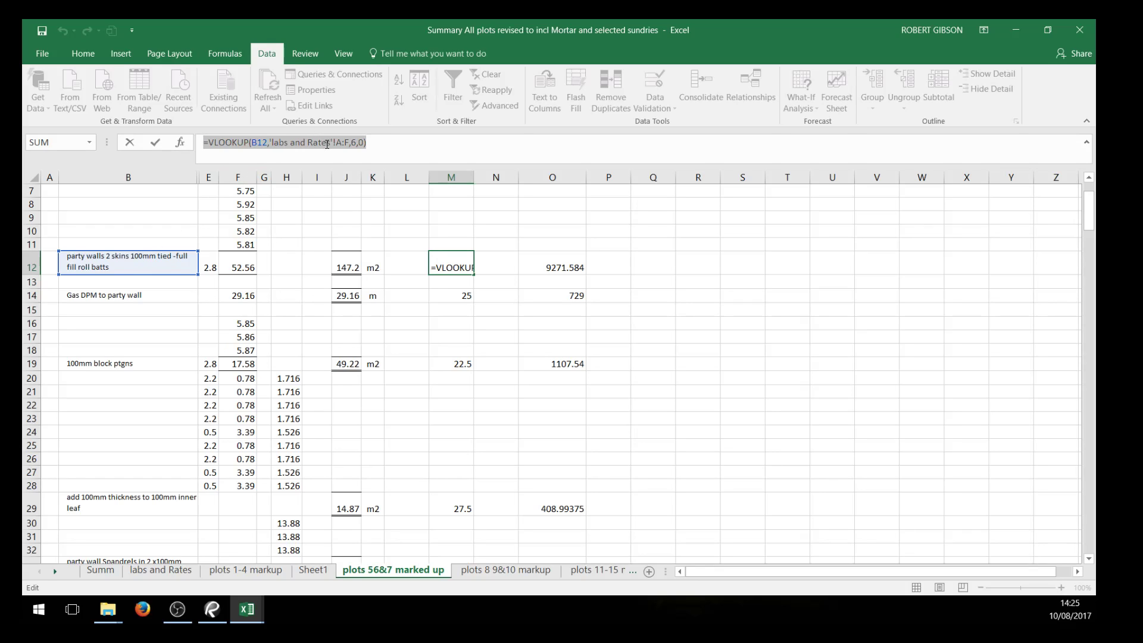
{"action": "left_click", "coordinate": [156, 570]}
{"action": "left_click_drag", "start_coordinate": [102, 173], "coordinate": [558, 178]}
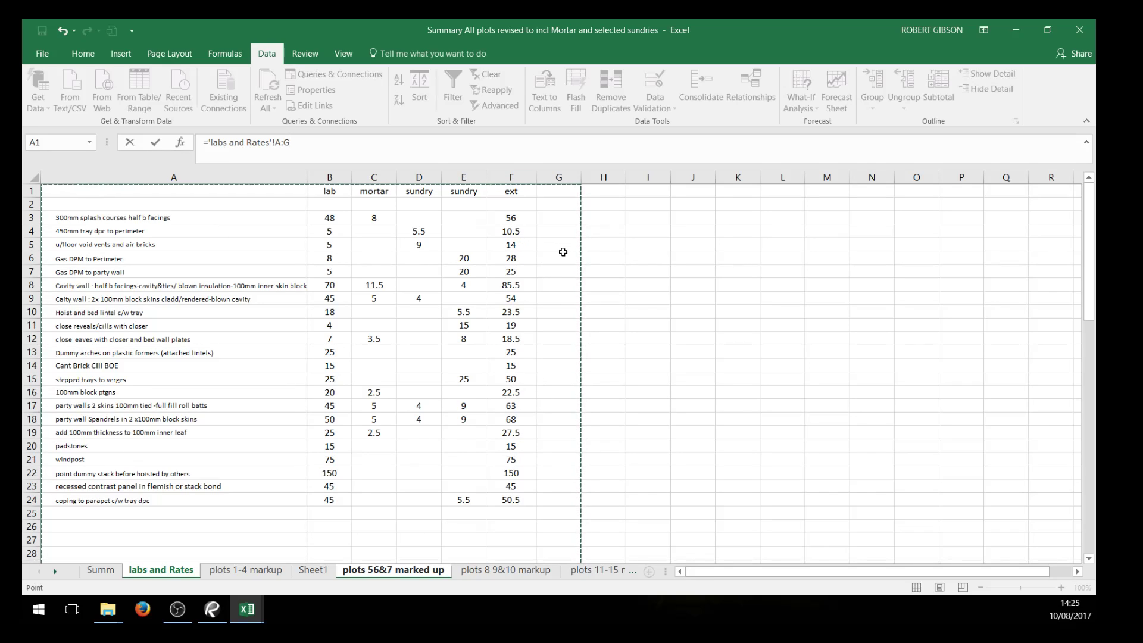
{"action": "key", "text": "Return"}
{"action": "left_click", "coordinate": [698, 376]}
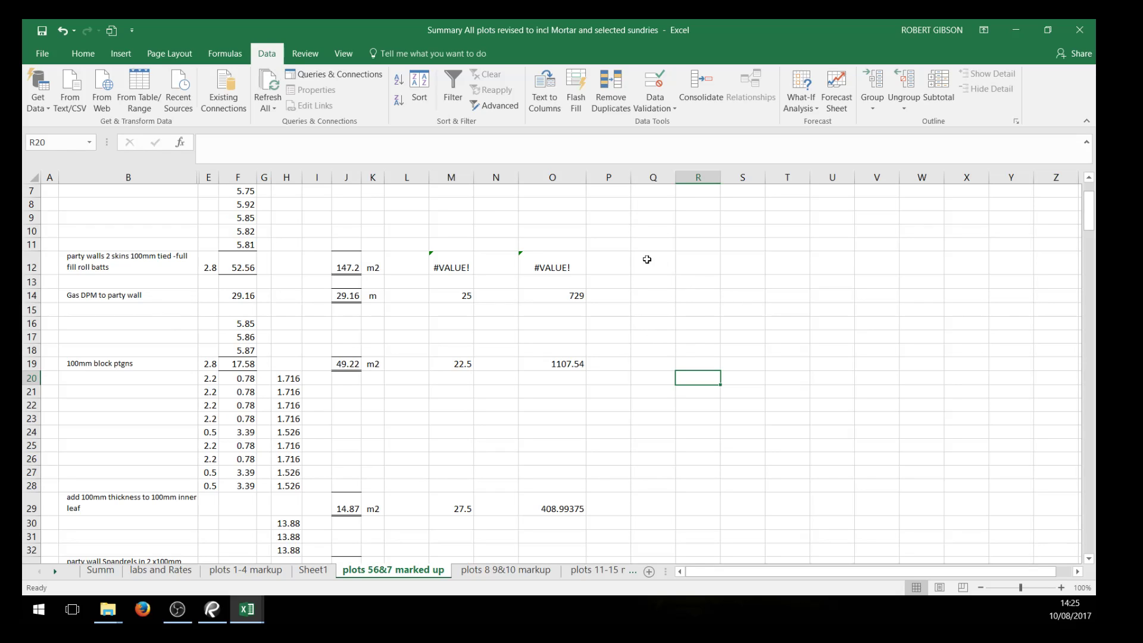
Clear the labs and Rates column reference from M12, leaving the cell empty
{"action": "left_click", "coordinate": [461, 269]}
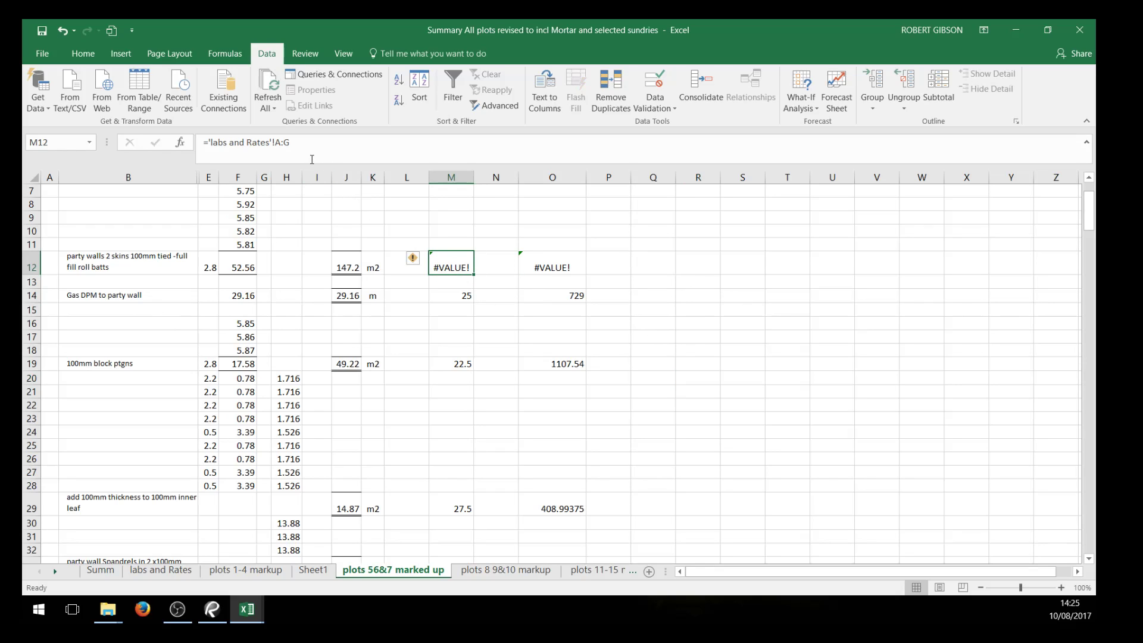
{"action": "left_click_drag", "start_coordinate": [291, 144], "coordinate": [201, 144]}
{"action": "key", "text": "Delete"}
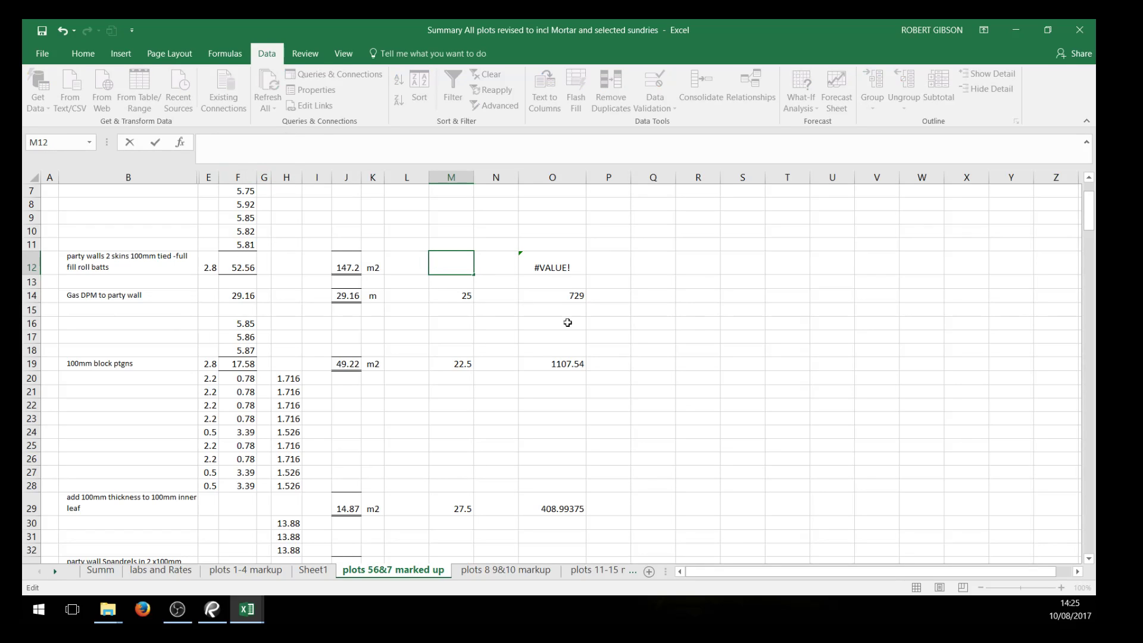
{"action": "left_click_drag", "start_coordinate": [682, 335], "coordinate": [682, 326]}
Examine the VLOOKUP formula in M14 and its arguments, including the Gas DPM to party wall description it looks up
{"action": "left_click", "coordinate": [465, 296]}
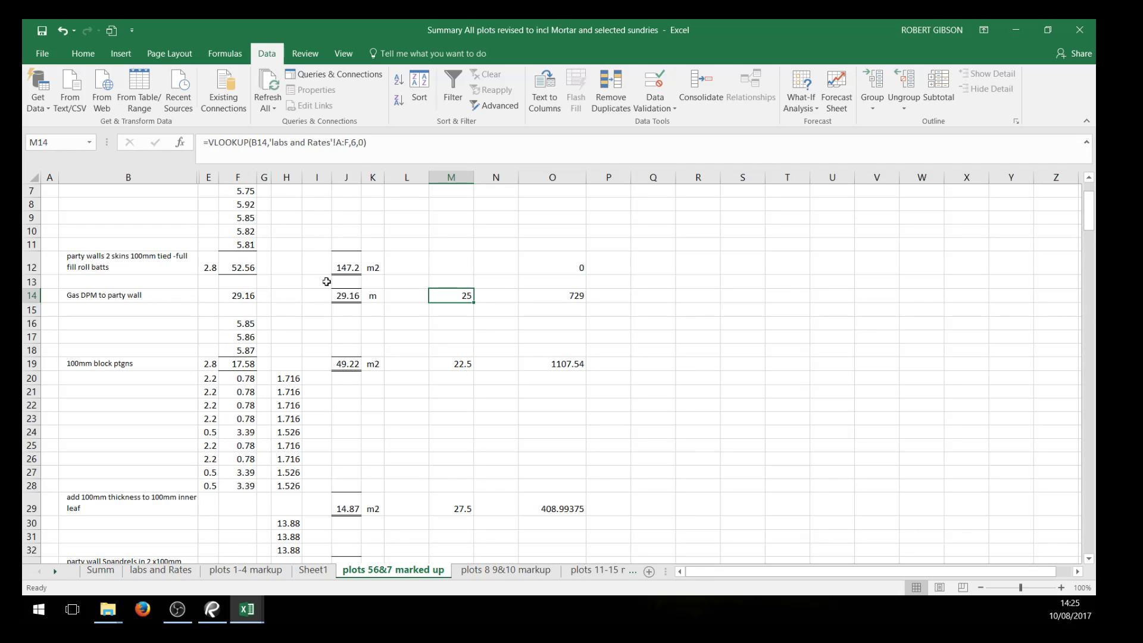
{"action": "left_click", "coordinate": [179, 295]}
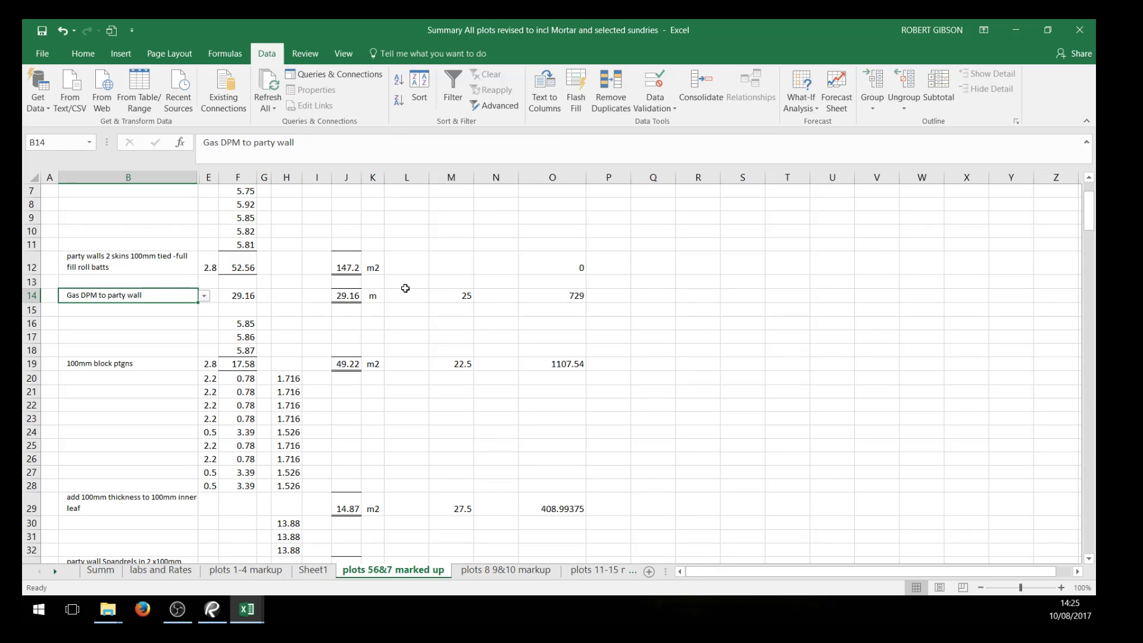
{"action": "left_click", "coordinate": [448, 295]}
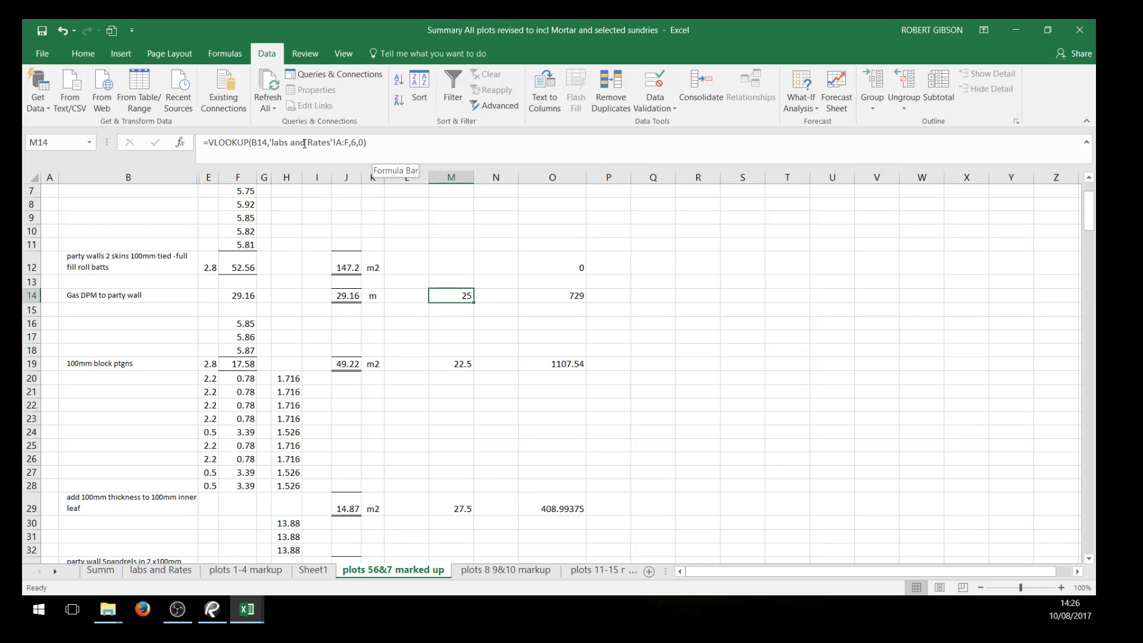
{"action": "left_click", "coordinate": [364, 144]}
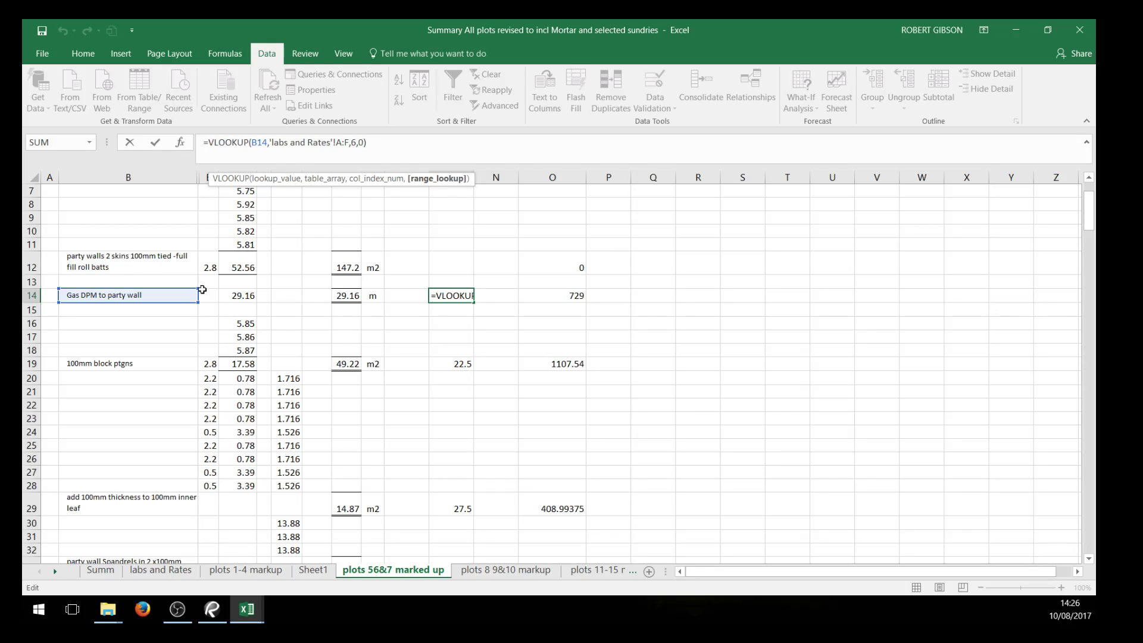
{"action": "left_click", "coordinate": [669, 377]}
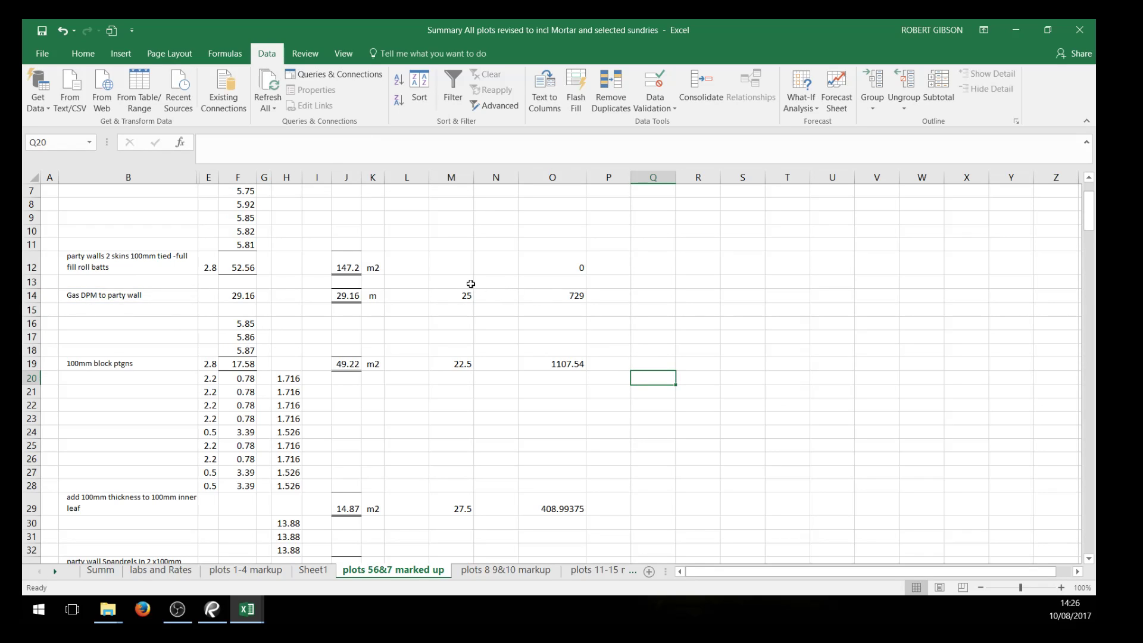
Start a VLOOKUP formula in M12 with the party walls description in B12 as the lookup value
{"action": "left_click", "coordinate": [462, 267]}
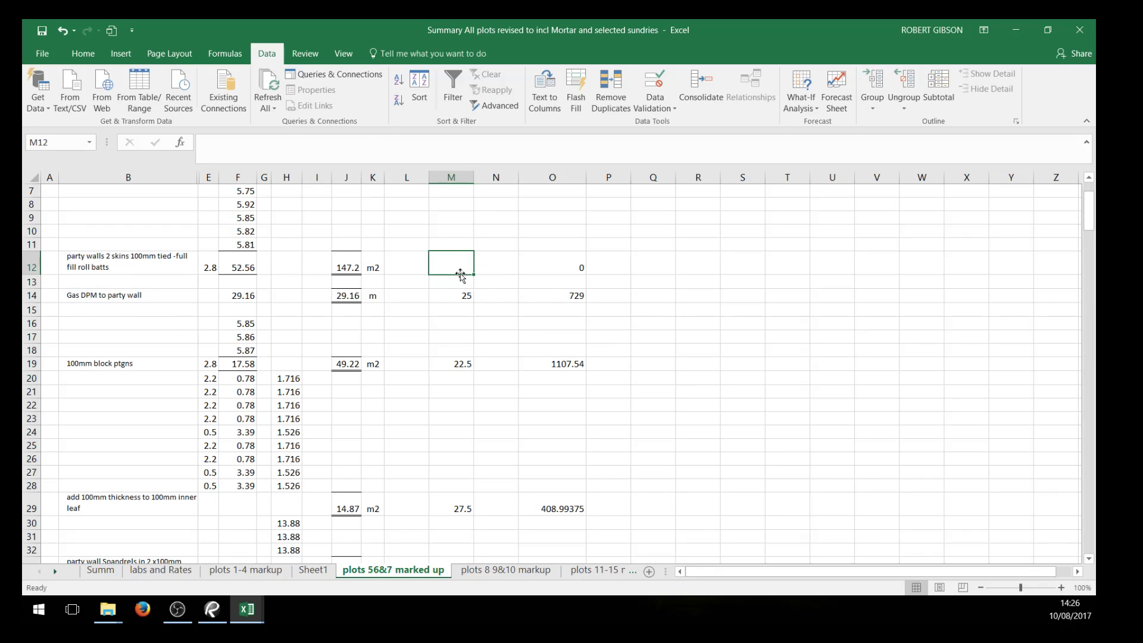
{"action": "type", "text": "=v"}
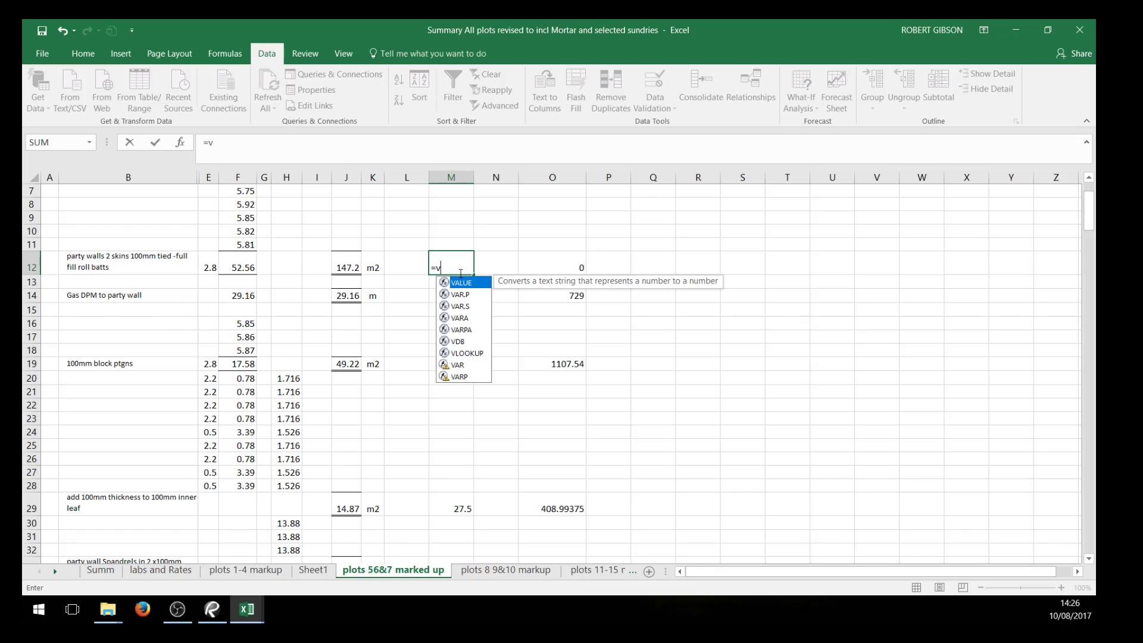
{"action": "type", "text": "lookup"}
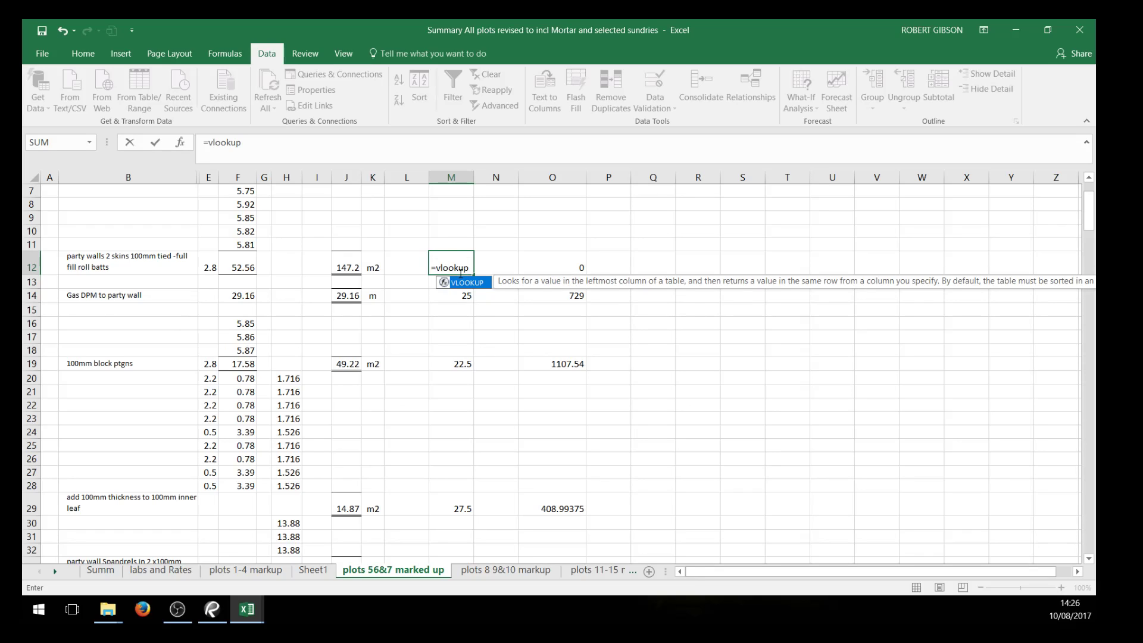
{"action": "type", "text": "("}
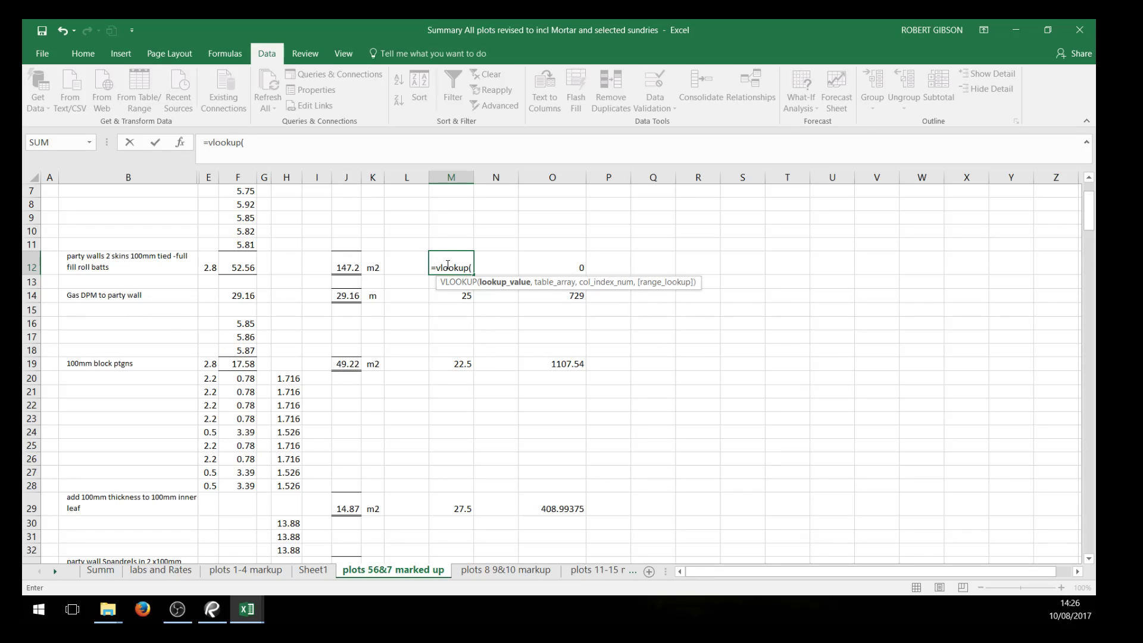
{"action": "left_click", "coordinate": [170, 270]}
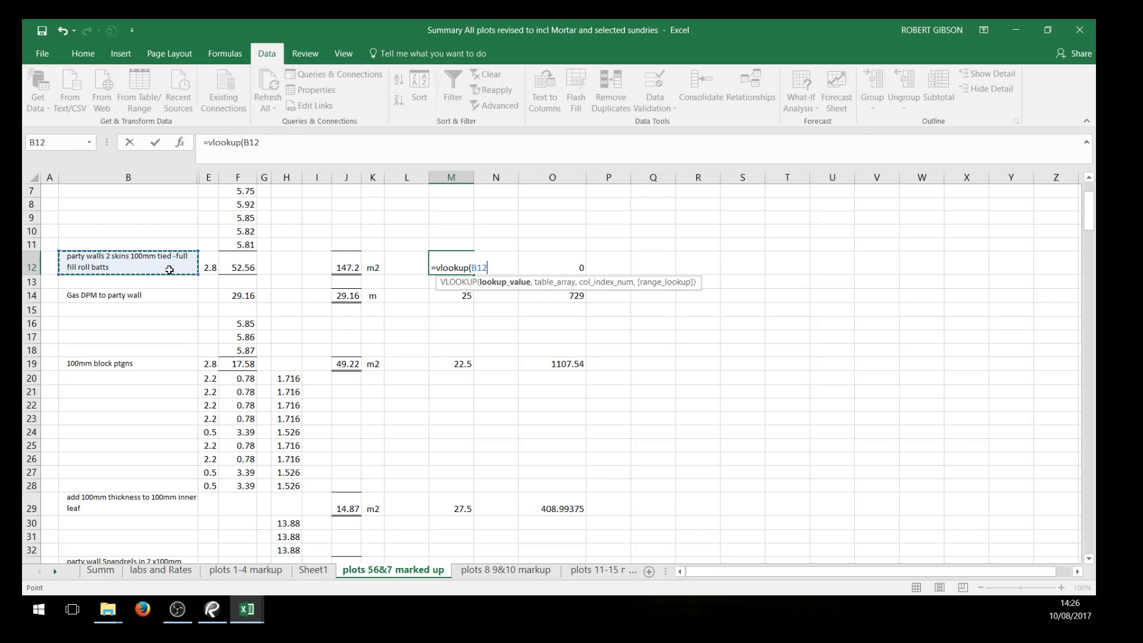
{"action": "type", "text": ","}
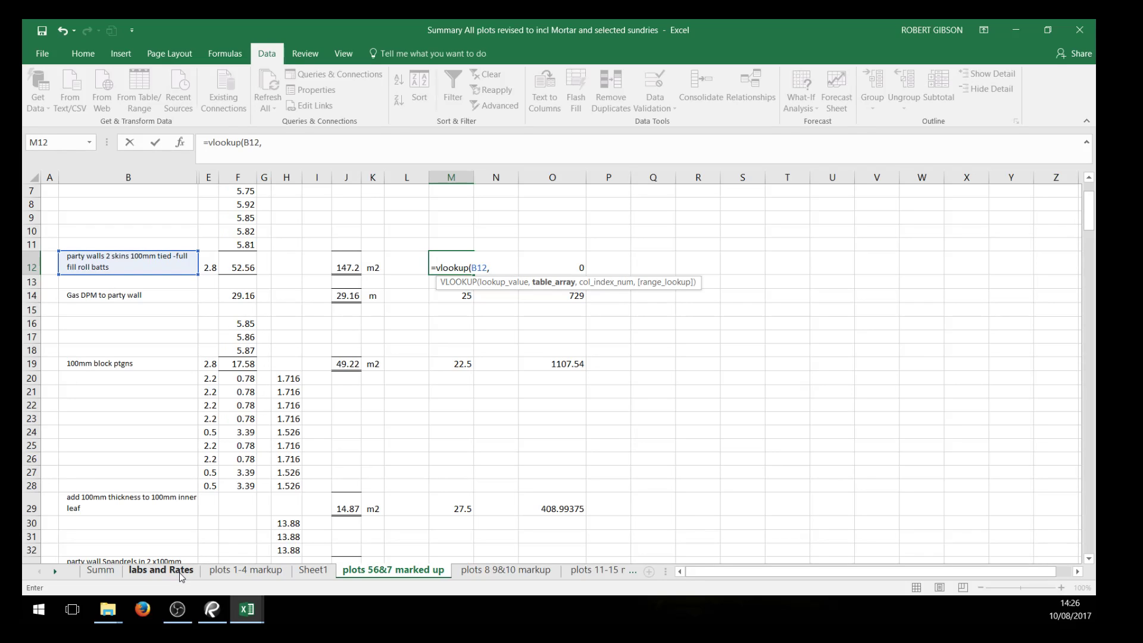
Complete the M12 VLOOKUP with columns A:F of the labs and Rates sheet, column index 6 and range lookup 0
{"action": "left_click", "coordinate": [161, 569]}
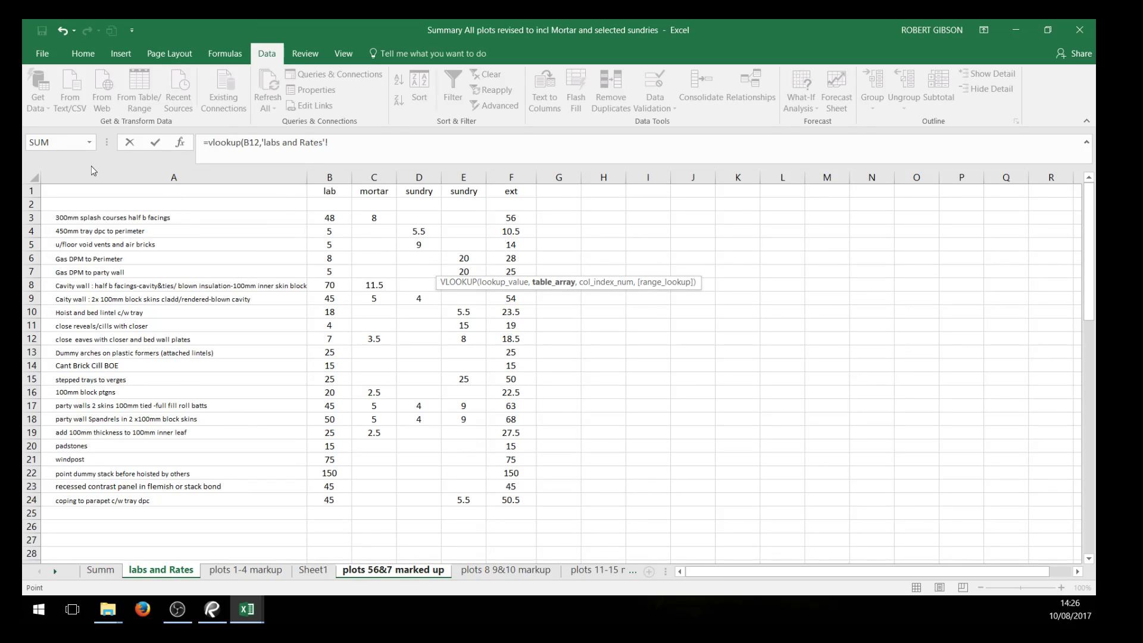
{"action": "left_click_drag", "start_coordinate": [90, 177], "coordinate": [528, 192]}
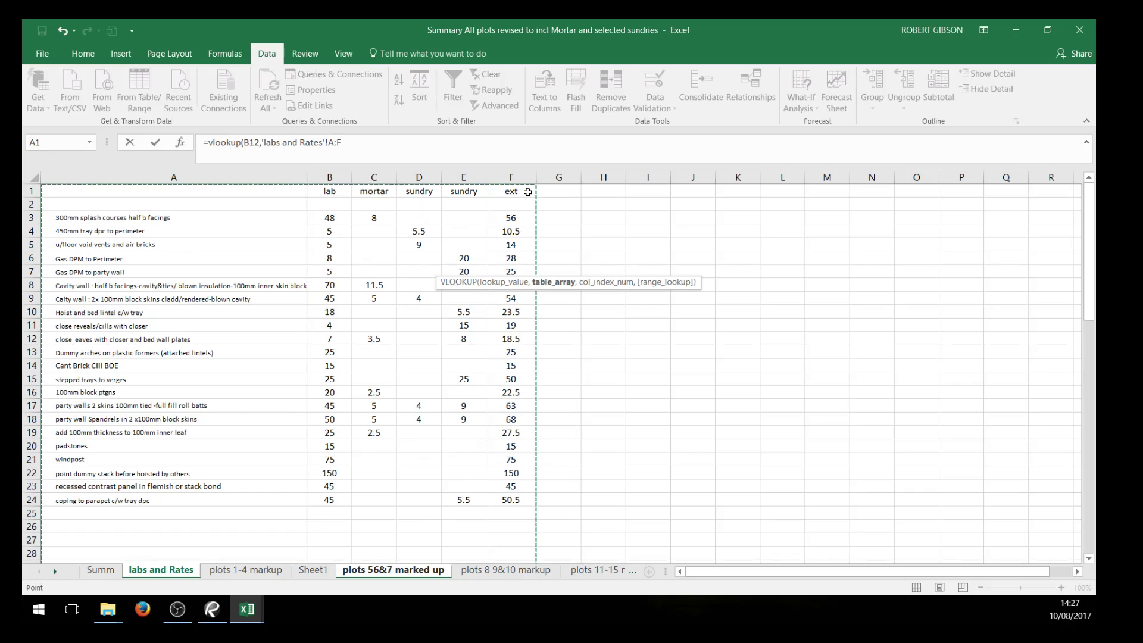
{"action": "type", "text": ","}
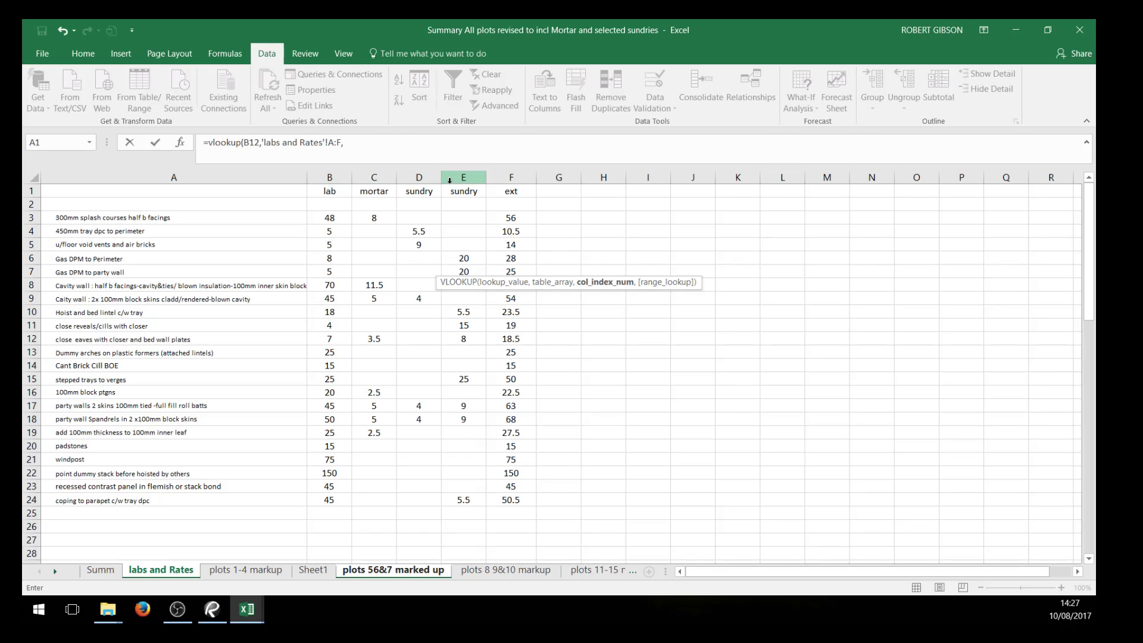
{"action": "left_click", "coordinate": [352, 140]}
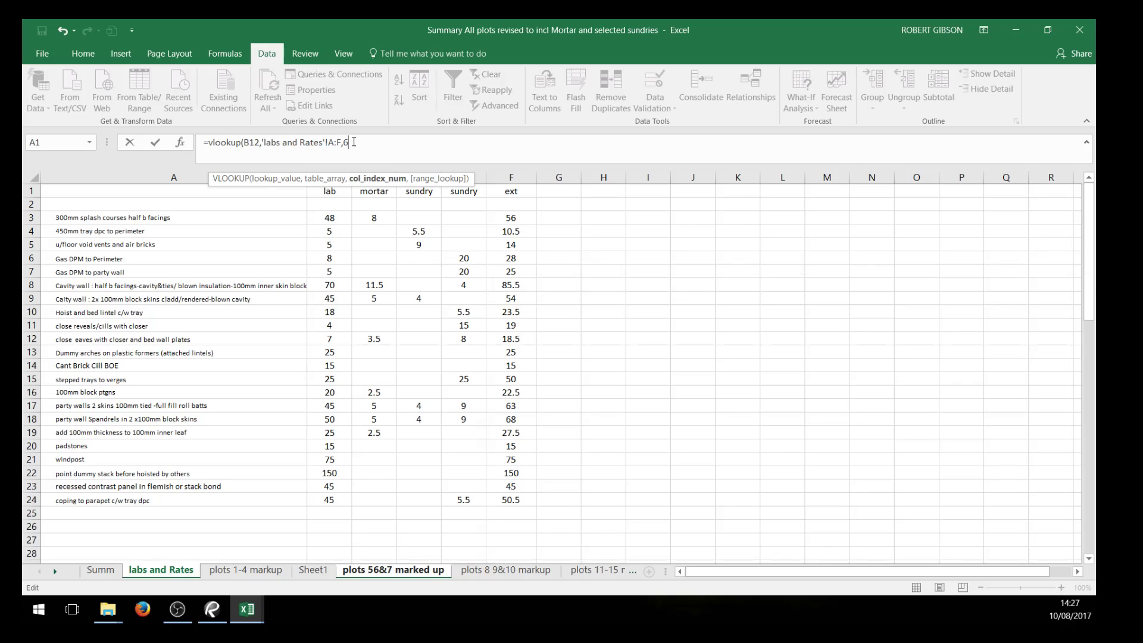
{"action": "type", "text": ",0"}
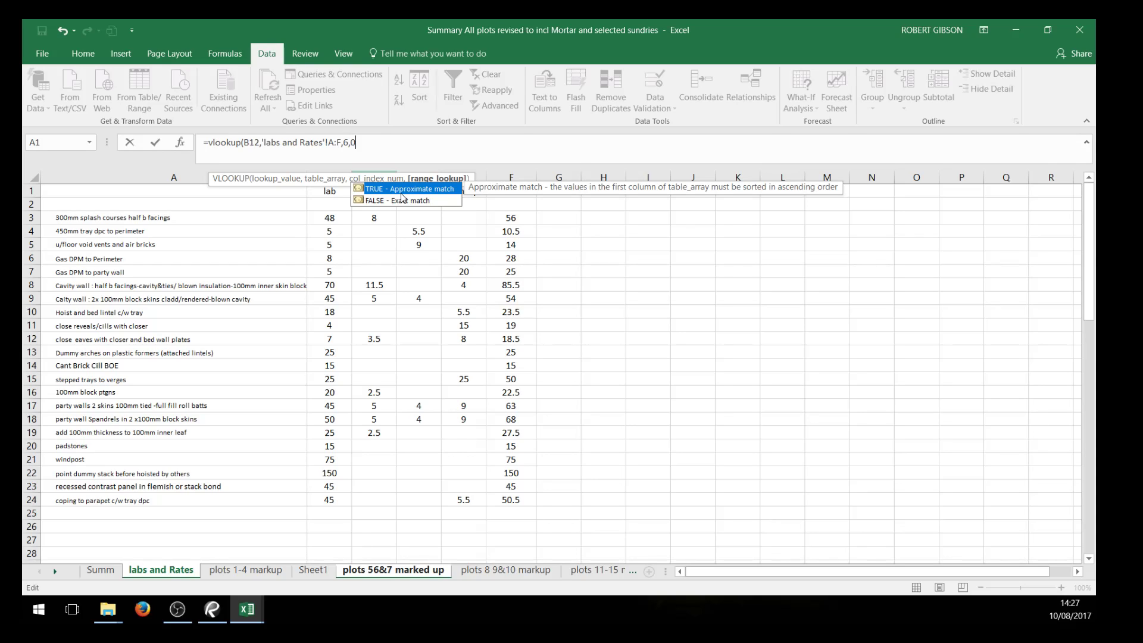
{"action": "type", "text": ")"}
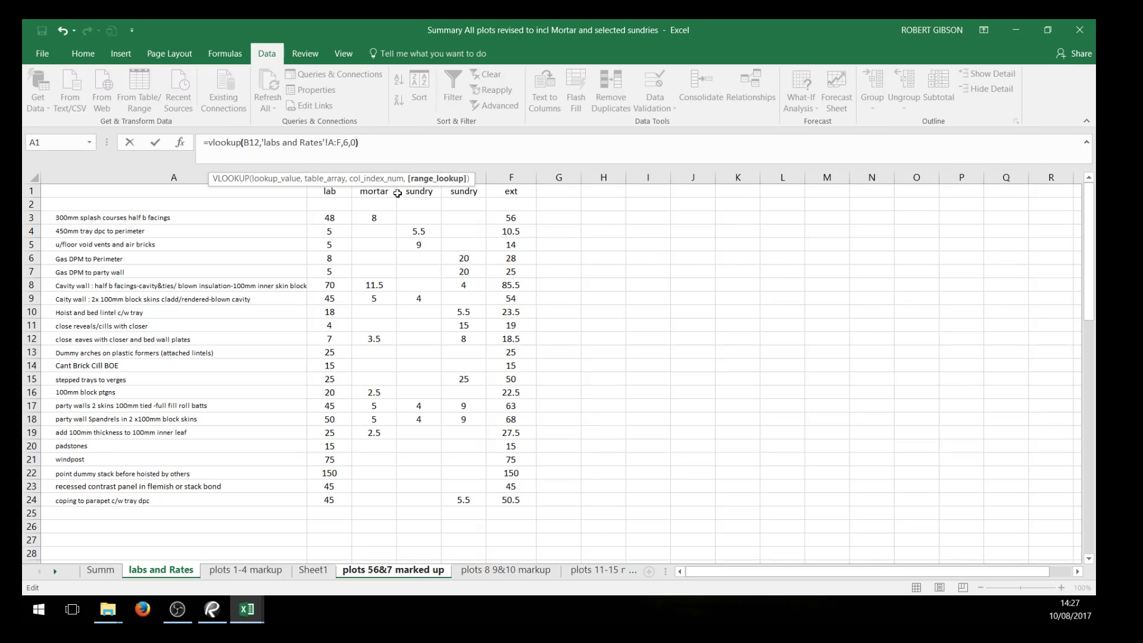
{"action": "key", "text": "Return"}
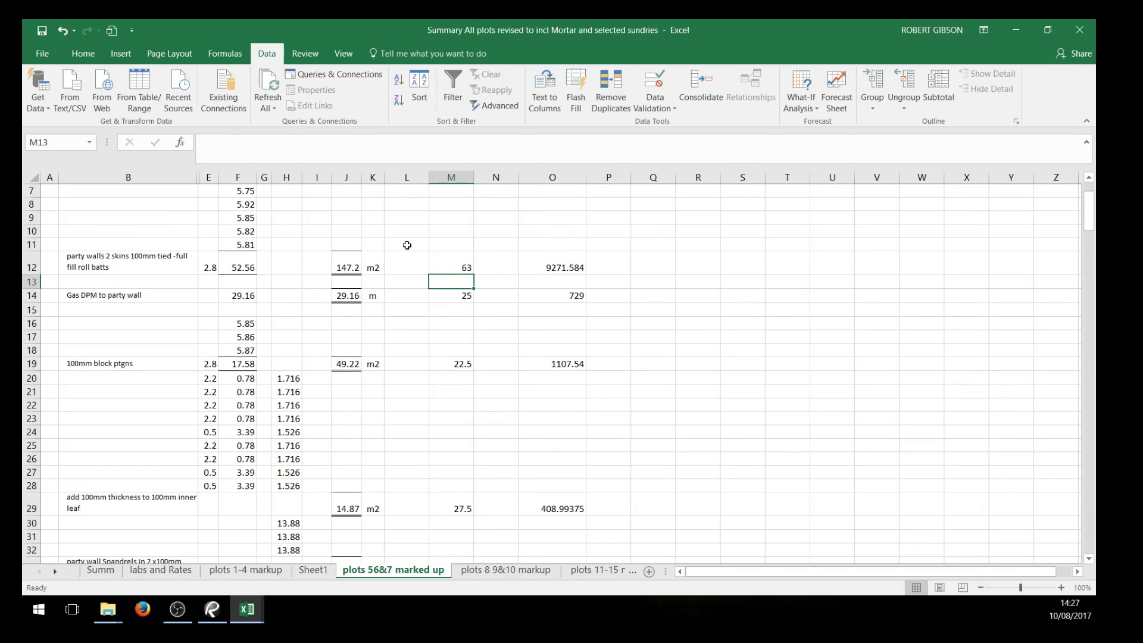
{"action": "left_click", "coordinate": [466, 265]}
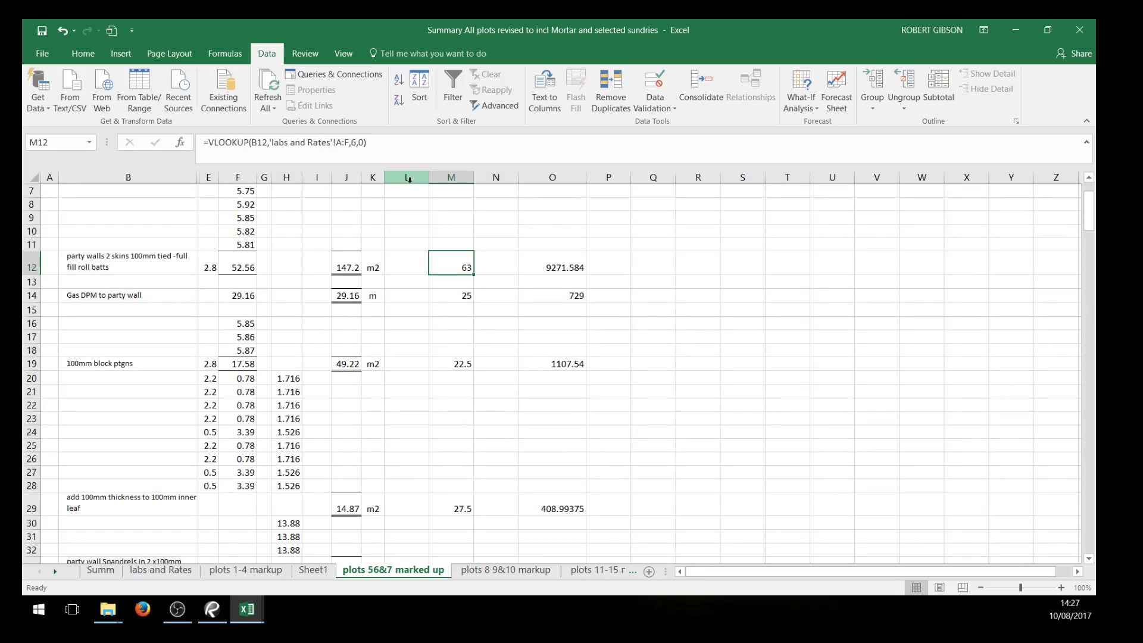
{"action": "left_click", "coordinate": [750, 335]}
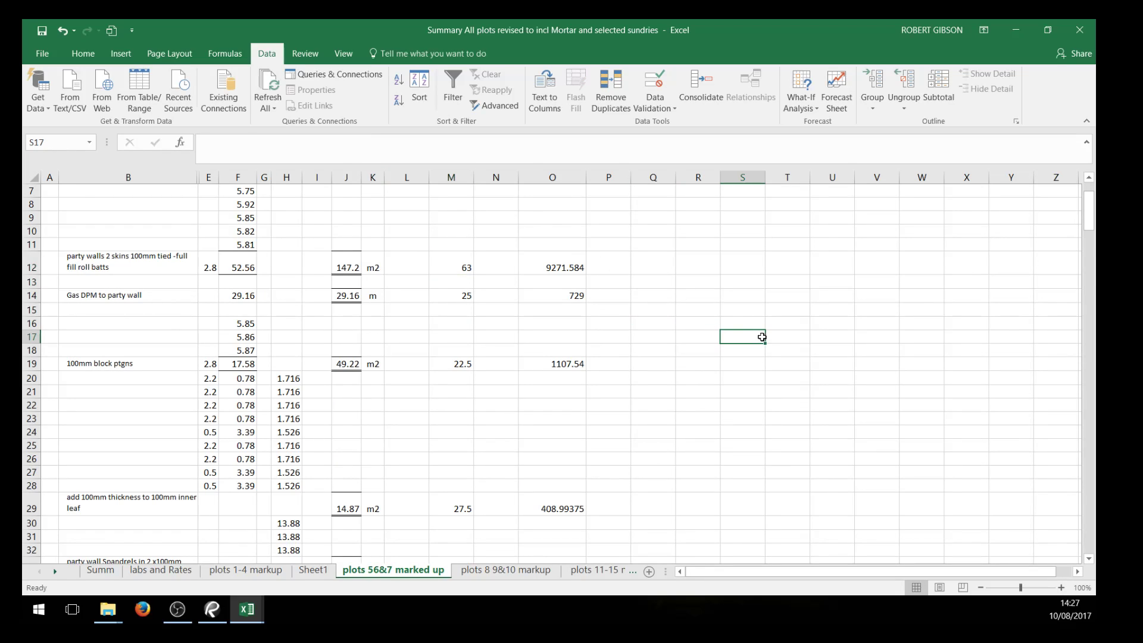
Replace the party walls total in O12 with a SUM formula multiplying the rate in M12 by the quantity in J12
{"action": "left_click", "coordinate": [579, 266]}
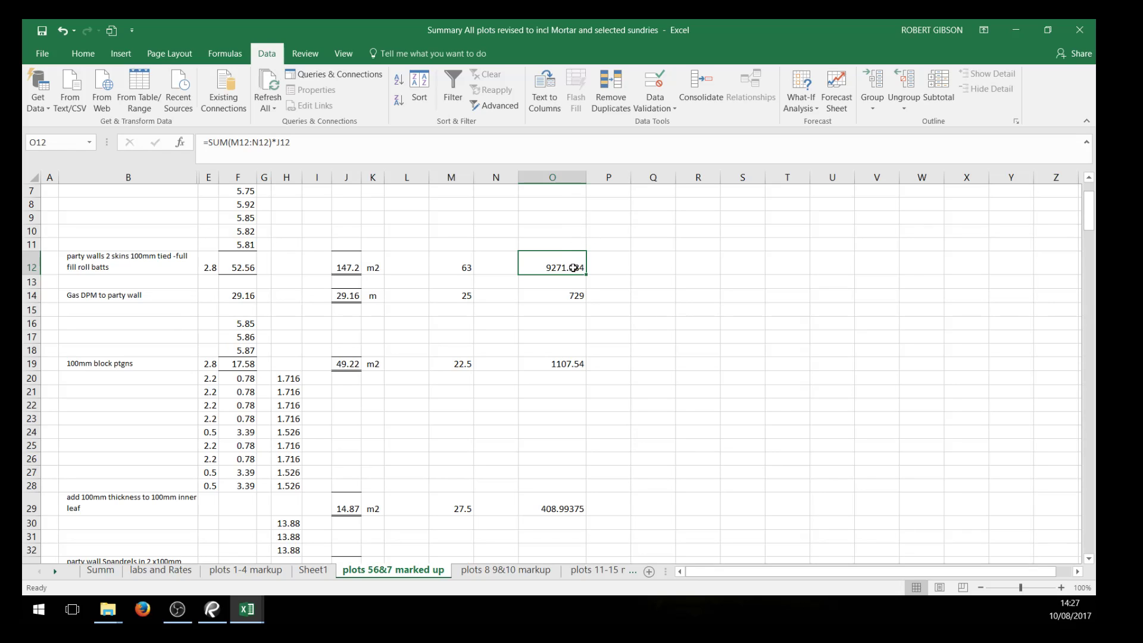
{"action": "type", "text": "=sum("}
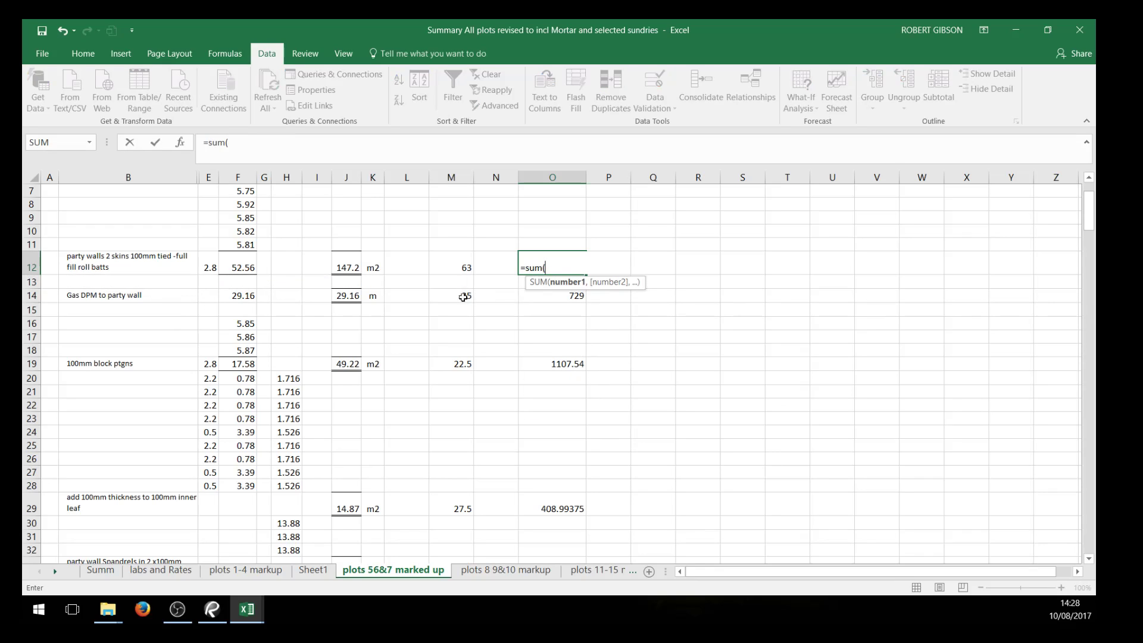
{"action": "left_click", "coordinate": [453, 269]}
{"action": "type", "text": "*"}
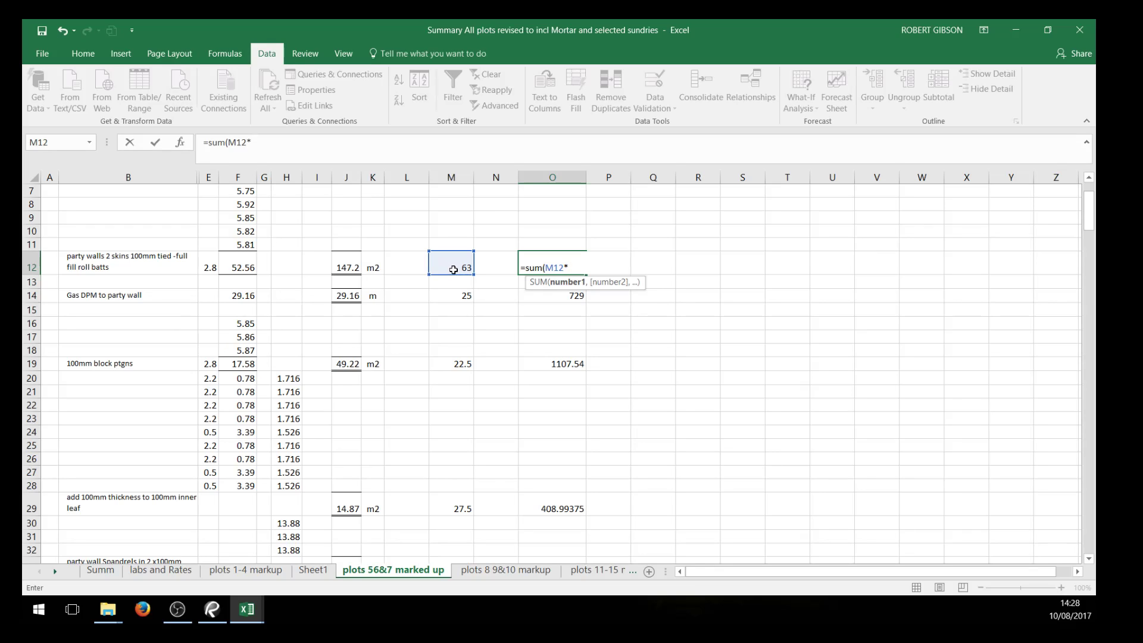
{"action": "left_click", "coordinate": [349, 269]}
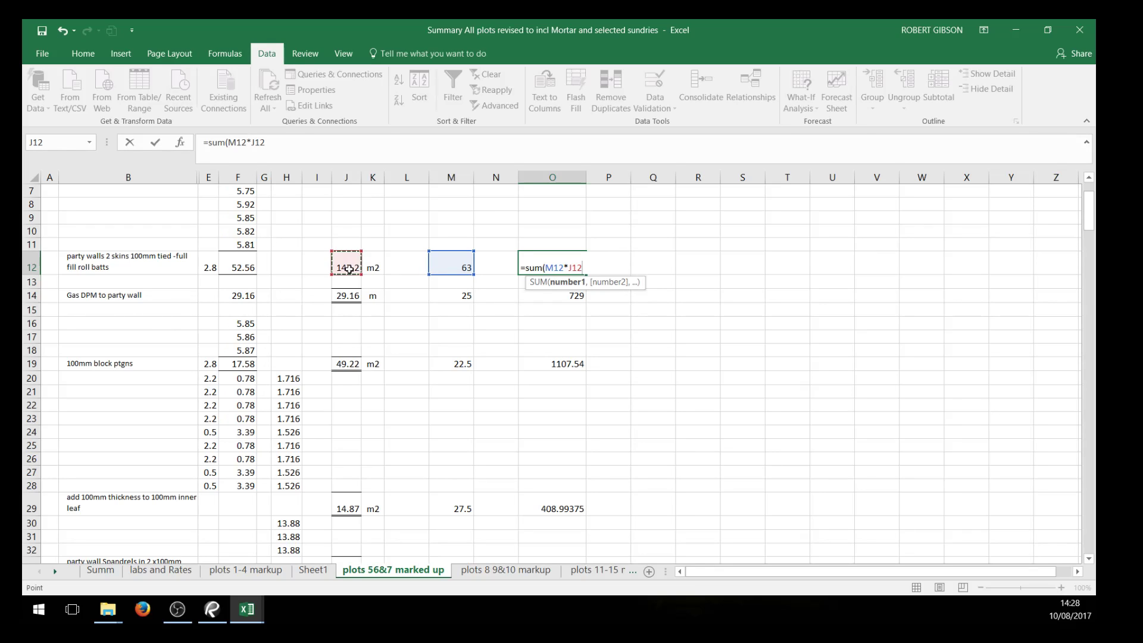
{"action": "key", "text": "Return"}
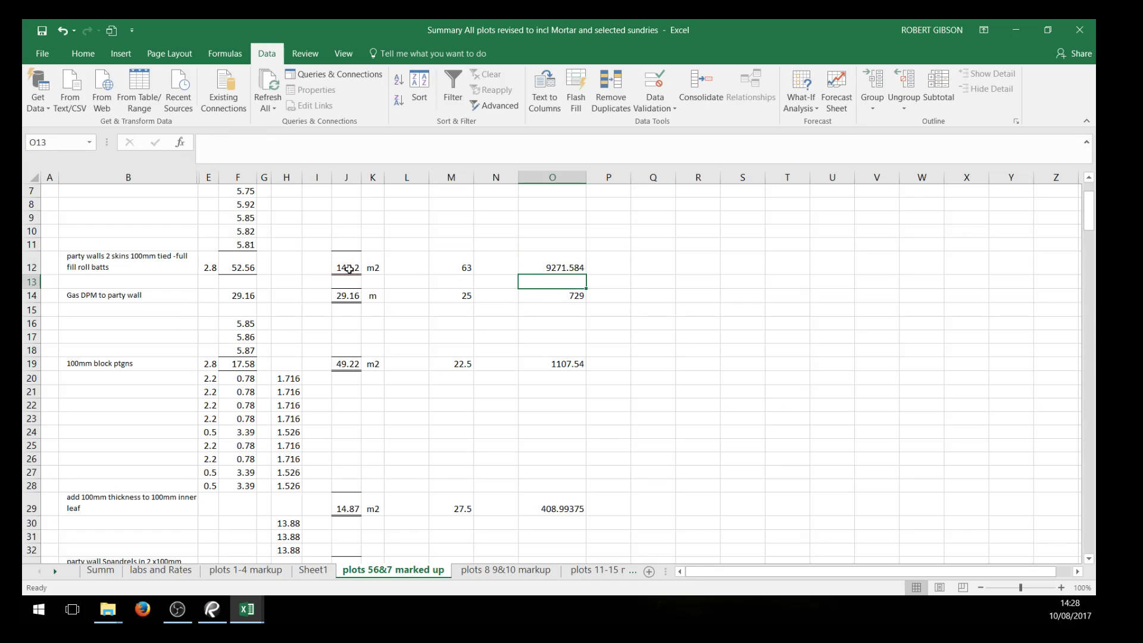
{"action": "left_click", "coordinate": [652, 360]}
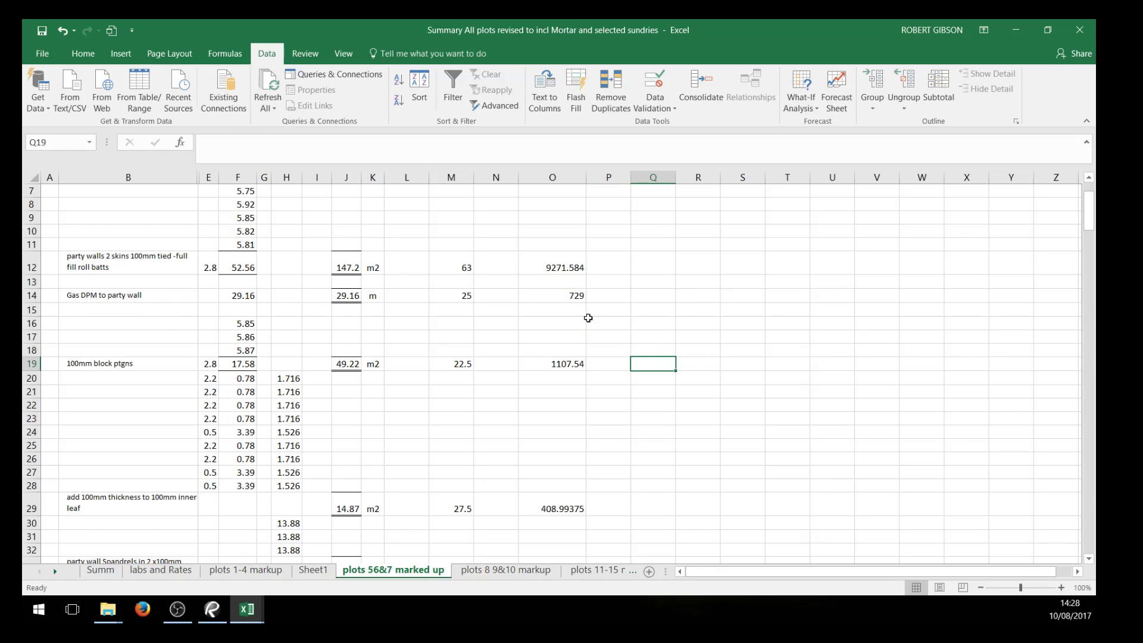
Examine the rate cells M12:N12 and compare the total formulas in O12 and O14
{"action": "left_click_drag", "start_coordinate": [455, 260], "coordinate": [528, 269]}
{"action": "left_click", "coordinate": [638, 306]}
{"action": "left_click", "coordinate": [505, 266]}
{"action": "left_click", "coordinate": [749, 308]}
{"action": "left_click", "coordinate": [581, 265]}
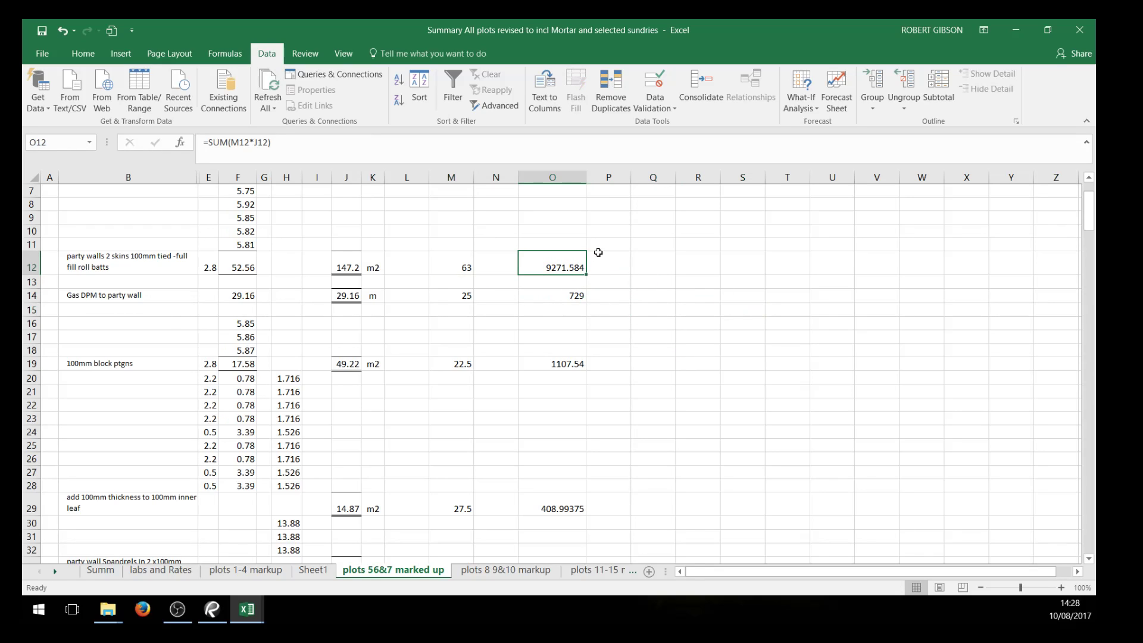
{"action": "left_click", "coordinate": [573, 296]}
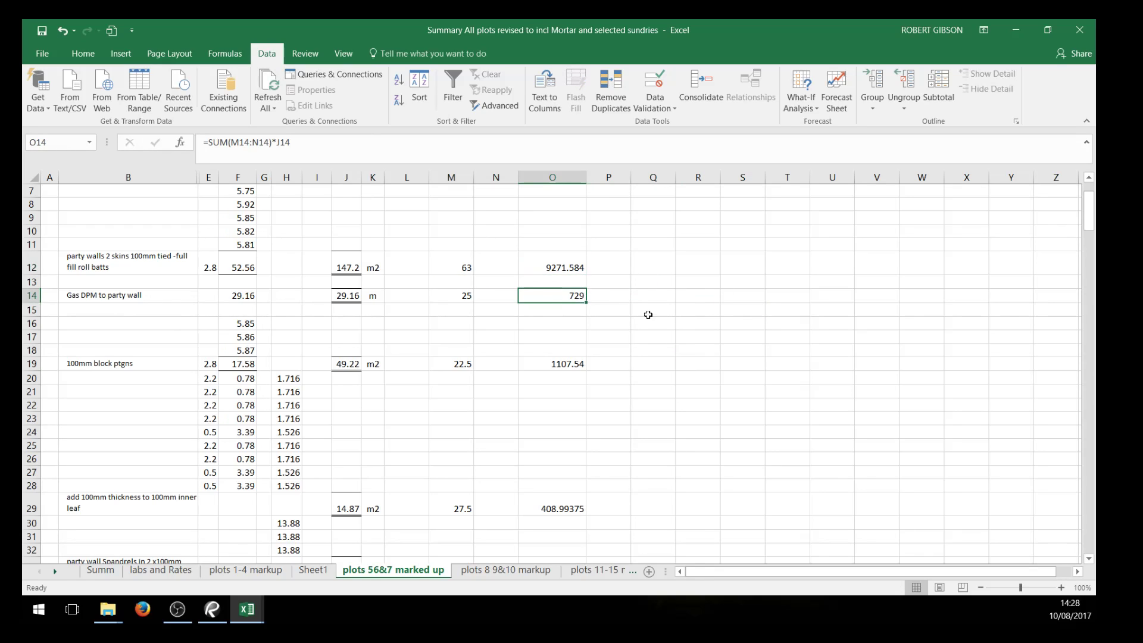
{"action": "left_click", "coordinate": [687, 363]}
Replace the formula in O12 with the sum of M12:N12 multiplied by the quantity in J12
{"action": "left_click", "coordinate": [572, 269]}
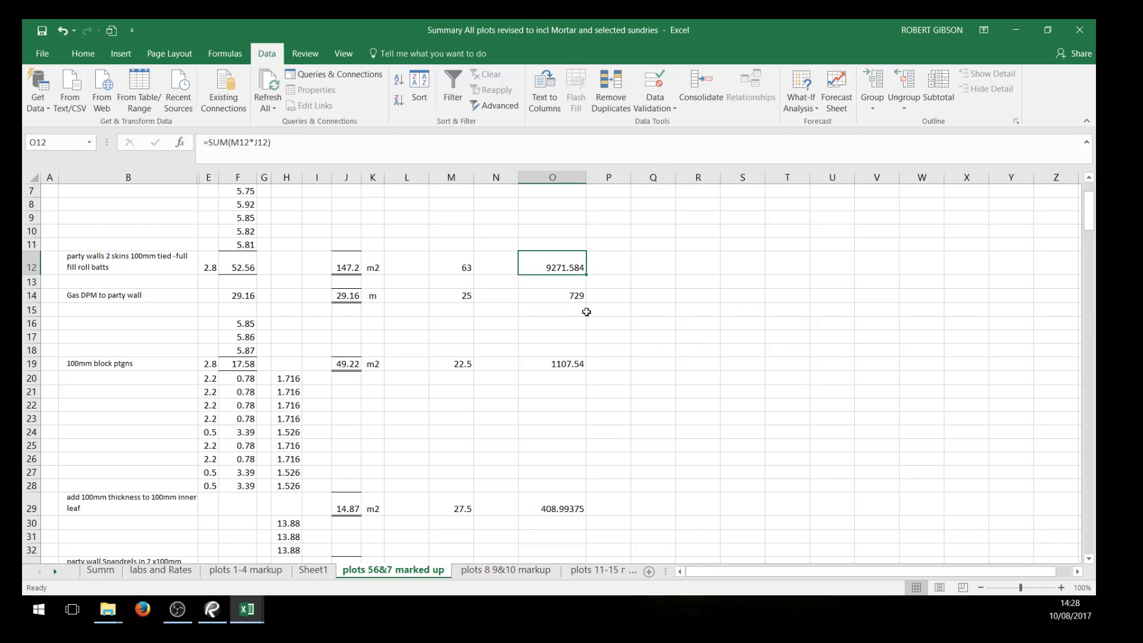
{"action": "type", "text": "=sum("}
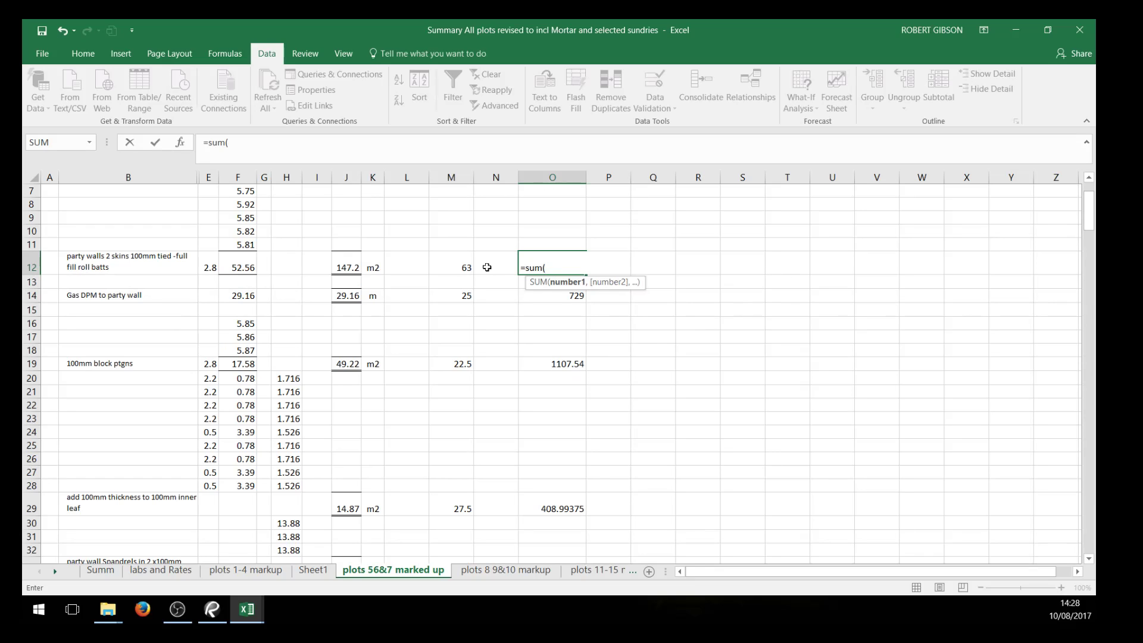
{"action": "left_click", "coordinate": [472, 266]}
{"action": "left_click_drag", "start_coordinate": [472, 266], "coordinate": [521, 280]}
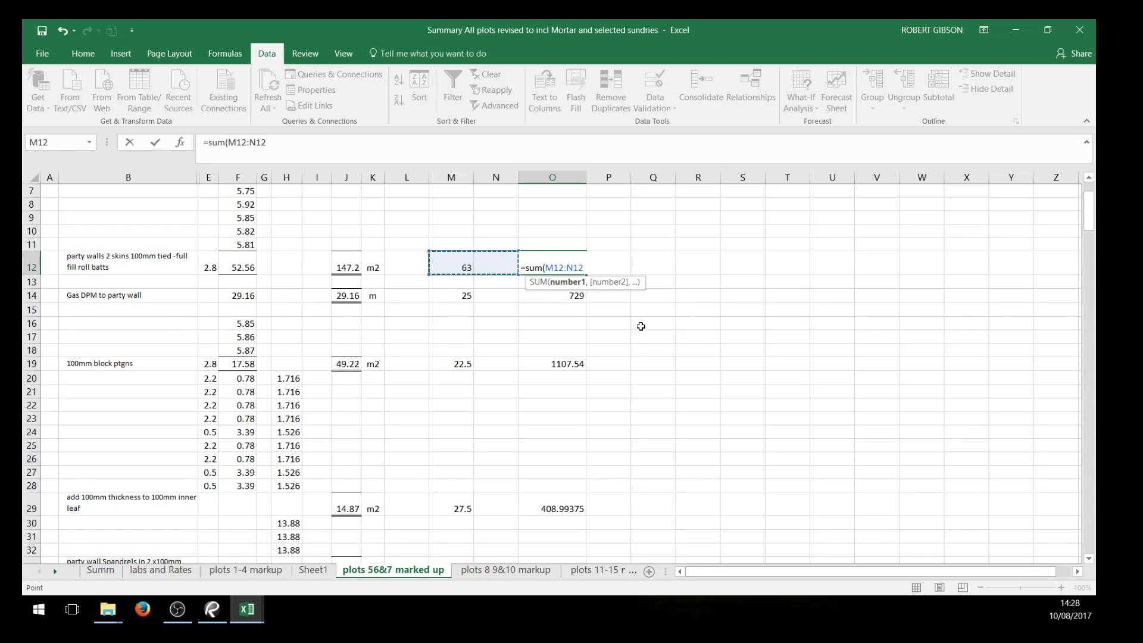
{"action": "type", "text": ")*"}
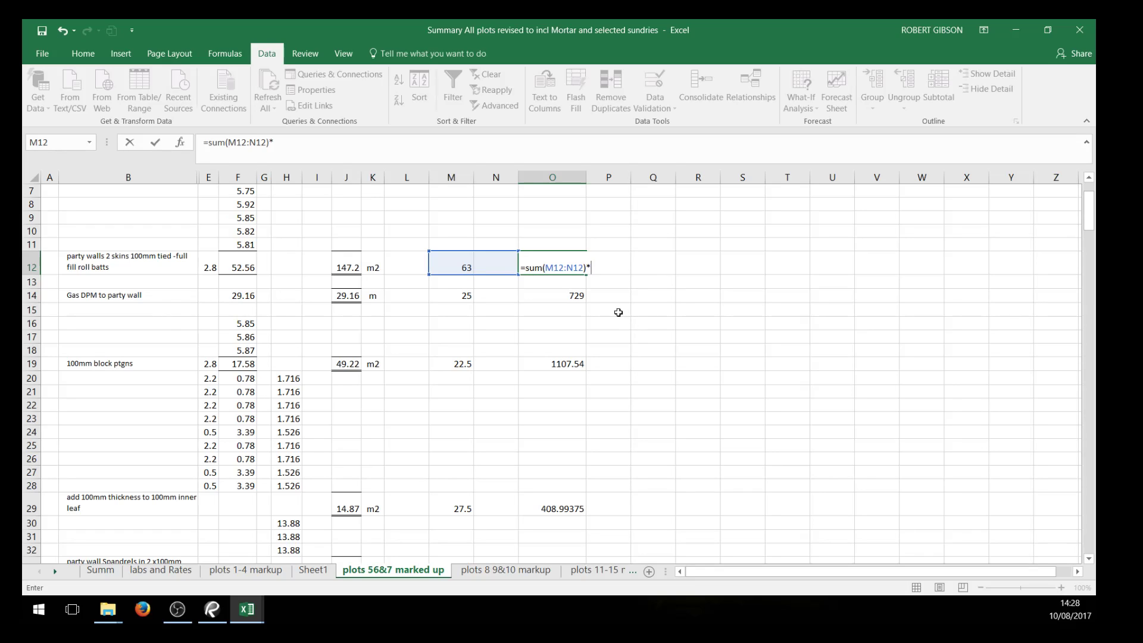
{"action": "left_click", "coordinate": [344, 268]}
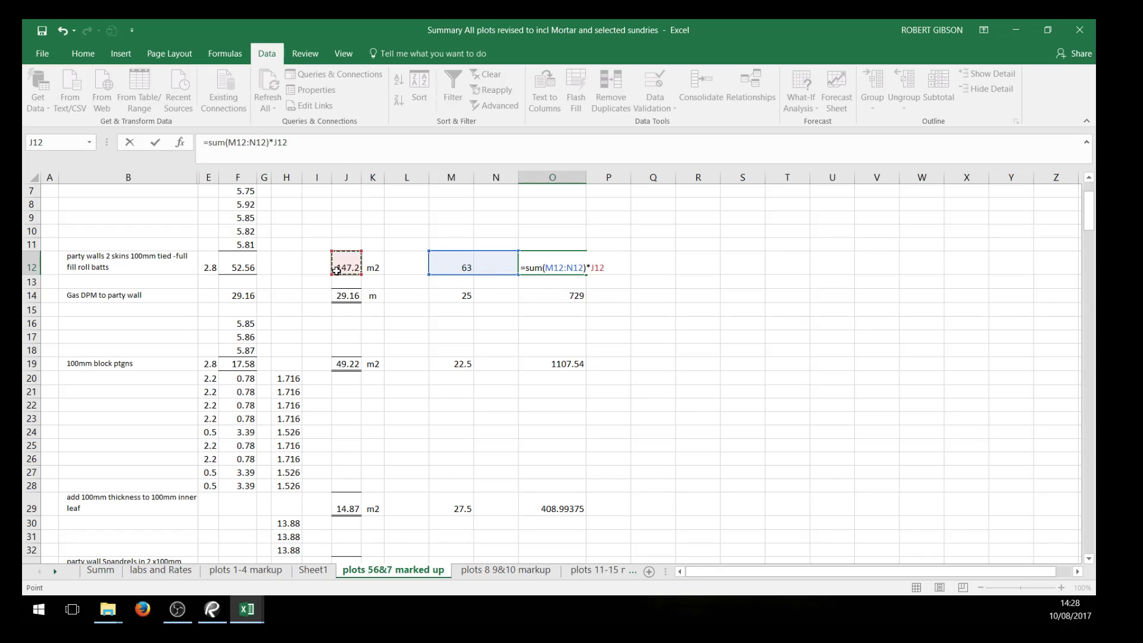
{"action": "key", "text": "Return"}
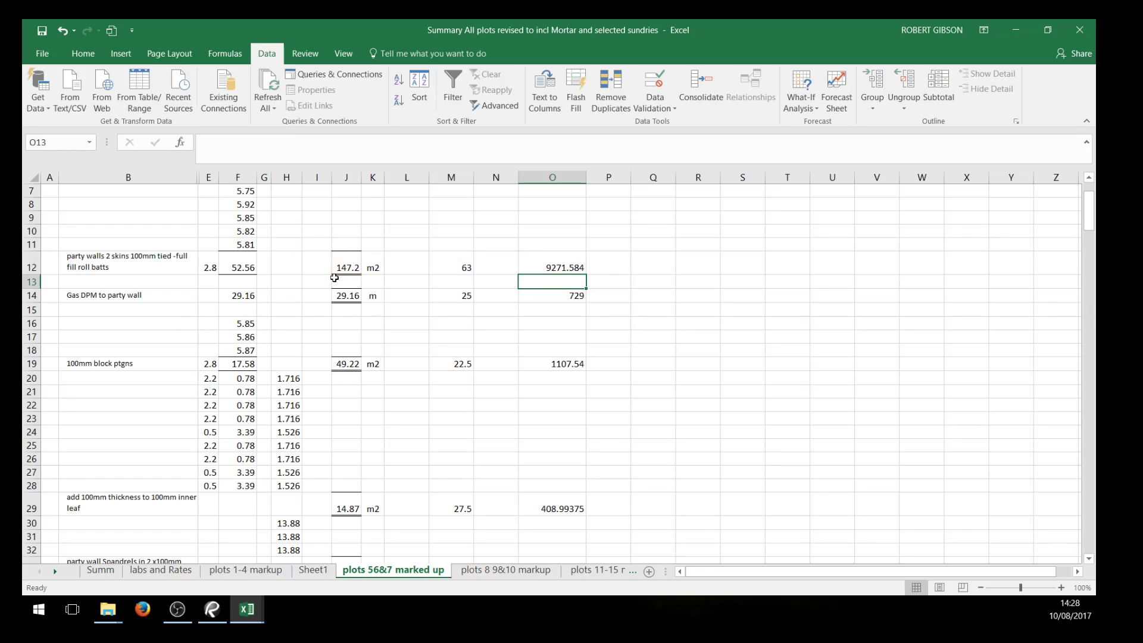
Review the lookup formula in M12, the ext formula in F3 of the labs and Rates sheet, and the total formula in O12
{"action": "left_click", "coordinate": [452, 267]}
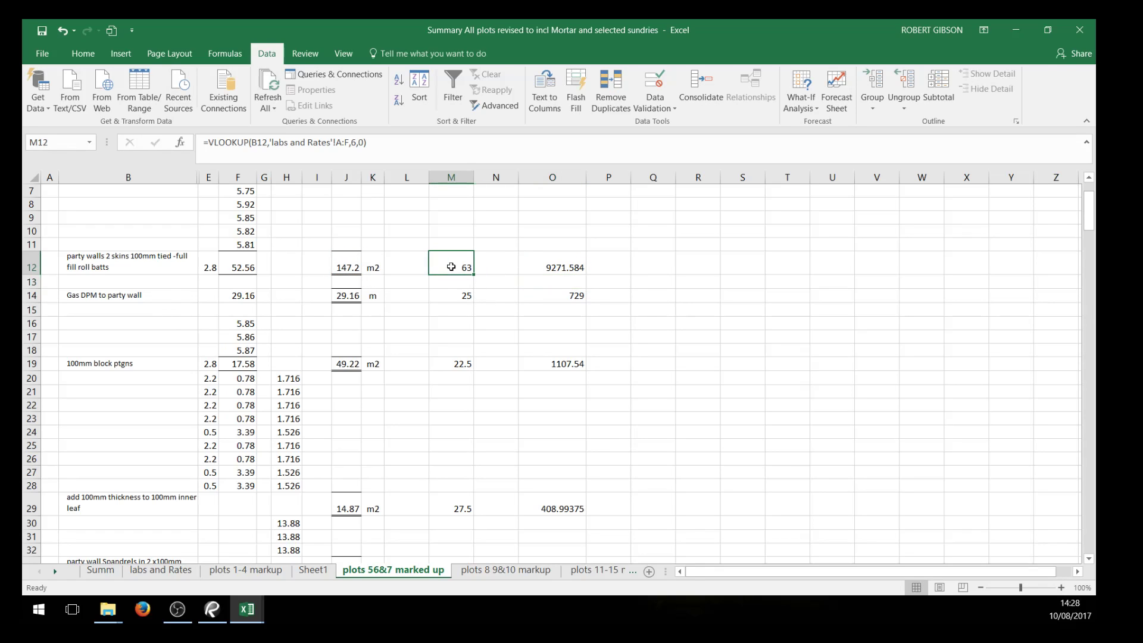
{"action": "left_click", "coordinate": [157, 570]}
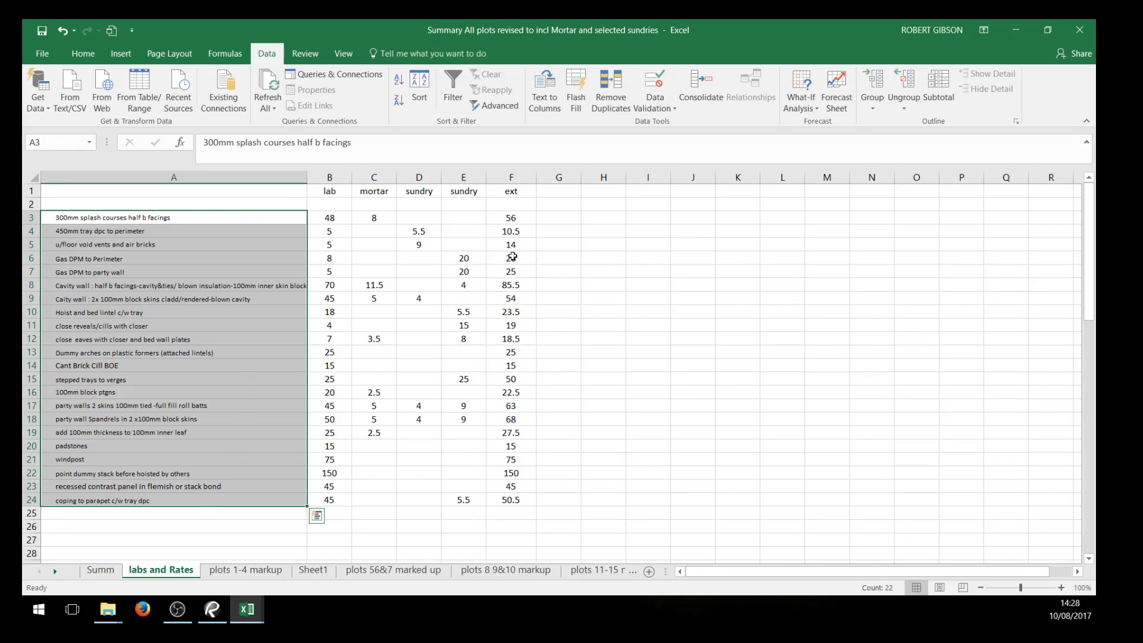
{"action": "left_click", "coordinate": [523, 212]}
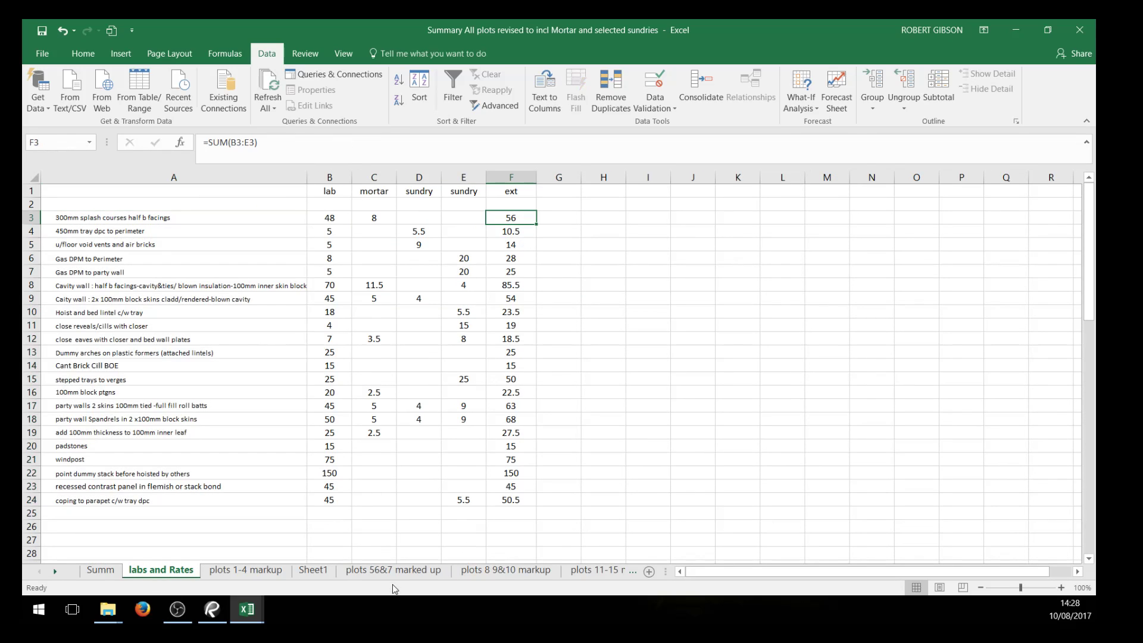
{"action": "left_click", "coordinate": [393, 570]}
{"action": "scroll", "coordinate": [689, 428], "scroll_direction": "up", "scroll_amount": 2}
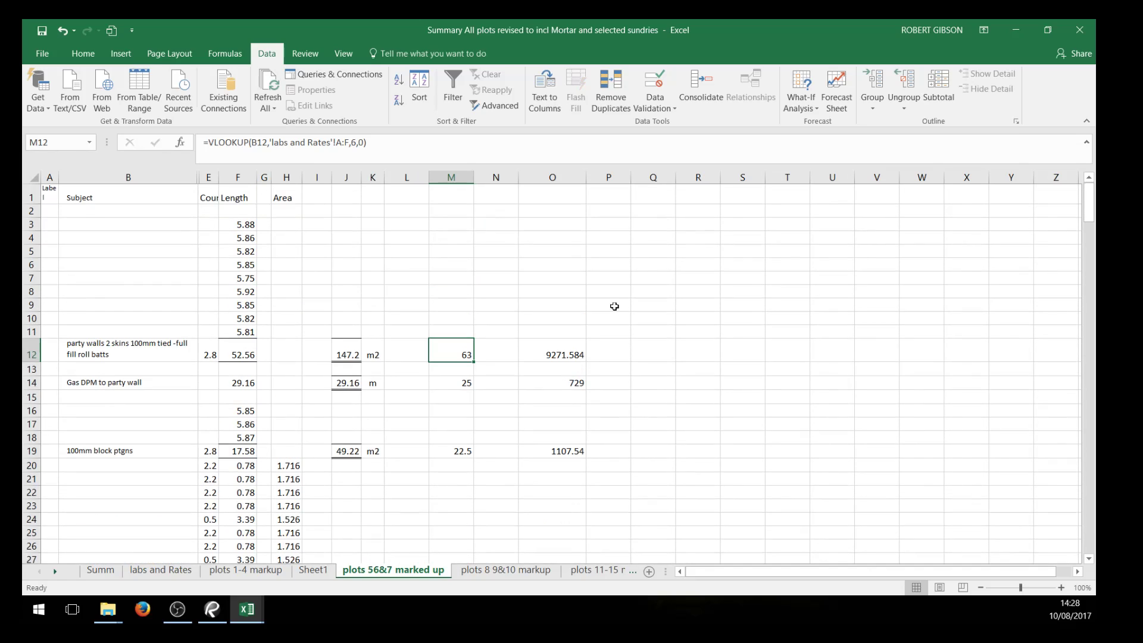
{"action": "left_click", "coordinate": [554, 355]}
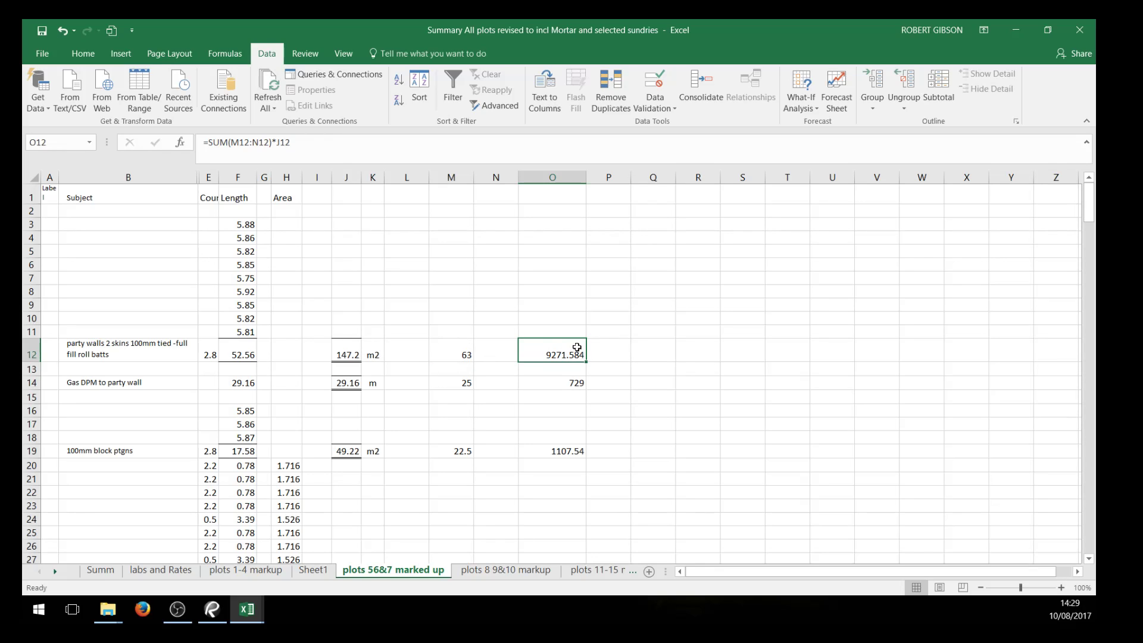
{"action": "left_click", "coordinate": [725, 397]}
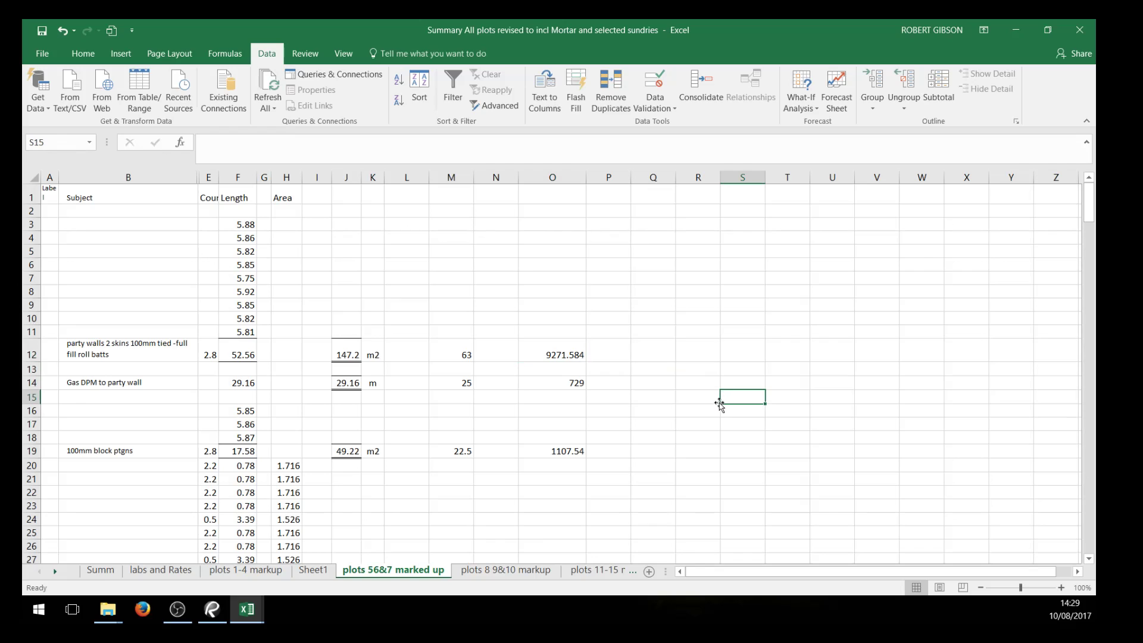
Review the description cells B12, B14, B19 and B29 on the plots 56&7 marked up sheet
{"action": "scroll", "coordinate": [720, 404], "scroll_direction": "down", "scroll_amount": 1}
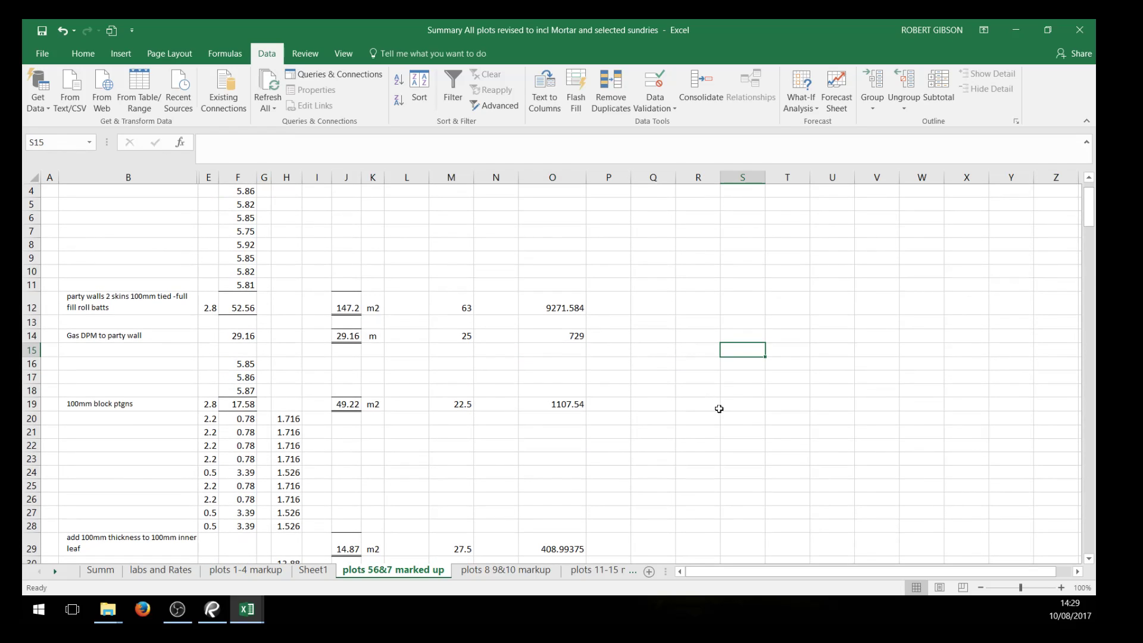
{"action": "left_click", "coordinate": [97, 305]}
{"action": "left_click", "coordinate": [99, 336]}
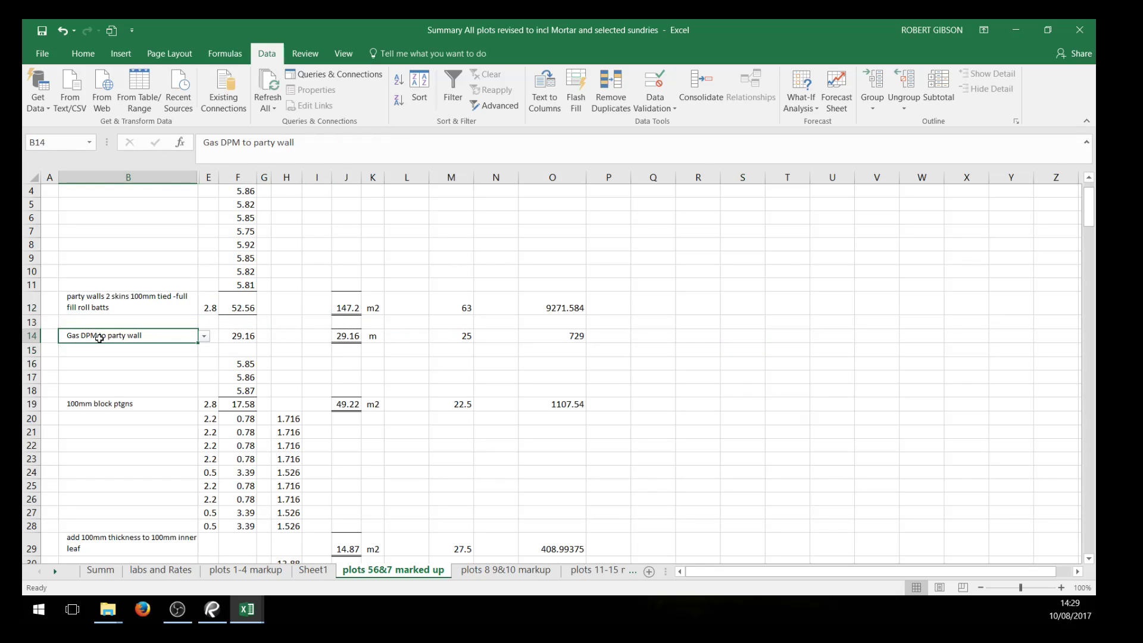
{"action": "left_click", "coordinate": [110, 405]}
{"action": "left_click", "coordinate": [122, 547]}
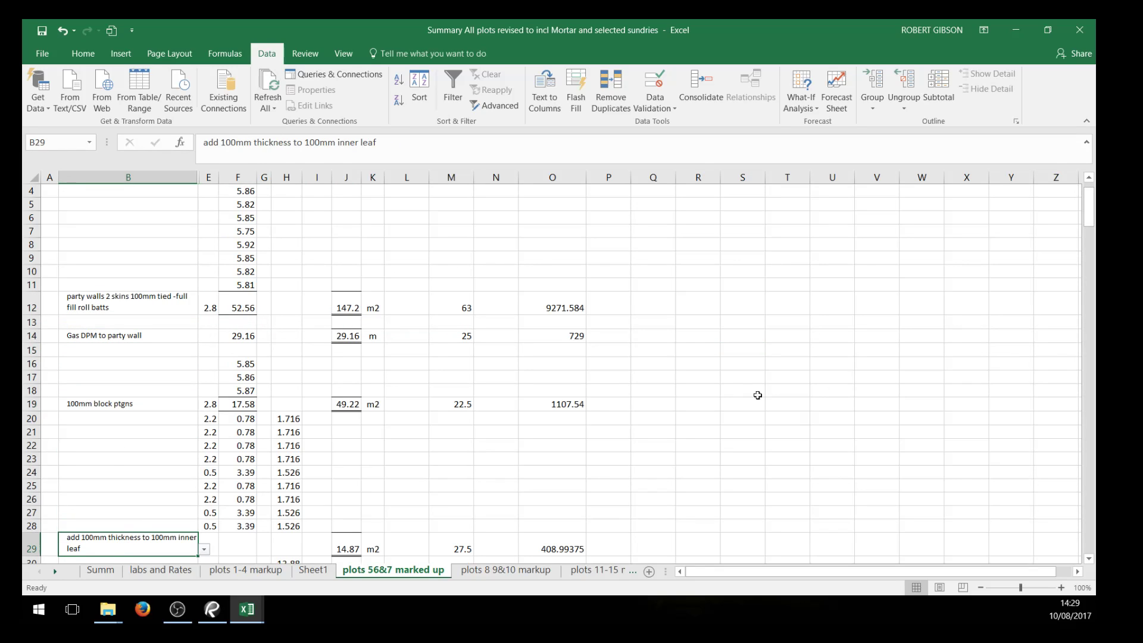
{"action": "left_click", "coordinate": [902, 428]}
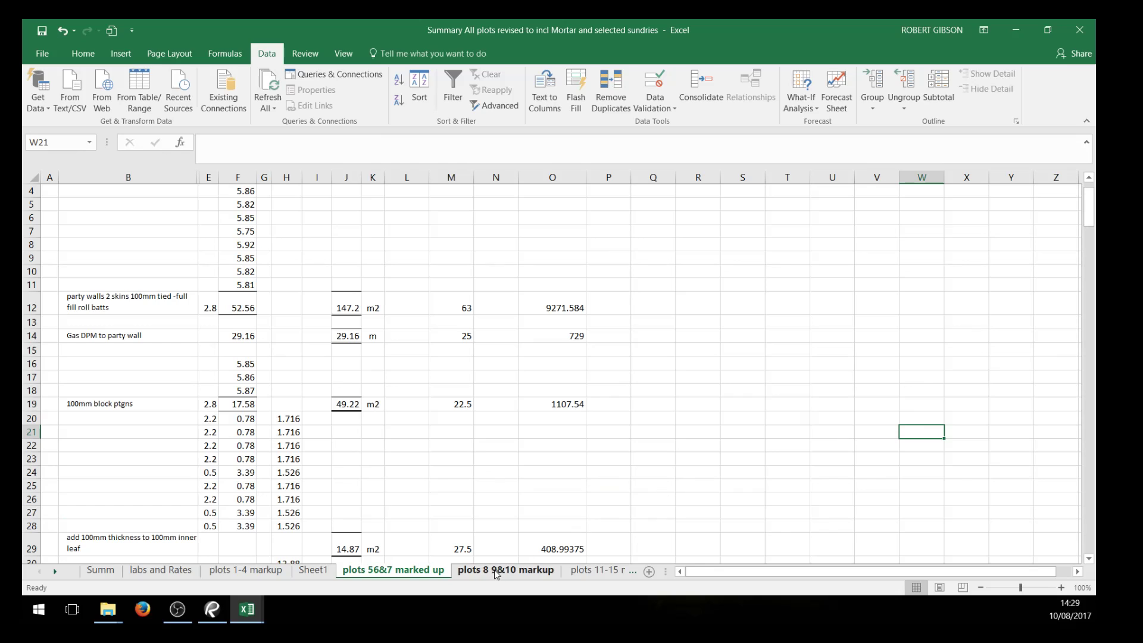
Examine the list of standard descriptions available in B207 on the plots 8 9&10 markup sheet
{"action": "left_click", "coordinate": [498, 571]}
{"action": "left_click", "coordinate": [181, 536]}
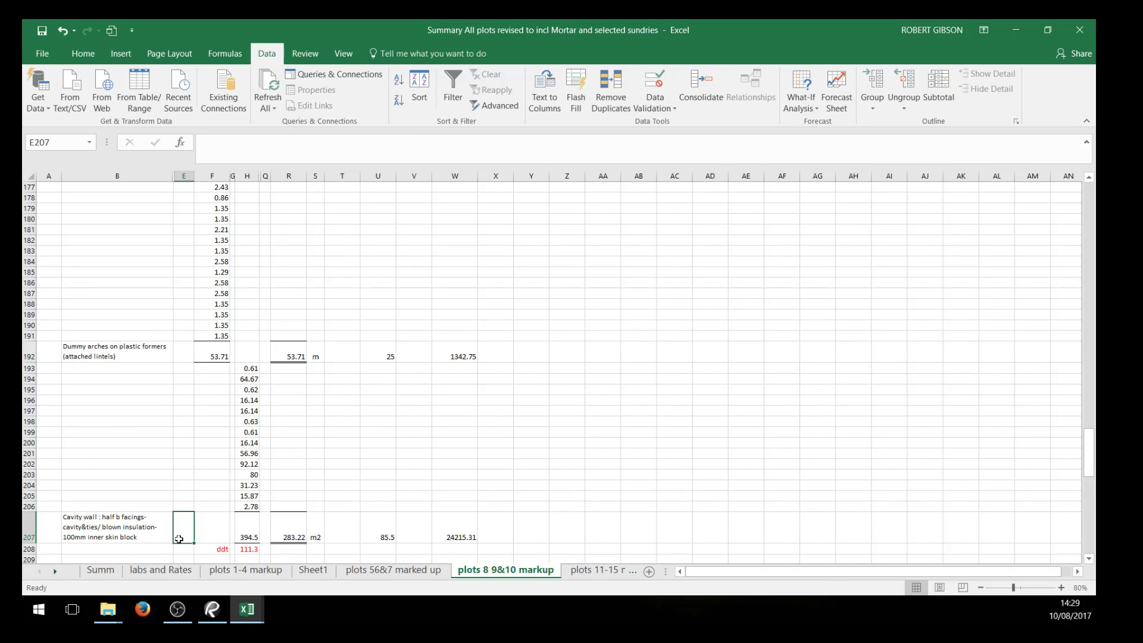
{"action": "left_click", "coordinate": [167, 539]}
{"action": "left_click", "coordinate": [178, 537]}
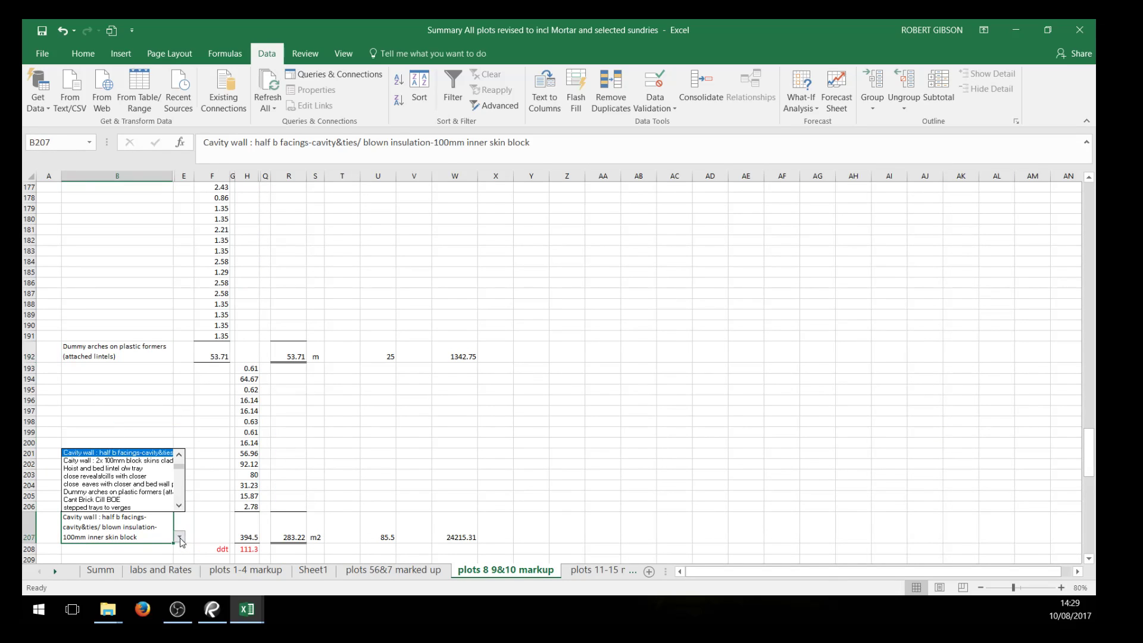
{"action": "key", "text": "Escape"}
Copy the rate and total formulas in M12:O12 of the plots 56&7 marked up sheet to rows 14, 19, 29, 33, 58 and 98
{"action": "left_click", "coordinate": [384, 571]}
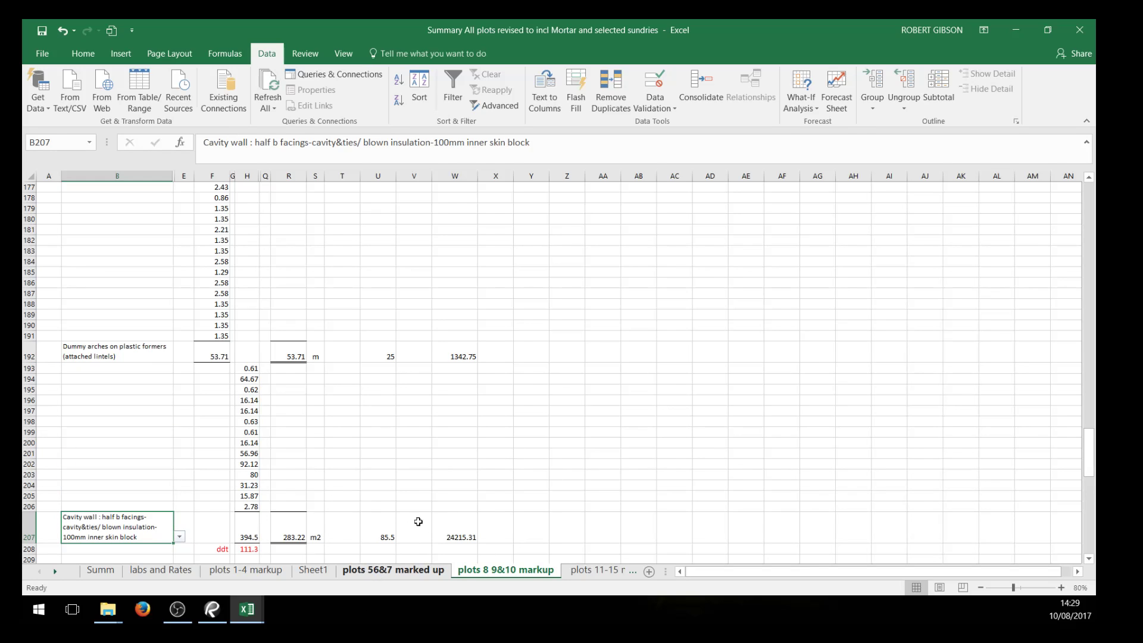
{"action": "scroll", "coordinate": [702, 411], "scroll_direction": "up", "scroll_amount": 1}
{"action": "left_click_drag", "start_coordinate": [458, 355], "coordinate": [549, 356]}
{"action": "right_click", "coordinate": [548, 356]}
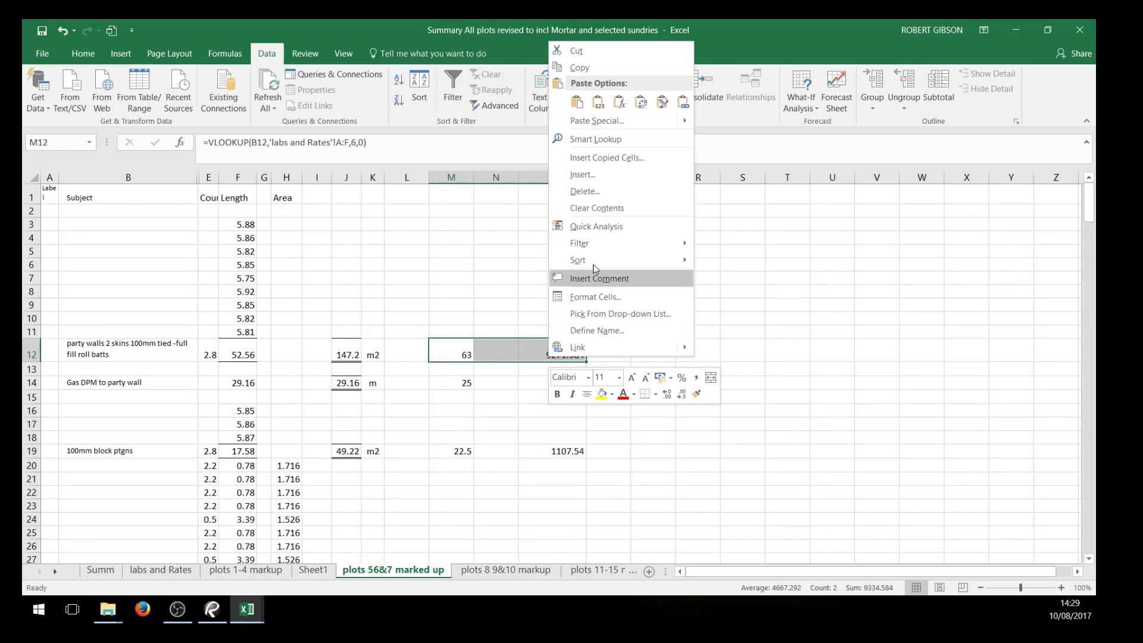
{"action": "left_click", "coordinate": [602, 76]}
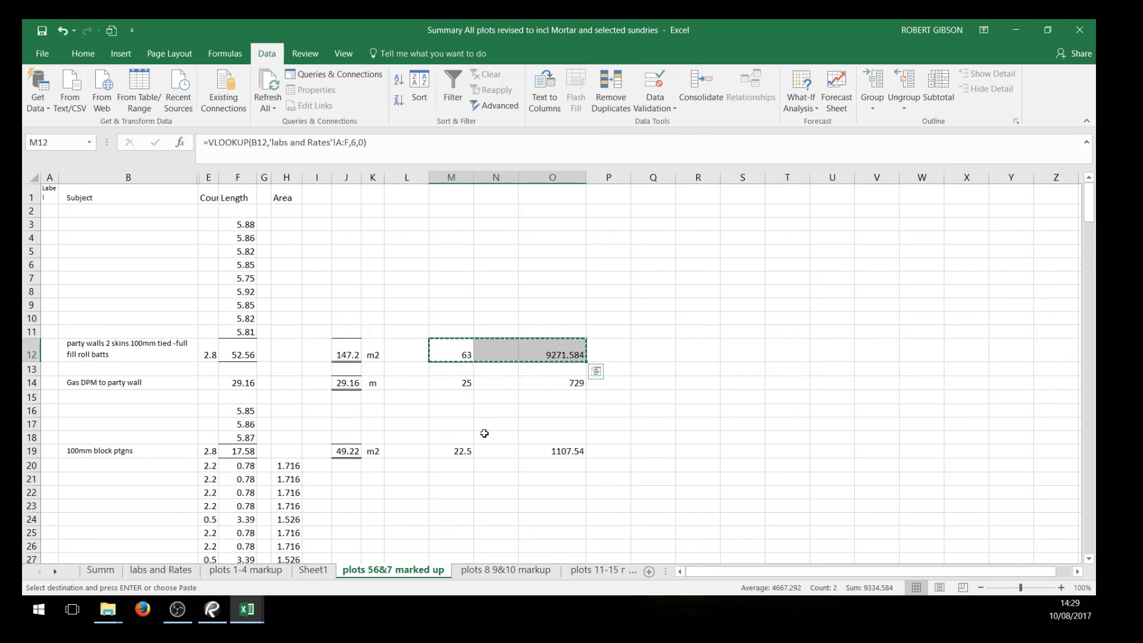
{"action": "left_click", "coordinate": [465, 383], "text": "ctrl"}
{"action": "left_click", "coordinate": [455, 451], "text": "ctrl"}
{"action": "scroll", "coordinate": [734, 397], "scroll_direction": "down", "scroll_amount": 4}
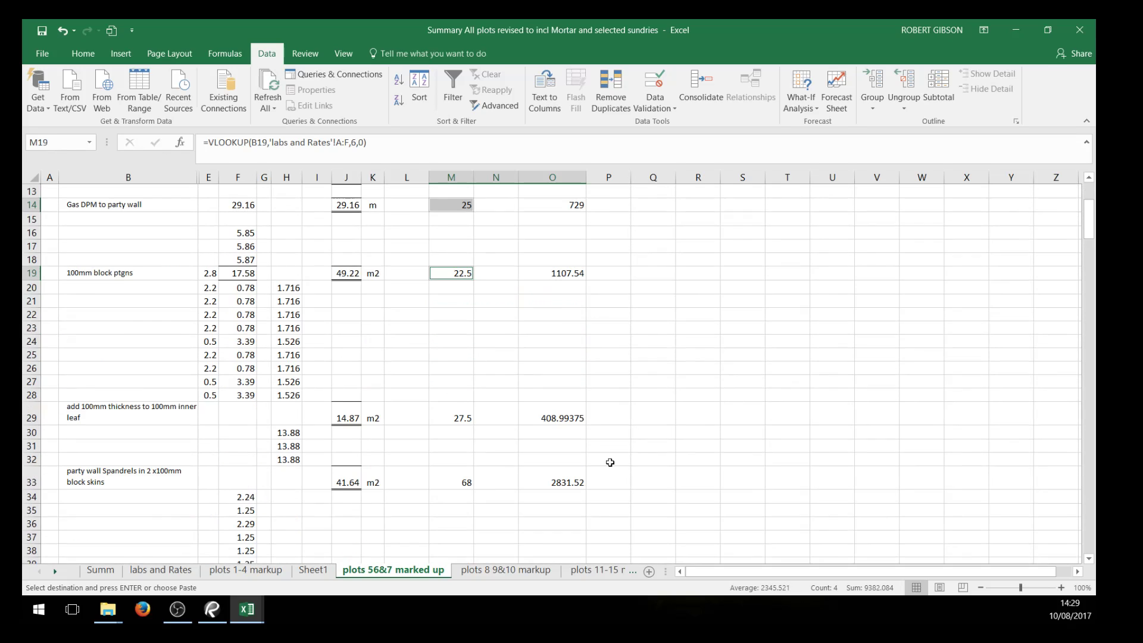
{"action": "left_click", "coordinate": [453, 415], "text": "ctrl"}
{"action": "left_click", "coordinate": [459, 480], "text": "ctrl"}
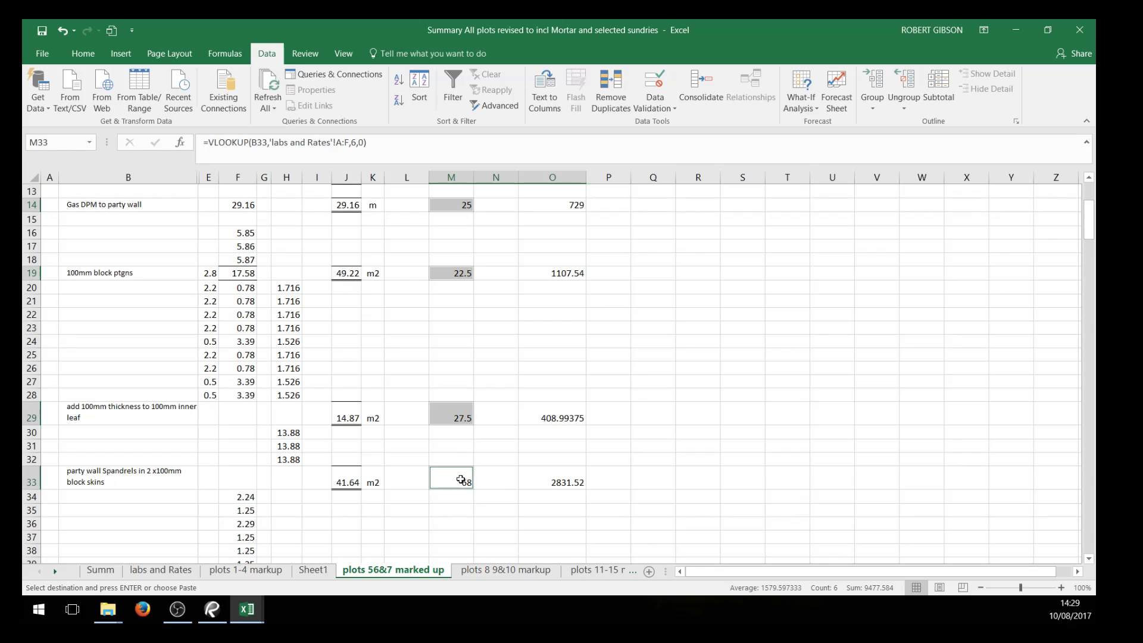
{"action": "scroll", "coordinate": [744, 428], "scroll_direction": "down", "scroll_amount": 11}
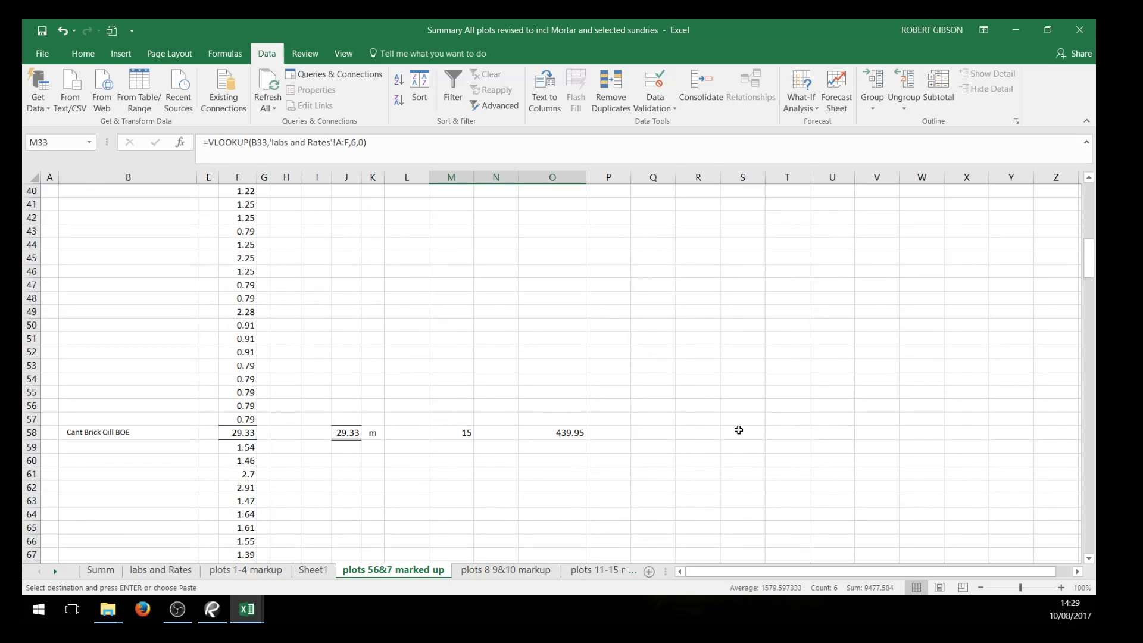
{"action": "left_click", "coordinate": [464, 350], "text": "ctrl"}
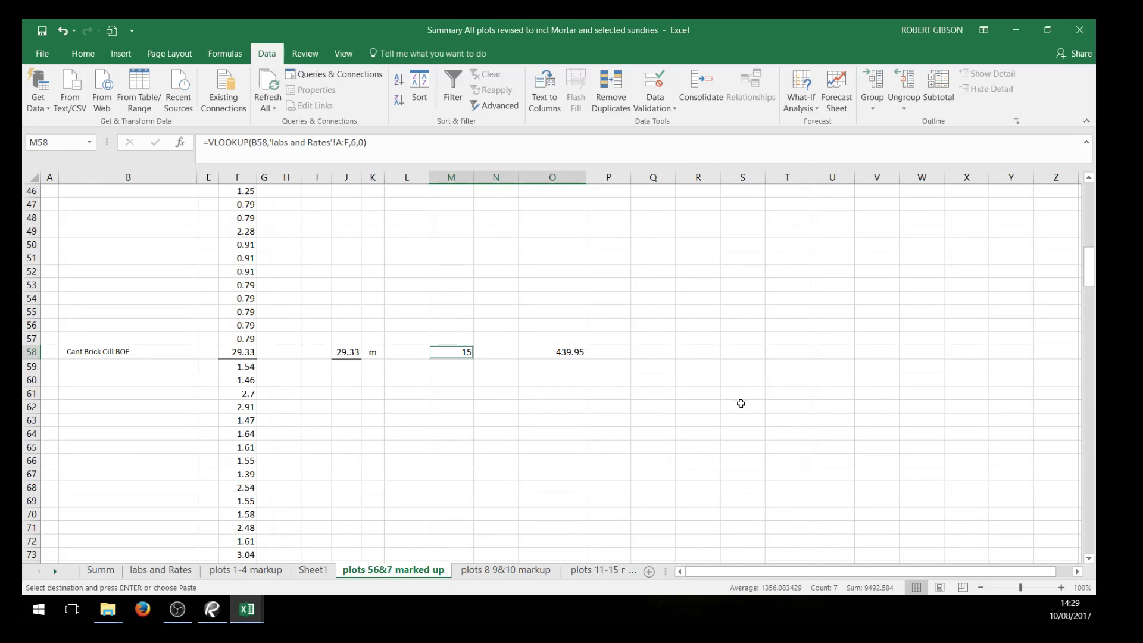
{"action": "scroll", "coordinate": [741, 403], "scroll_direction": "down", "scroll_amount": 11}
{"action": "scroll", "coordinate": [519, 446], "scroll_direction": "down", "scroll_amount": 3}
{"action": "left_click", "coordinate": [459, 324], "text": "ctrl"}
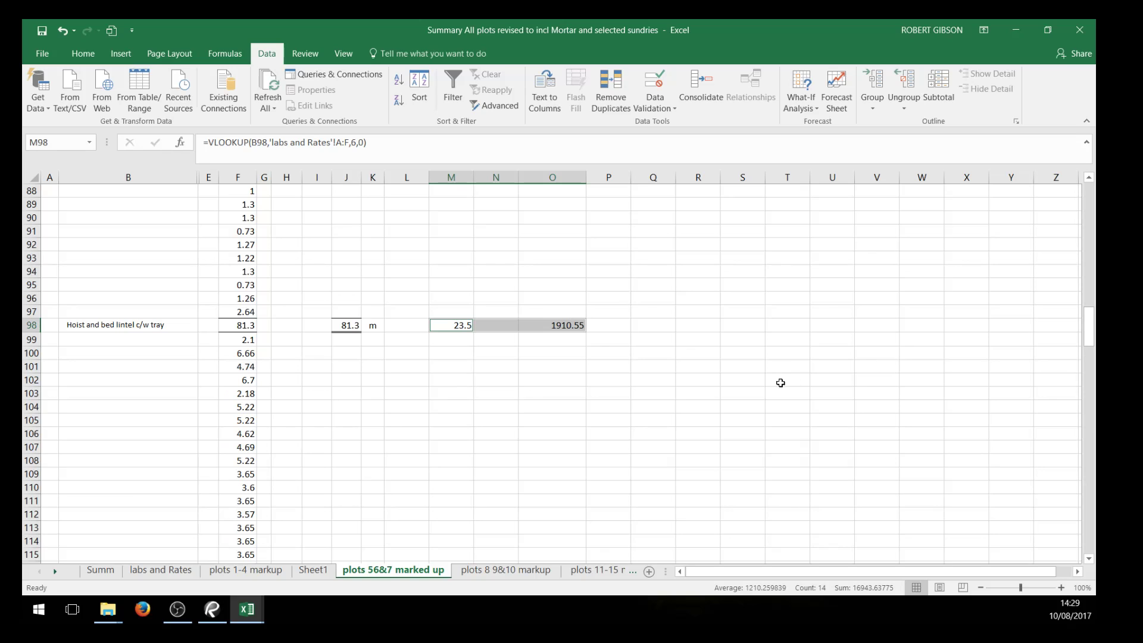
Review the remaining priced rows down to the windpost item, including its rate in M257 and total formula in O257
{"action": "scroll", "coordinate": [774, 395], "scroll_direction": "down", "scroll_amount": 15}
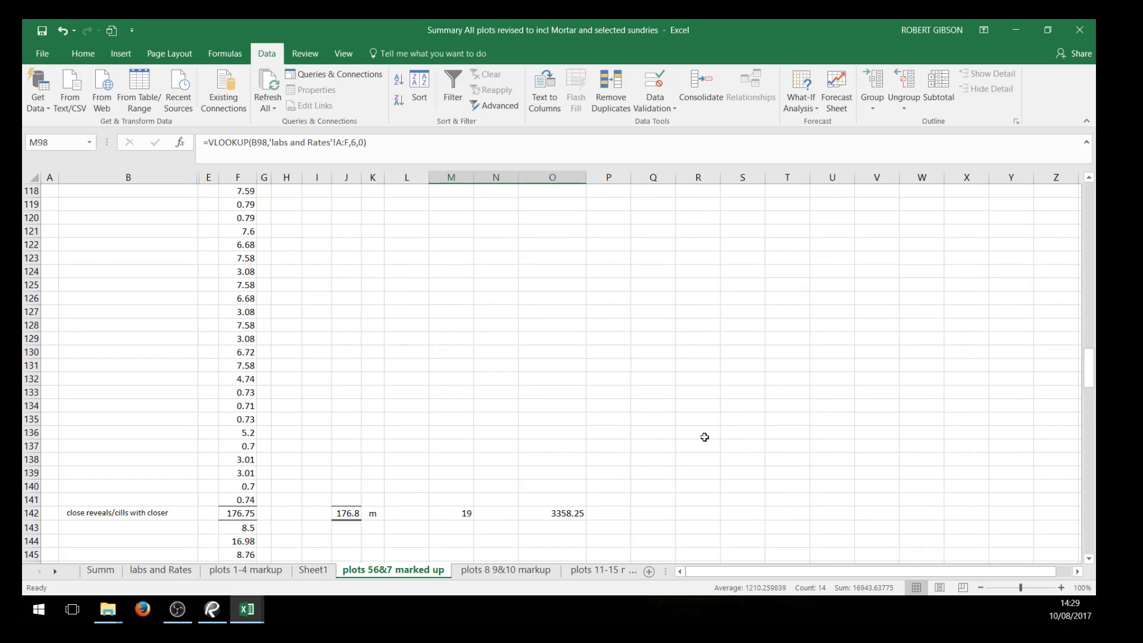
{"action": "scroll", "coordinate": [685, 464], "scroll_direction": "down", "scroll_amount": 10}
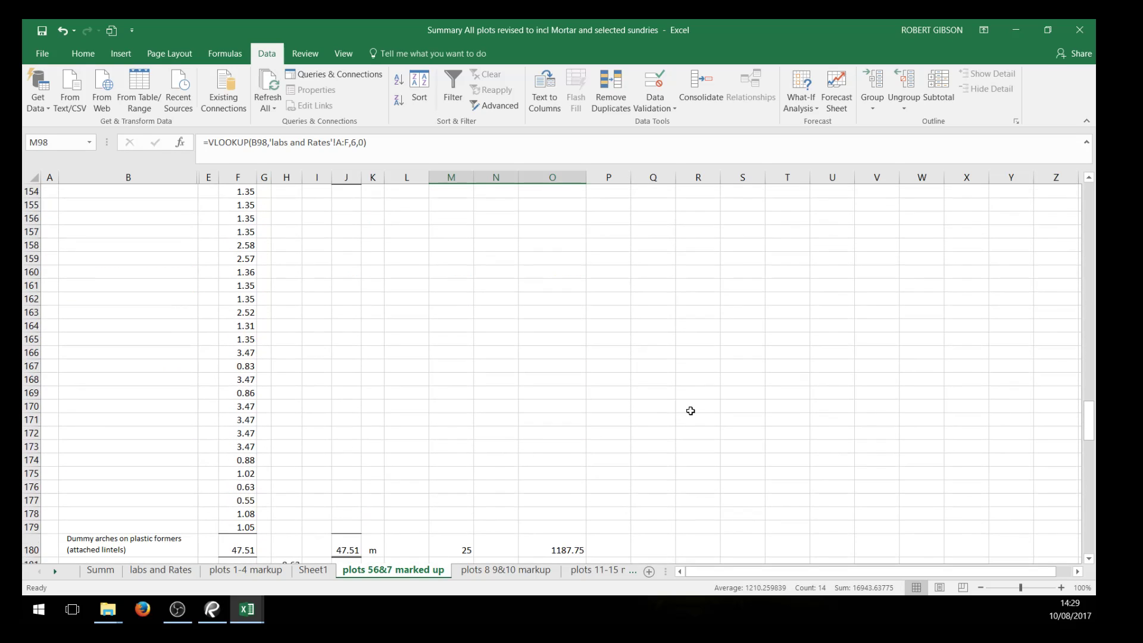
{"action": "scroll", "coordinate": [690, 410], "scroll_direction": "down", "scroll_amount": 14}
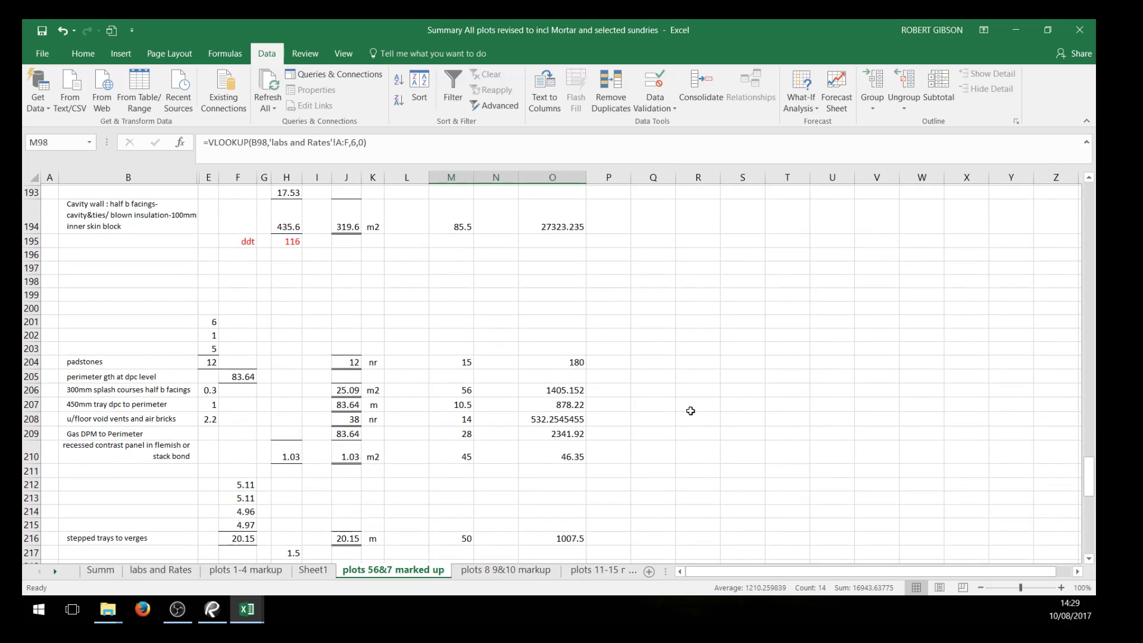
{"action": "scroll", "coordinate": [679, 415], "scroll_direction": "down", "scroll_amount": 3}
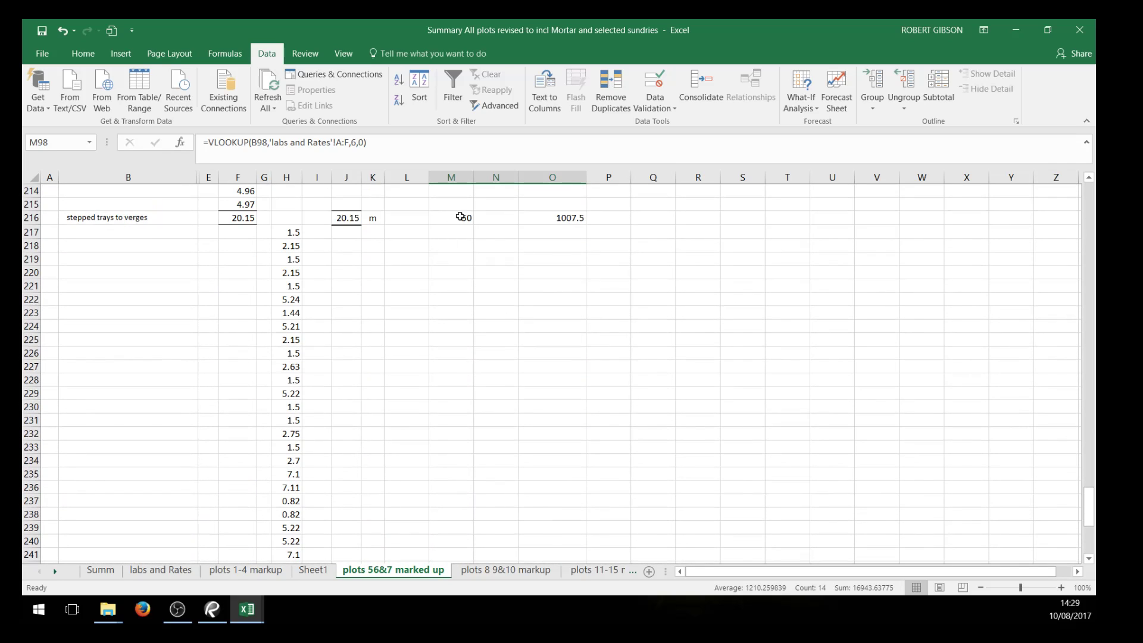
{"action": "scroll", "coordinate": [599, 257], "scroll_direction": "down", "scroll_amount": 13}
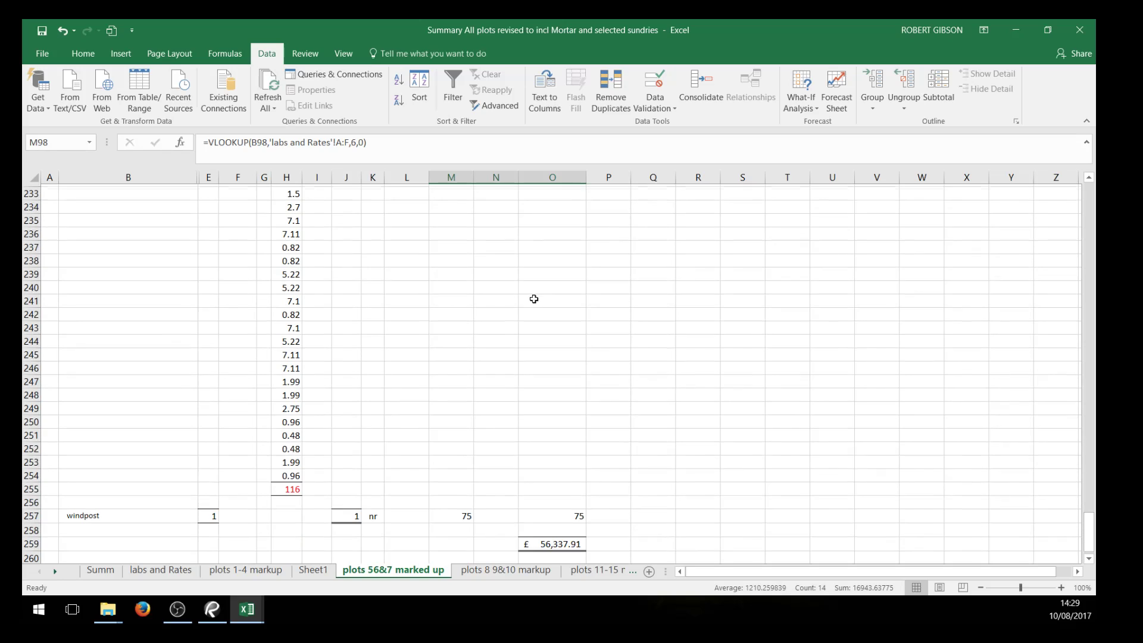
{"action": "left_click", "coordinate": [444, 246]}
{"action": "left_click", "coordinate": [557, 245]}
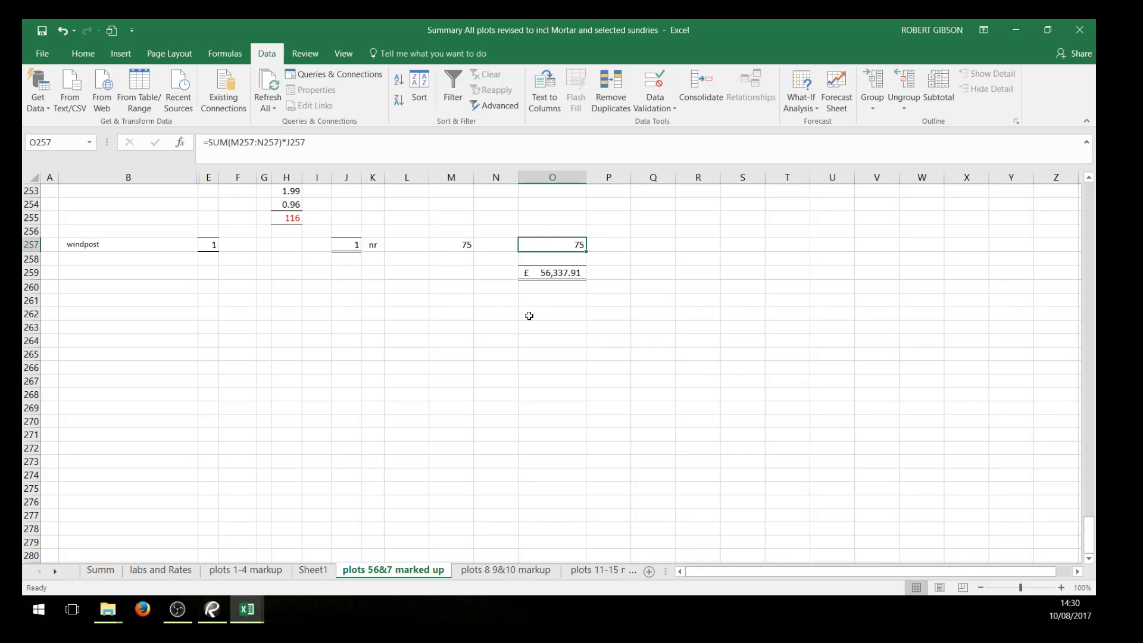
Examine the u/floor void vents and air bricks item in B208:E208 and its quantity formula in J208
{"action": "scroll", "coordinate": [672, 334], "scroll_direction": "up", "scroll_amount": 3}
{"action": "scroll", "coordinate": [664, 309], "scroll_direction": "up", "scroll_amount": 14}
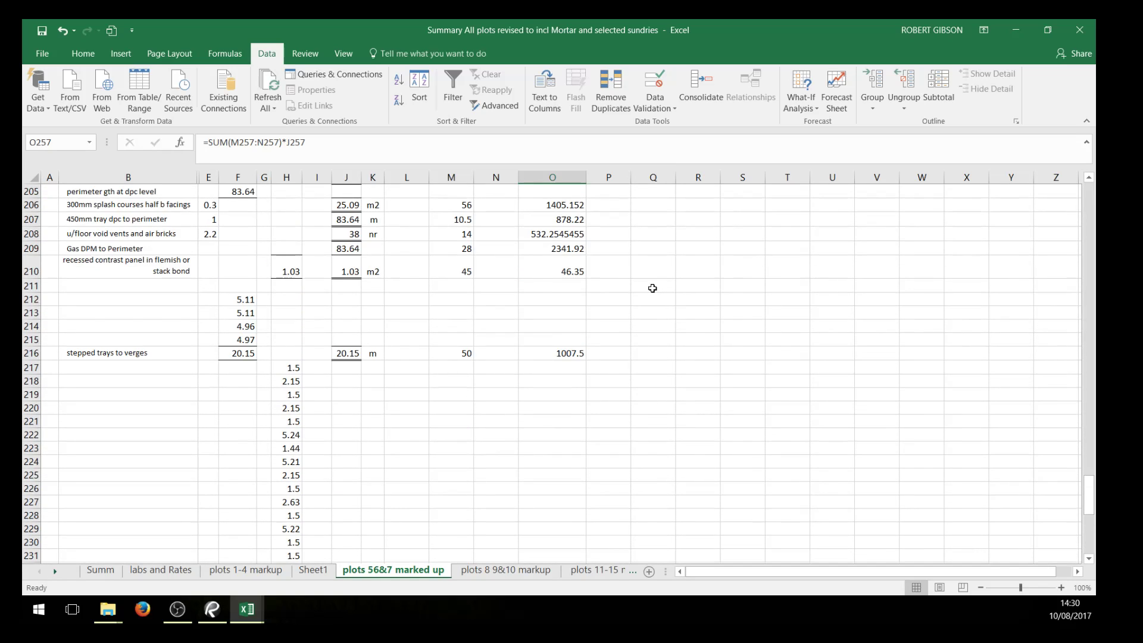
{"action": "scroll", "coordinate": [652, 288], "scroll_direction": "up", "scroll_amount": 5}
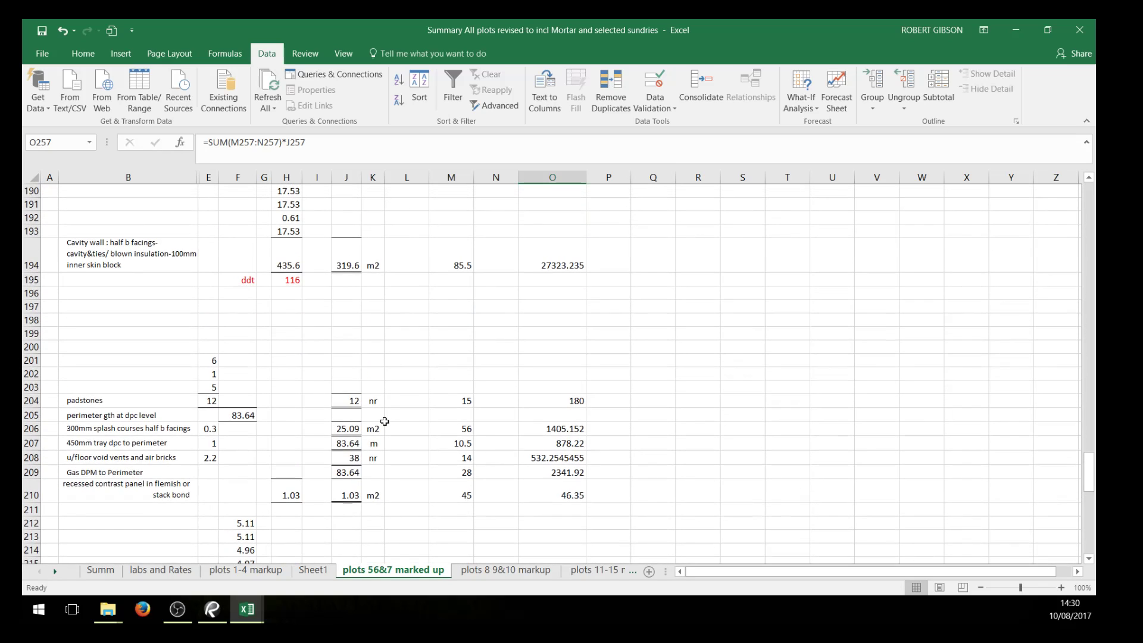
{"action": "left_click", "coordinate": [347, 460]}
{"action": "left_click_drag", "start_coordinate": [195, 461], "coordinate": [204, 461]}
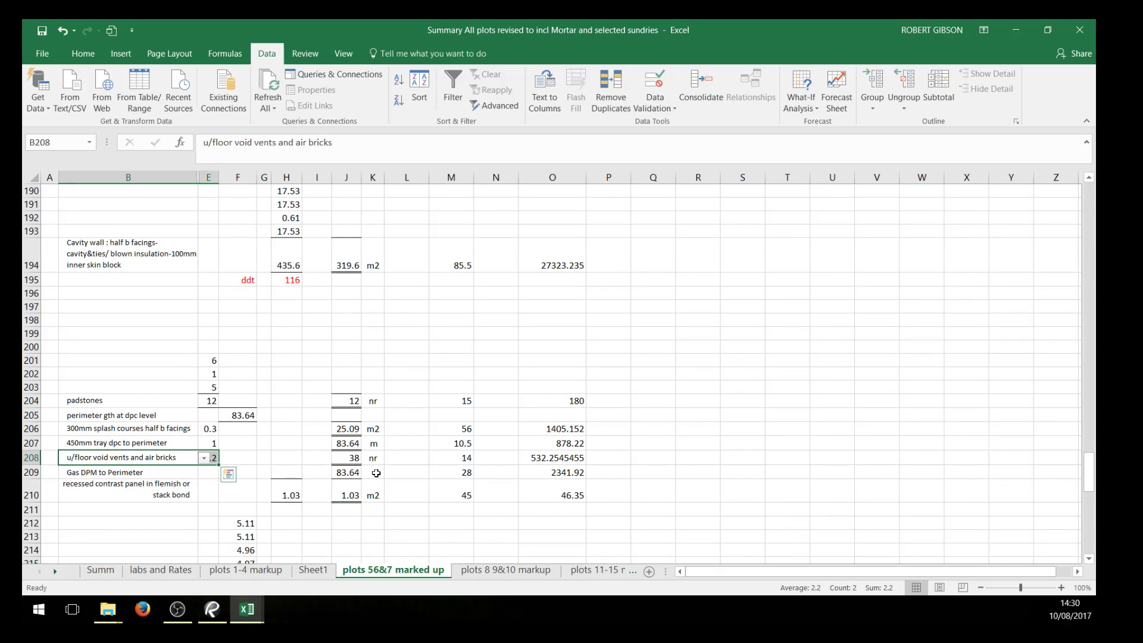
{"action": "left_click", "coordinate": [354, 460]}
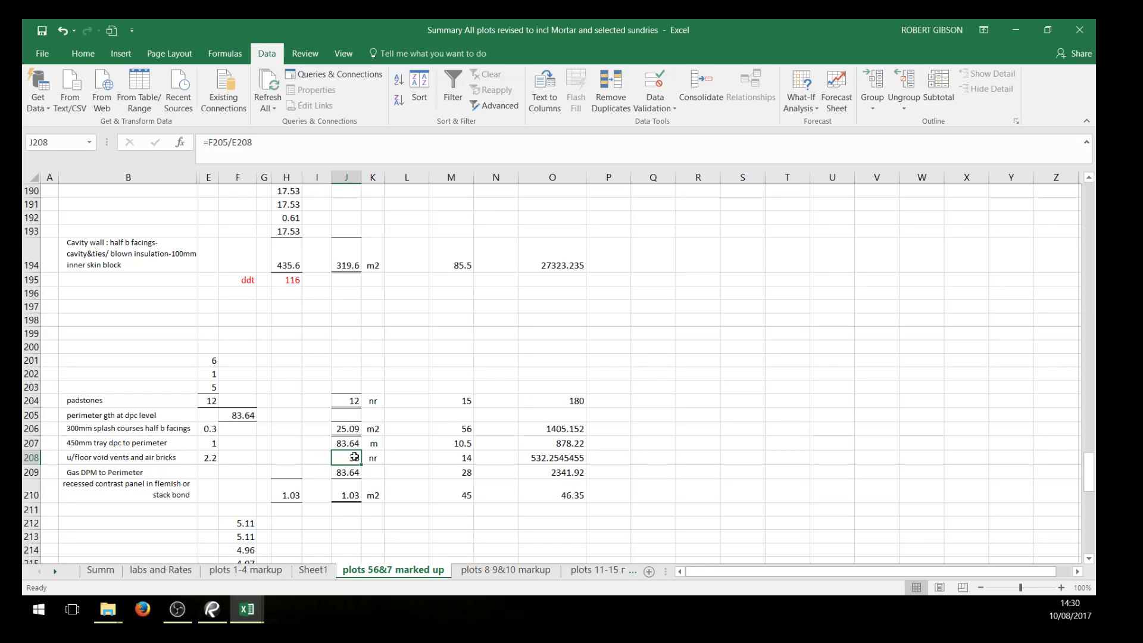
Clear the vents and air bricks quantity in J208 and undo the deletion
{"action": "key", "text": "Delete"}
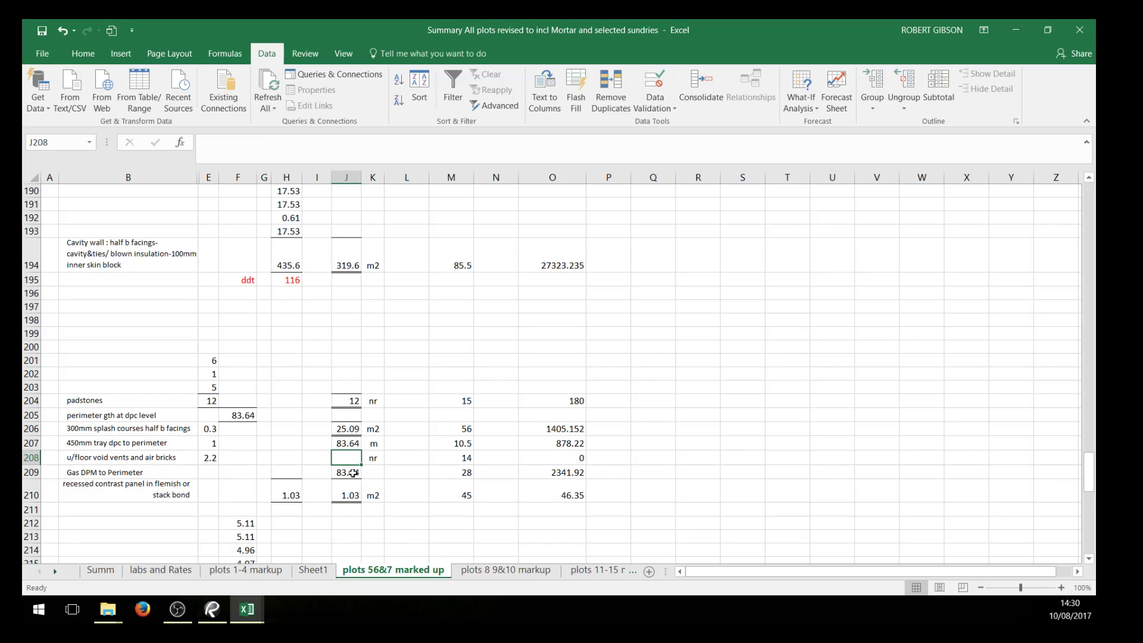
{"action": "left_click", "coordinate": [443, 510]}
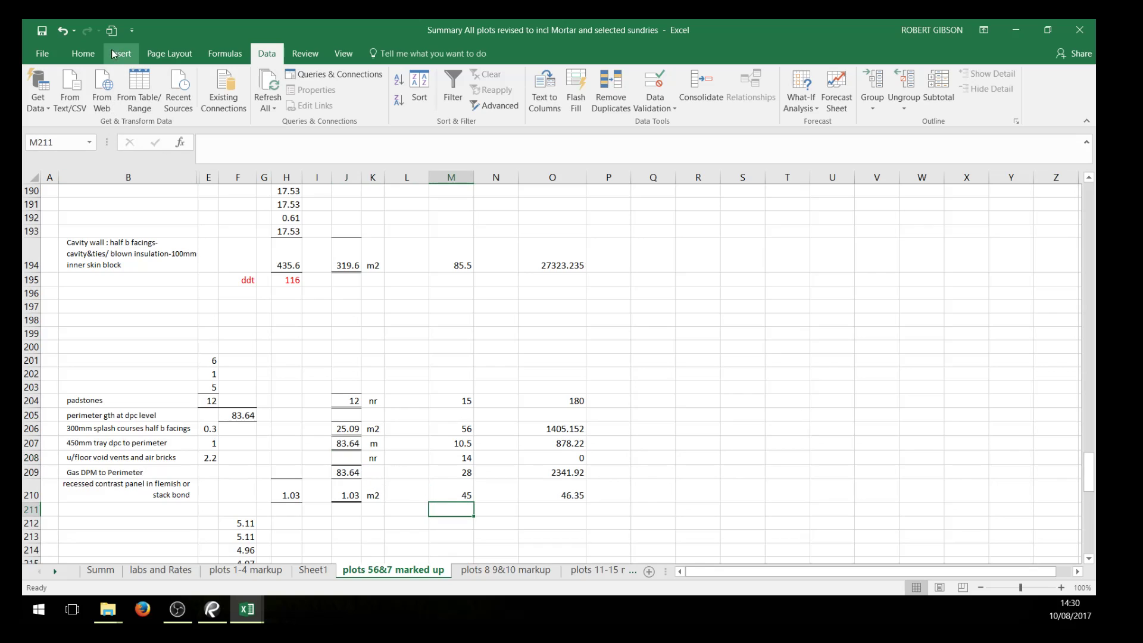
{"action": "left_click", "coordinate": [63, 33]}
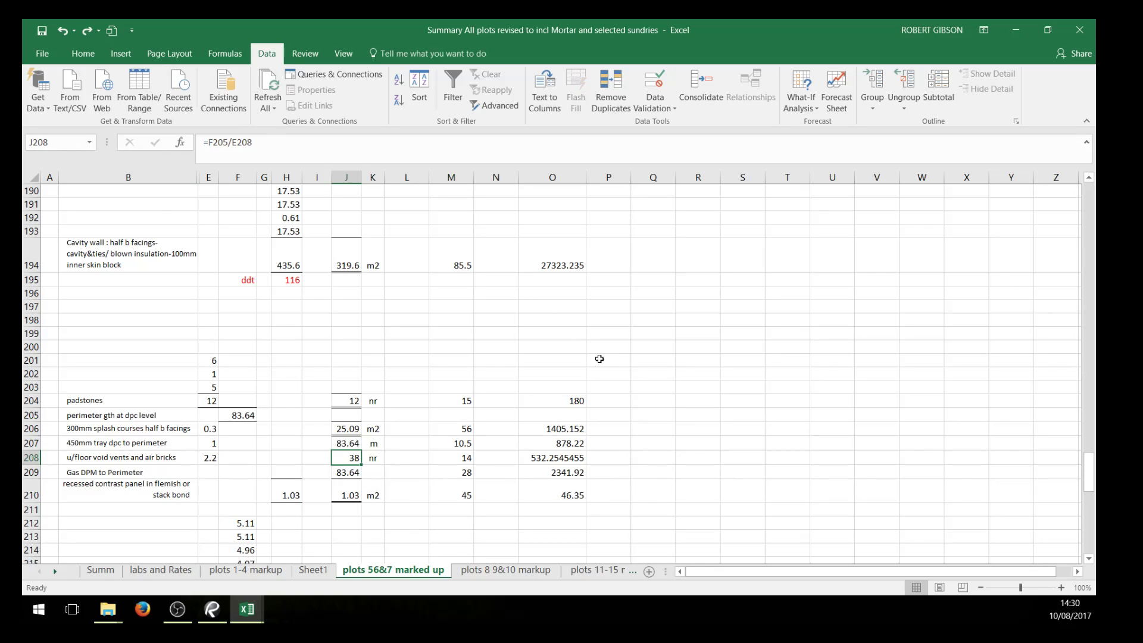
Review the priced items, grand total and window deductions on the plots 8 9&10 markup sheet, and return to the plots 56&7 marked up sheet
{"action": "scroll", "coordinate": [662, 379], "scroll_direction": "down", "scroll_amount": 5}
{"action": "scroll", "coordinate": [617, 343], "scroll_direction": "down", "scroll_amount": 2}
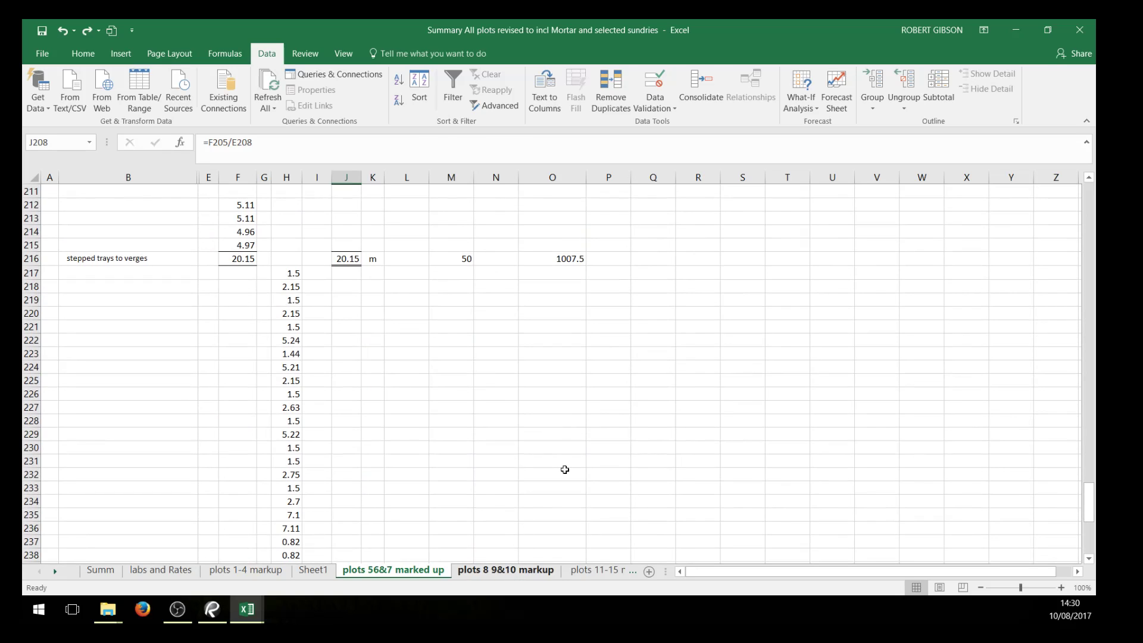
{"action": "left_click", "coordinate": [509, 573]}
{"action": "scroll", "coordinate": [655, 334], "scroll_direction": "down", "scroll_amount": 4}
{"action": "scroll", "coordinate": [477, 426], "scroll_direction": "down", "scroll_amount": 12}
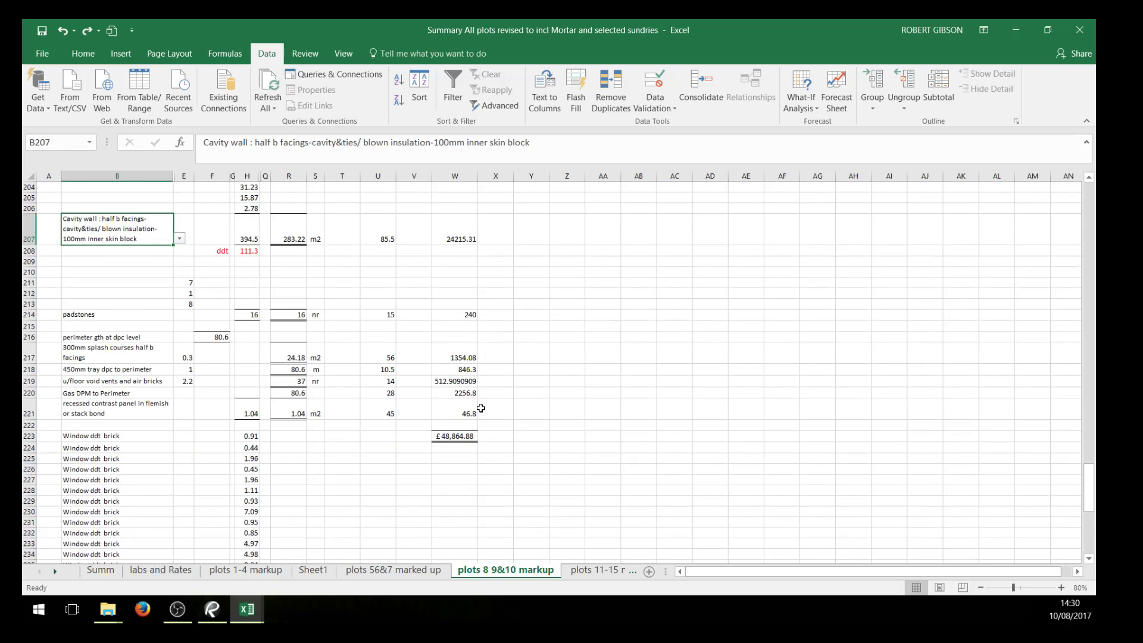
{"action": "scroll", "coordinate": [477, 462], "scroll_direction": "down", "scroll_amount": 5}
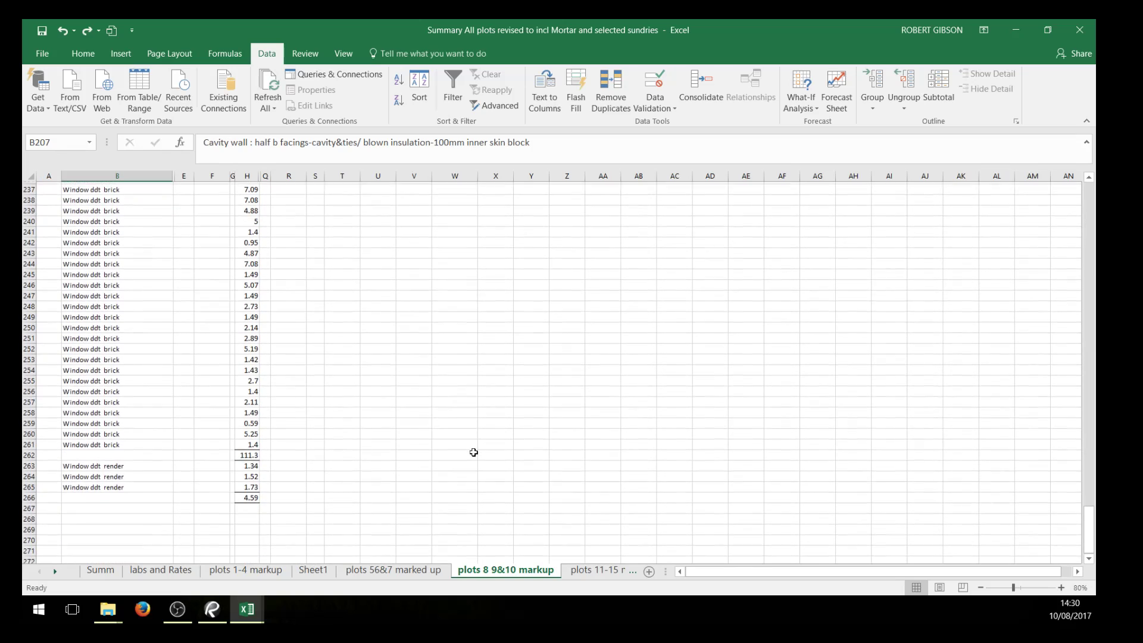
{"action": "scroll", "coordinate": [411, 402], "scroll_direction": "up", "scroll_amount": 6}
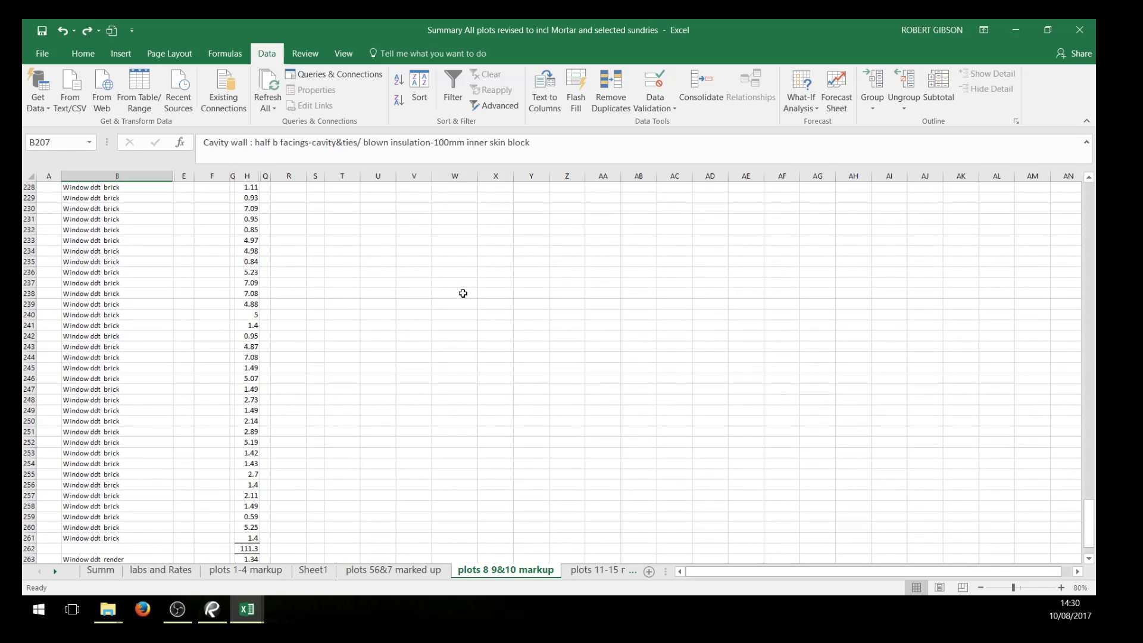
{"action": "scroll", "coordinate": [463, 293], "scroll_direction": "up", "scroll_amount": 8}
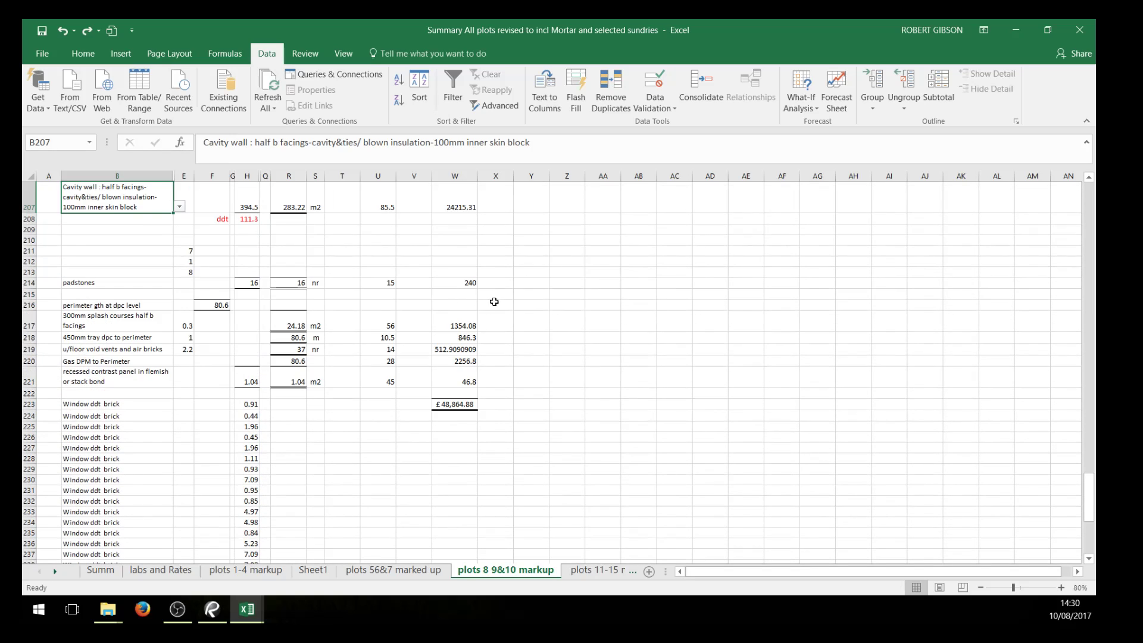
{"action": "scroll", "coordinate": [531, 312], "scroll_direction": "up", "scroll_amount": 17}
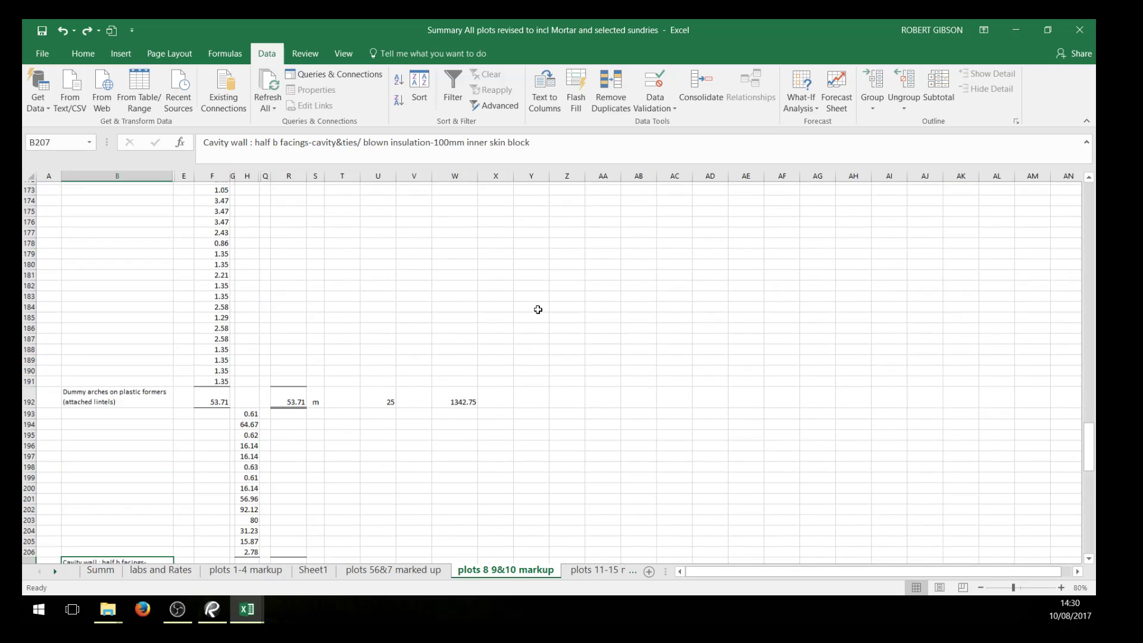
{"action": "scroll", "coordinate": [538, 314], "scroll_direction": "up", "scroll_amount": 4}
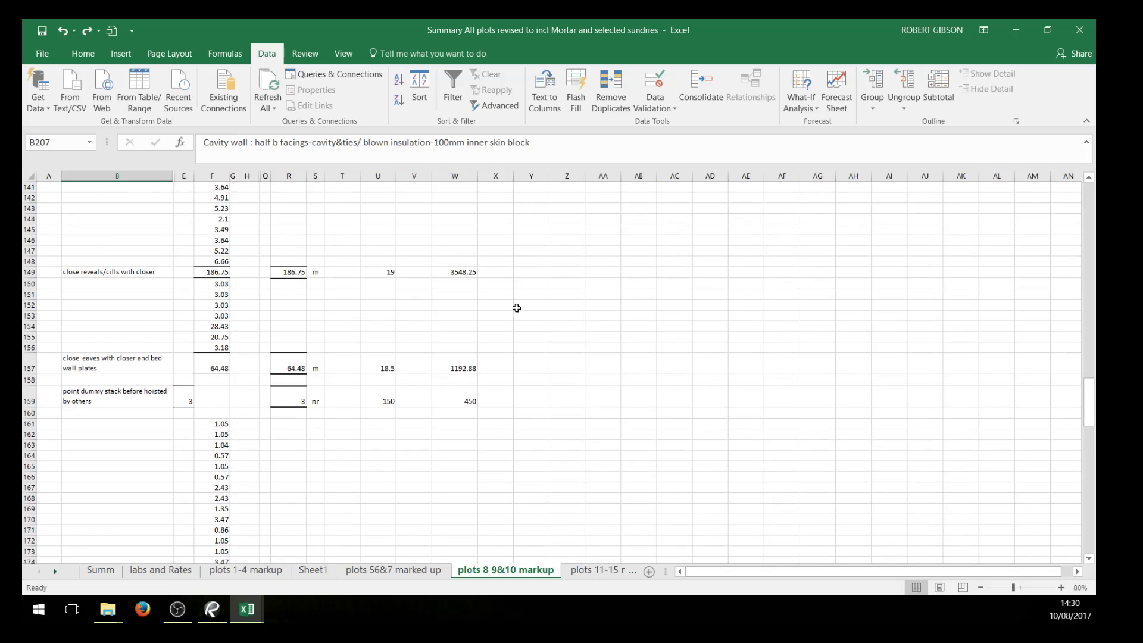
{"action": "left_click", "coordinate": [395, 571]}
{"action": "scroll", "coordinate": [633, 481], "scroll_direction": "up", "scroll_amount": 5}
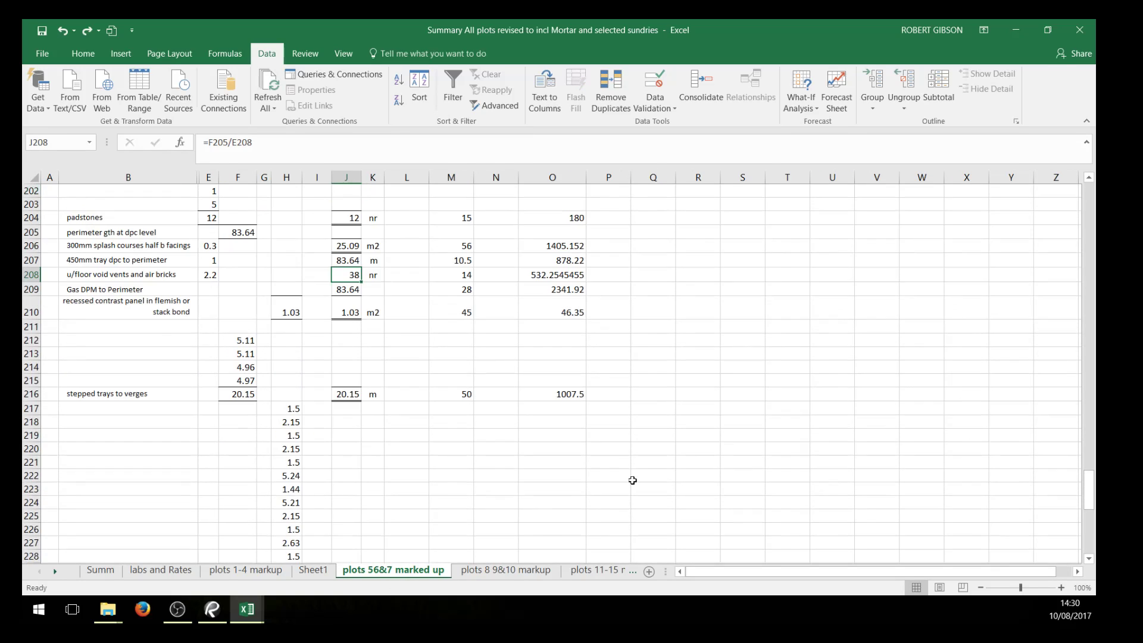
Switch to the plots 11-15 markup sheet and review its grand total, window deductions and priced rows up to the close reveals/cills item
{"action": "scroll", "coordinate": [636, 370], "scroll_direction": "up", "scroll_amount": 2}
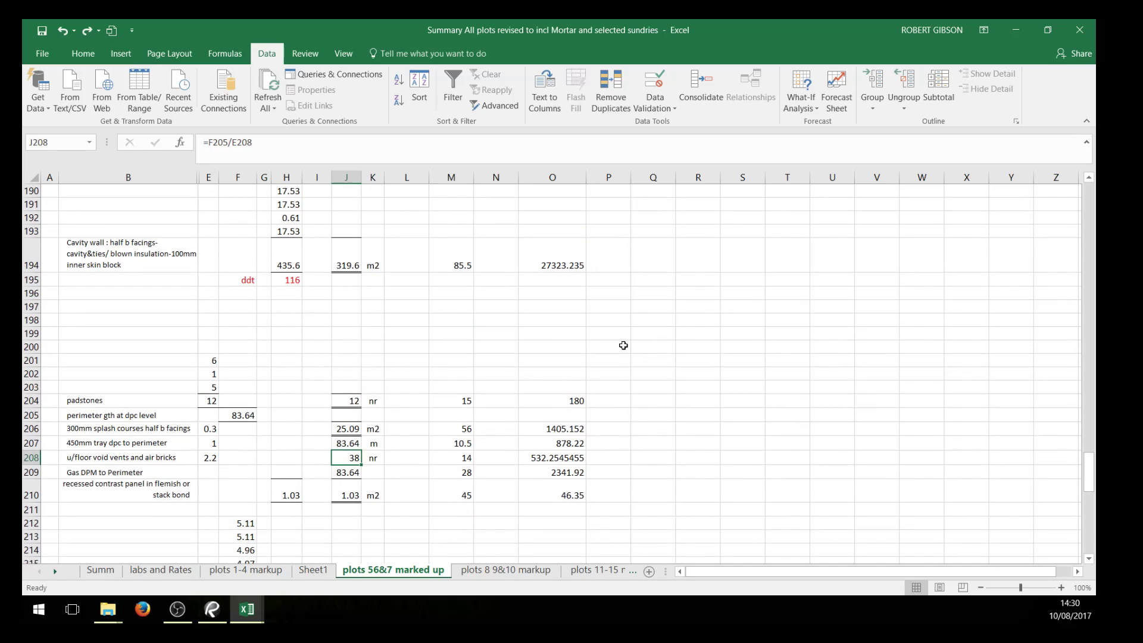
{"action": "left_click", "coordinate": [530, 573]}
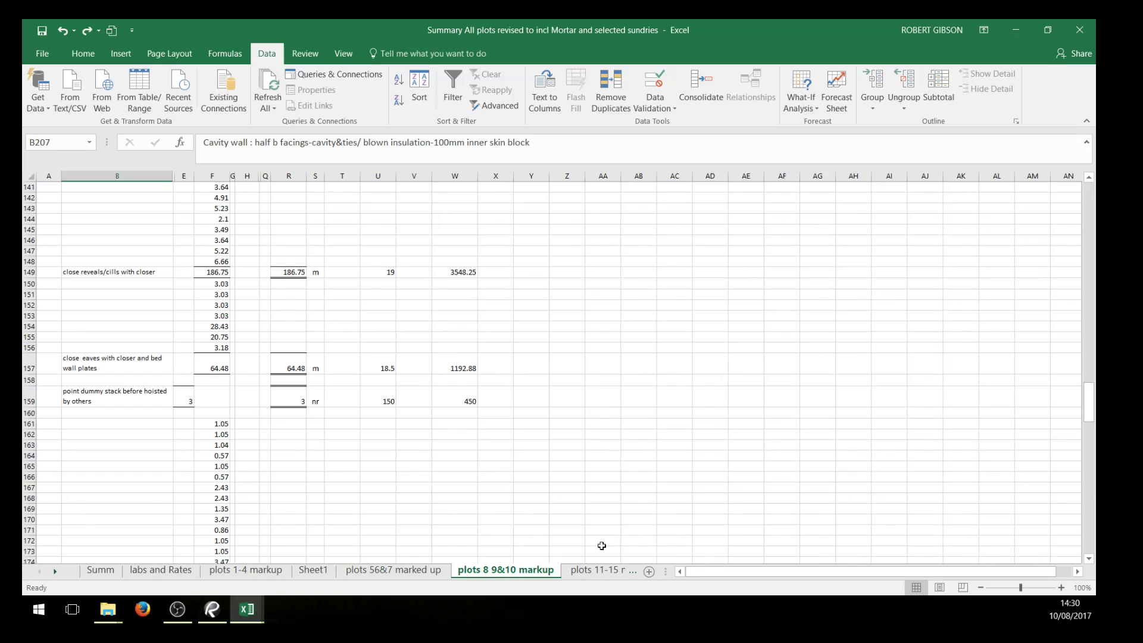
{"action": "left_click", "coordinate": [598, 571]}
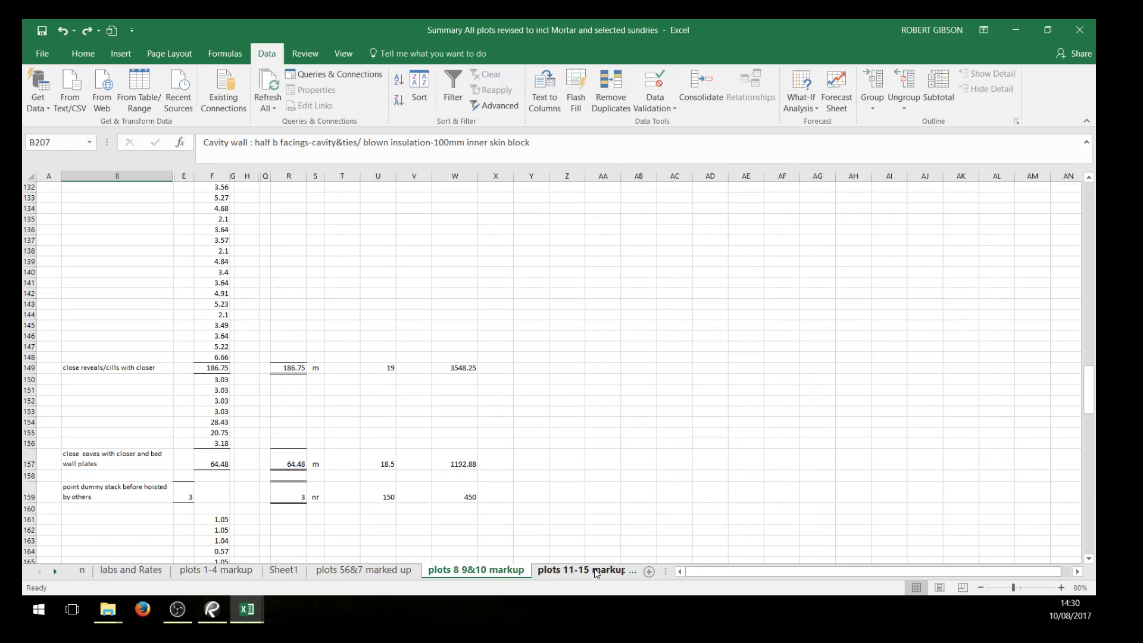
{"action": "scroll", "coordinate": [672, 372], "scroll_direction": "up", "scroll_amount": 1}
{"action": "scroll", "coordinate": [638, 385], "scroll_direction": "down", "scroll_amount": 4}
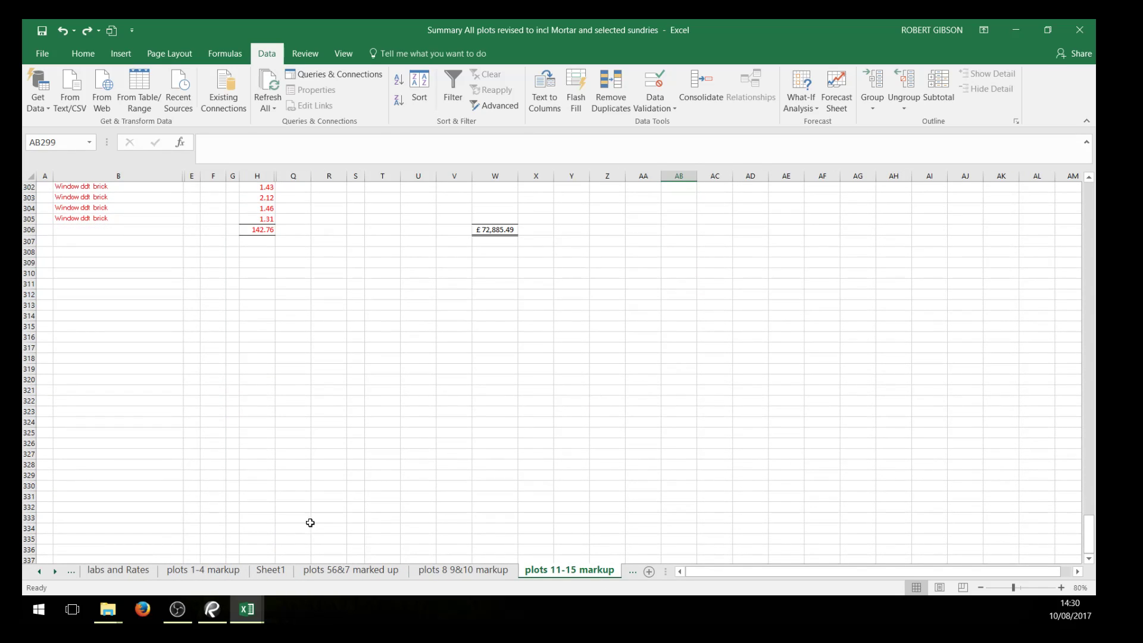
{"action": "scroll", "coordinate": [253, 545], "scroll_direction": "down", "scroll_amount": 3}
{"action": "scroll", "coordinate": [360, 500], "scroll_direction": "up", "scroll_amount": 9}
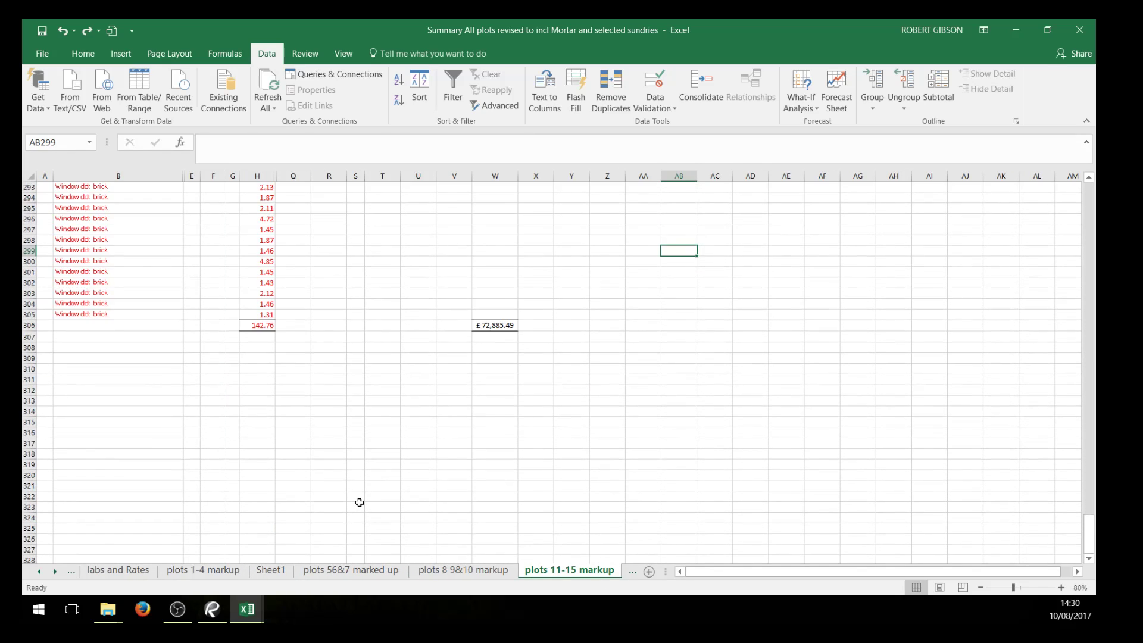
{"action": "scroll", "coordinate": [324, 536], "scroll_direction": "up", "scroll_amount": 5}
{"action": "scroll", "coordinate": [500, 453], "scroll_direction": "up", "scroll_amount": 17}
{"action": "scroll", "coordinate": [495, 414], "scroll_direction": "up", "scroll_amount": 15}
{"action": "scroll", "coordinate": [537, 365], "scroll_direction": "up", "scroll_amount": 13}
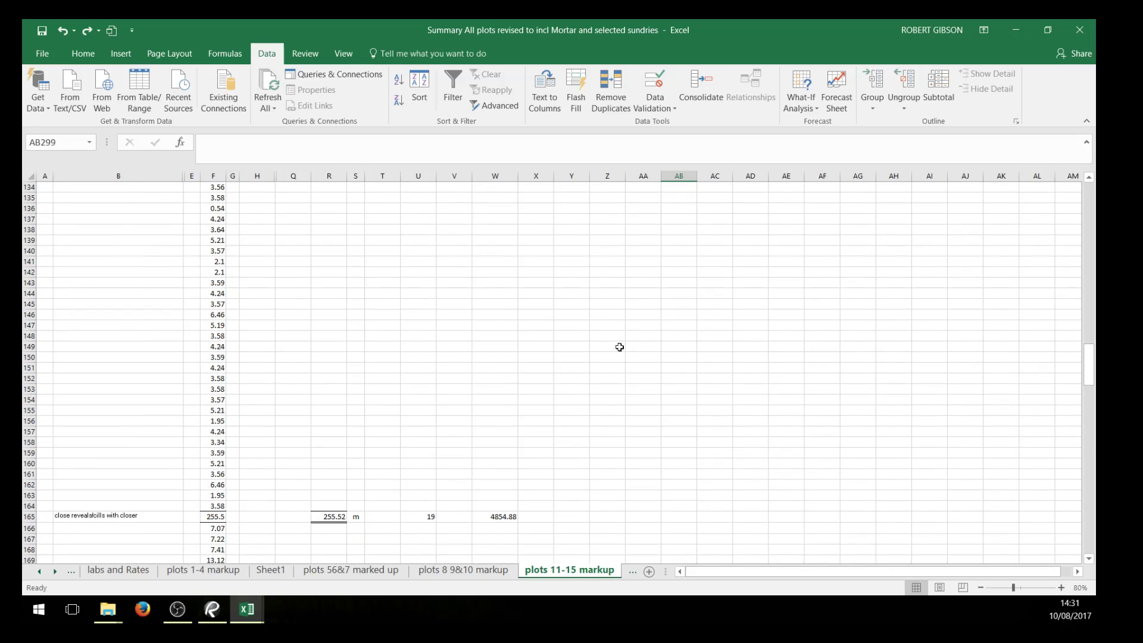
Compare columns B, R and U on the plots 11-15 markup sheet with the rate and total in U149:W149 on plots 8 9&10 markup
{"action": "left_click", "coordinate": [119, 176]}
{"action": "left_click", "coordinate": [327, 176]}
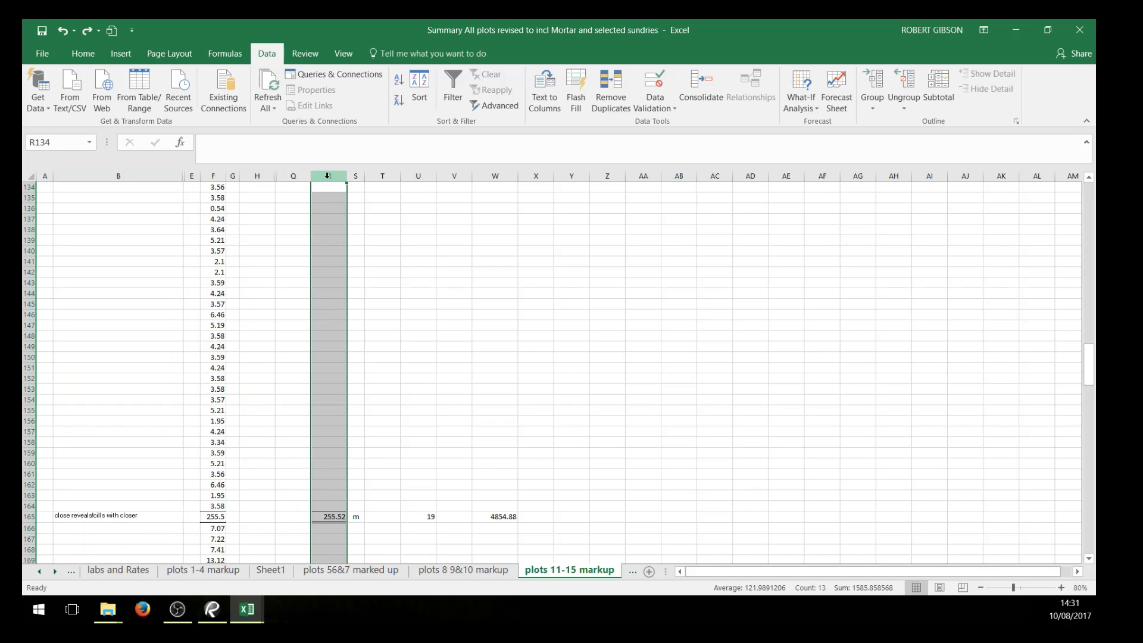
{"action": "left_click", "coordinate": [418, 176]}
{"action": "left_click", "coordinate": [440, 571]}
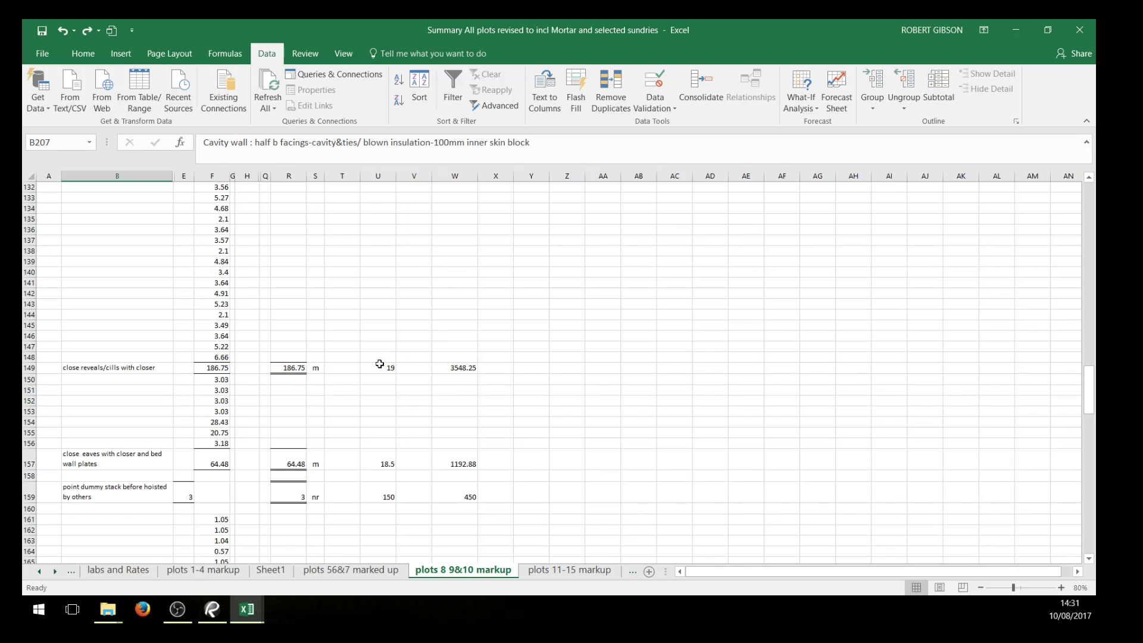
{"action": "left_click", "coordinate": [380, 364]}
{"action": "left_click_drag", "start_coordinate": [385, 365], "coordinate": [449, 368]}
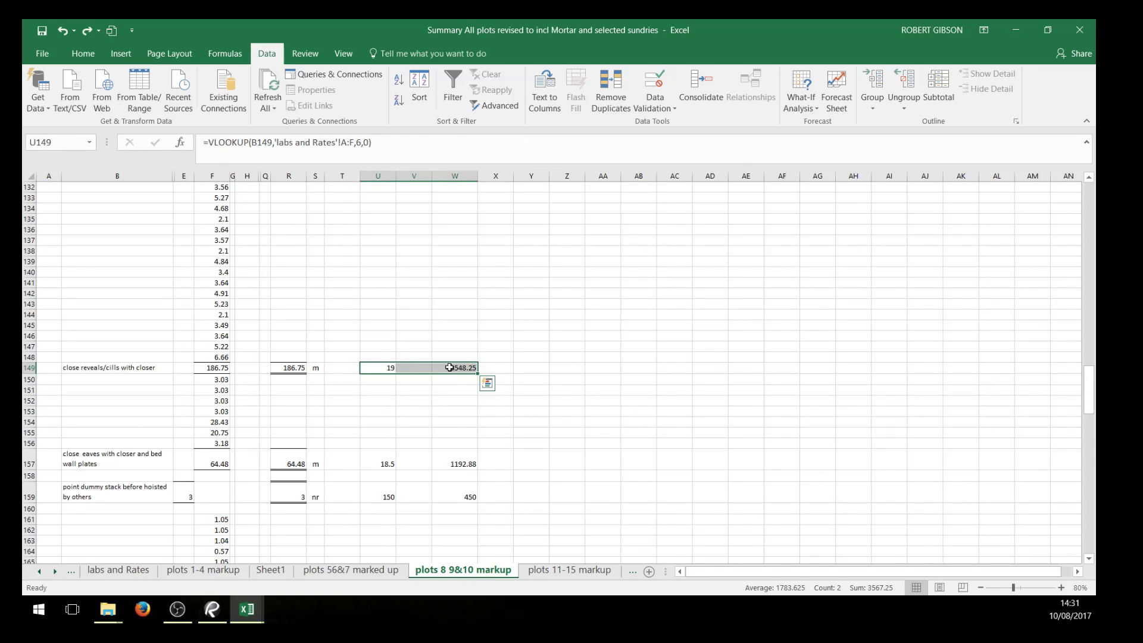
{"action": "left_click", "coordinate": [590, 576]}
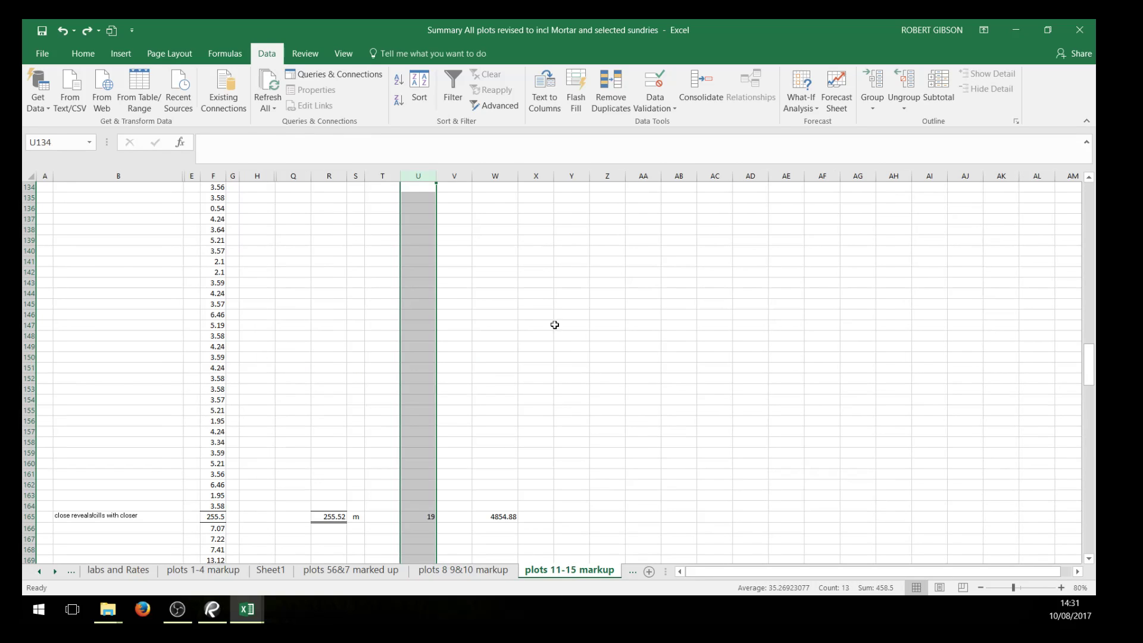
{"action": "right_click", "coordinate": [426, 241]}
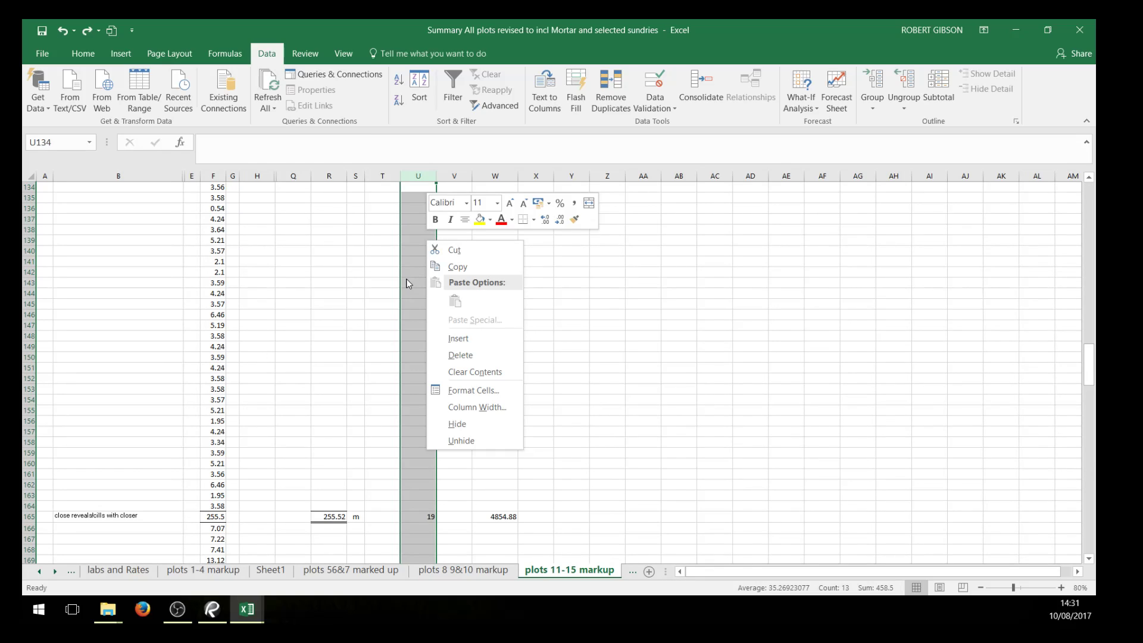
{"action": "left_click", "coordinate": [633, 330]}
{"action": "left_click_drag", "start_coordinate": [608, 304], "coordinate": [597, 294]}
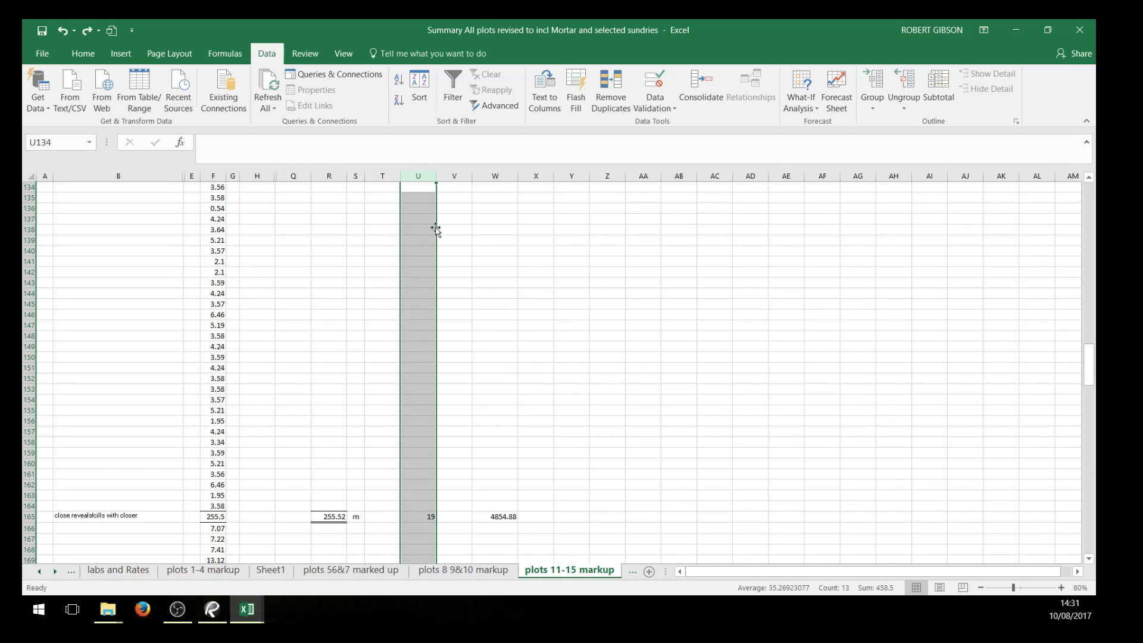
{"action": "right_click", "coordinate": [420, 207]}
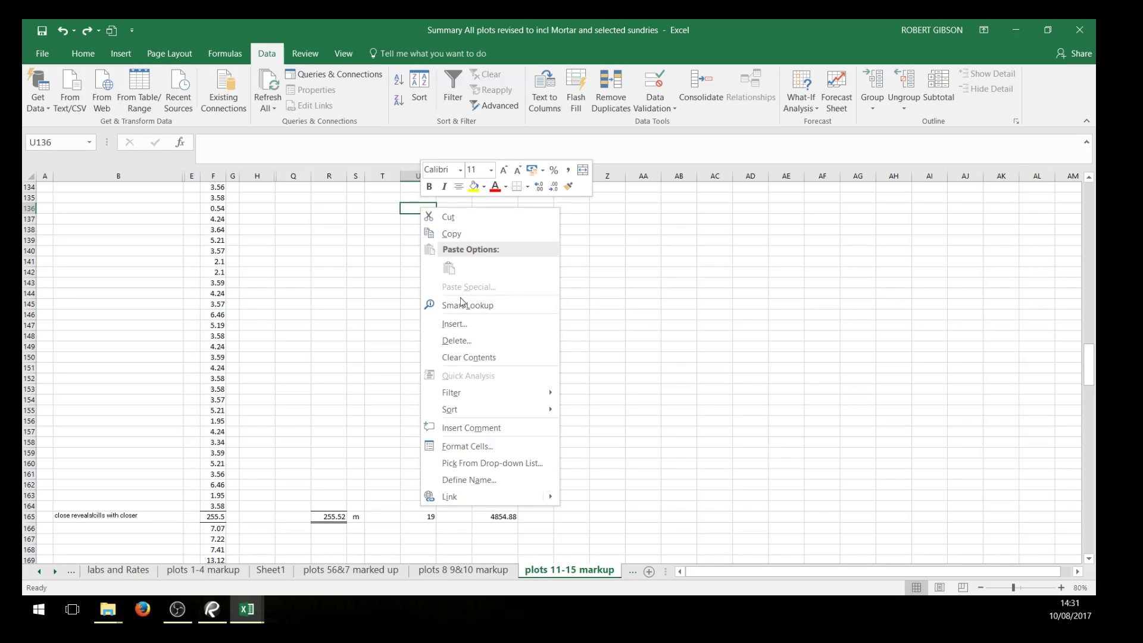
{"action": "mouse_move", "coordinate": [486, 410]}
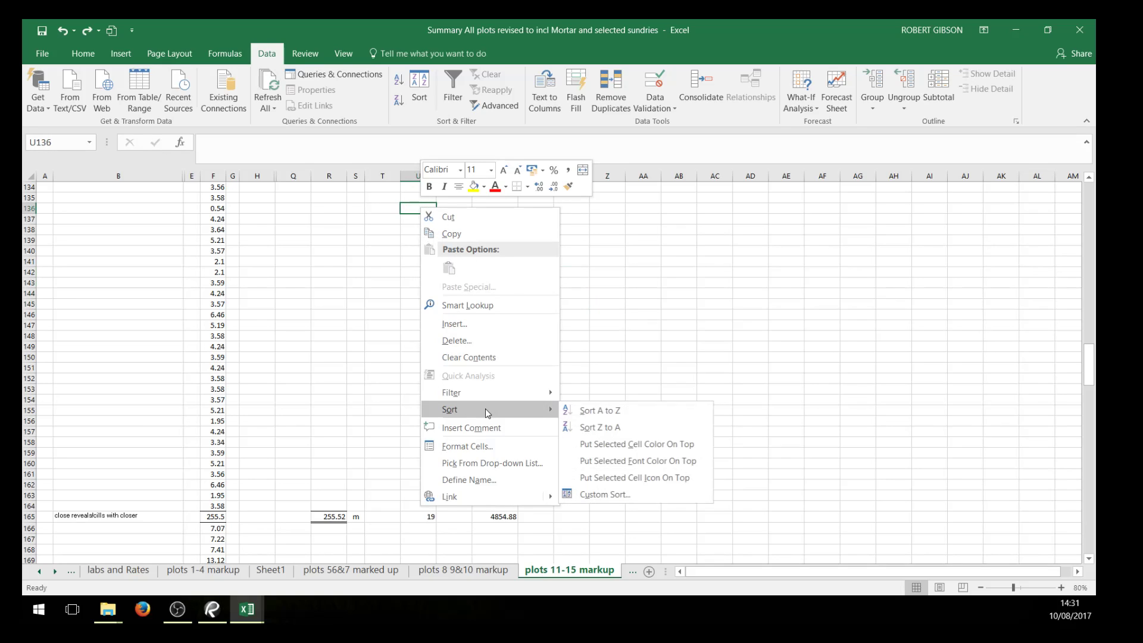
{"action": "left_click", "coordinate": [626, 326]}
{"action": "right_click", "coordinate": [419, 210]}
{"action": "left_click", "coordinate": [588, 307]}
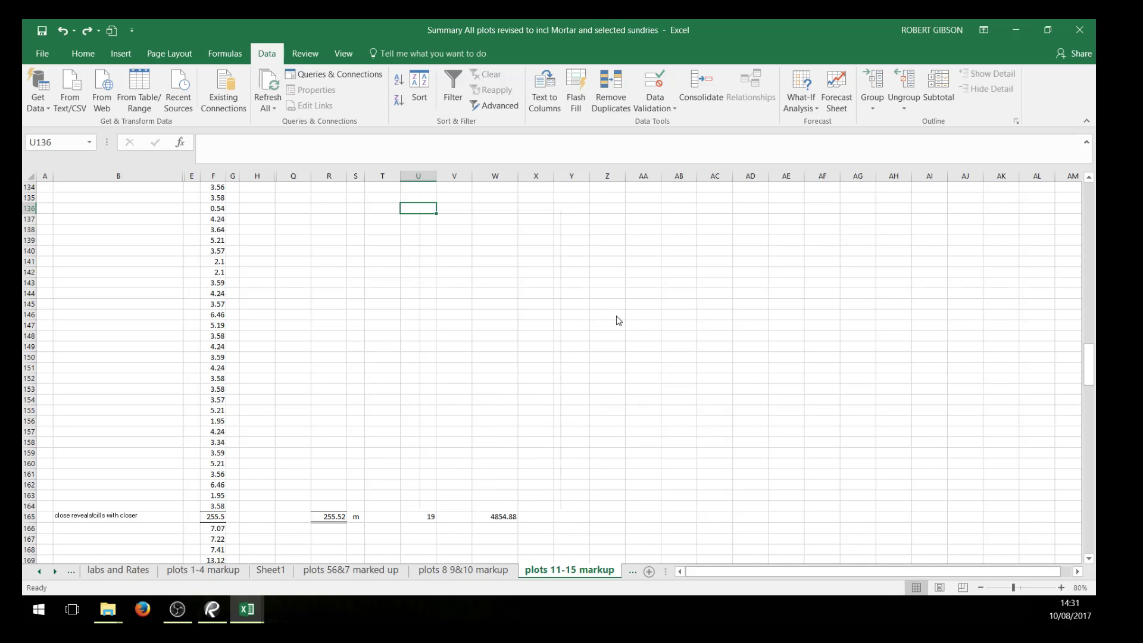
Check the column layout of the plots 11-15 markup sheet across columns U to X, then R and H
{"action": "left_click", "coordinate": [414, 175]}
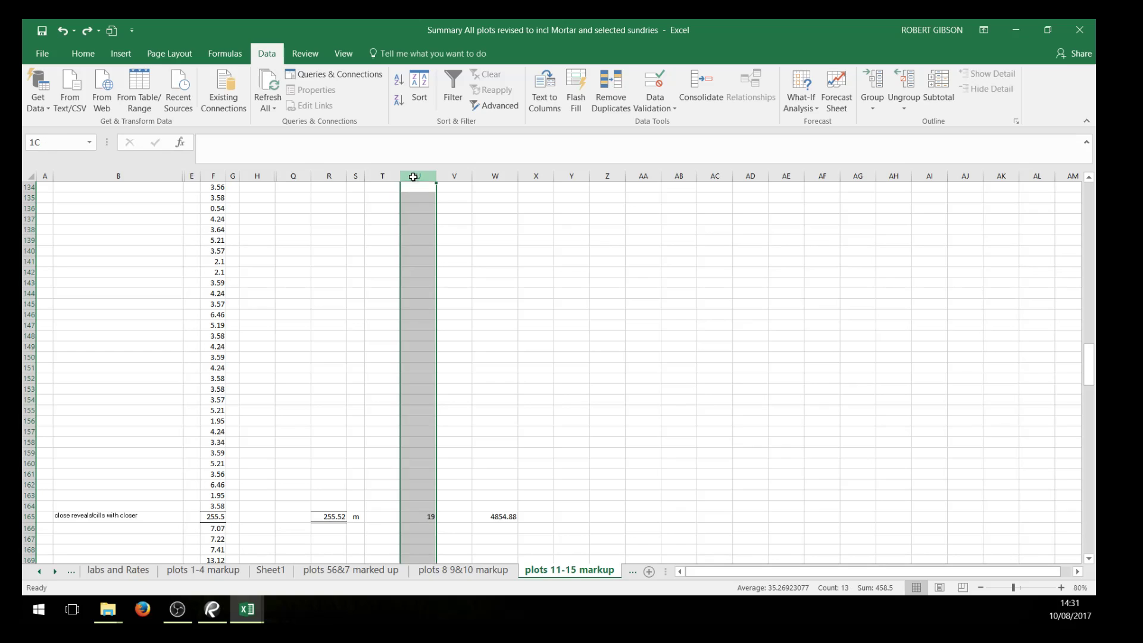
{"action": "left_click", "coordinate": [454, 176]}
{"action": "left_click", "coordinate": [497, 177]}
{"action": "left_click", "coordinate": [536, 177]}
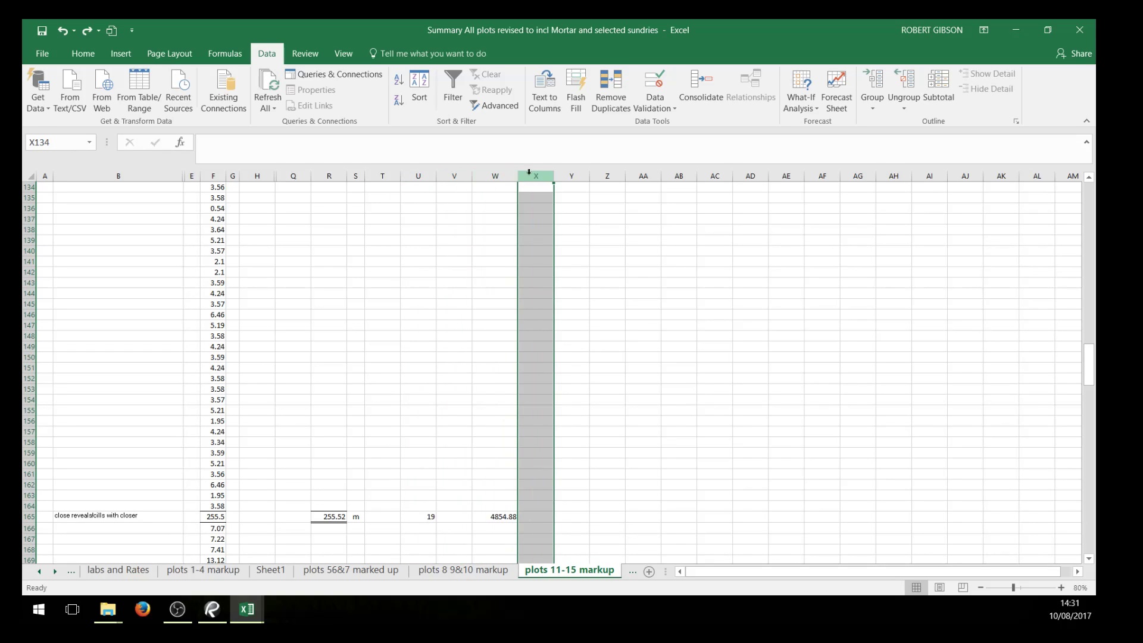
{"action": "left_click", "coordinate": [460, 197]}
{"action": "left_click", "coordinate": [342, 197]}
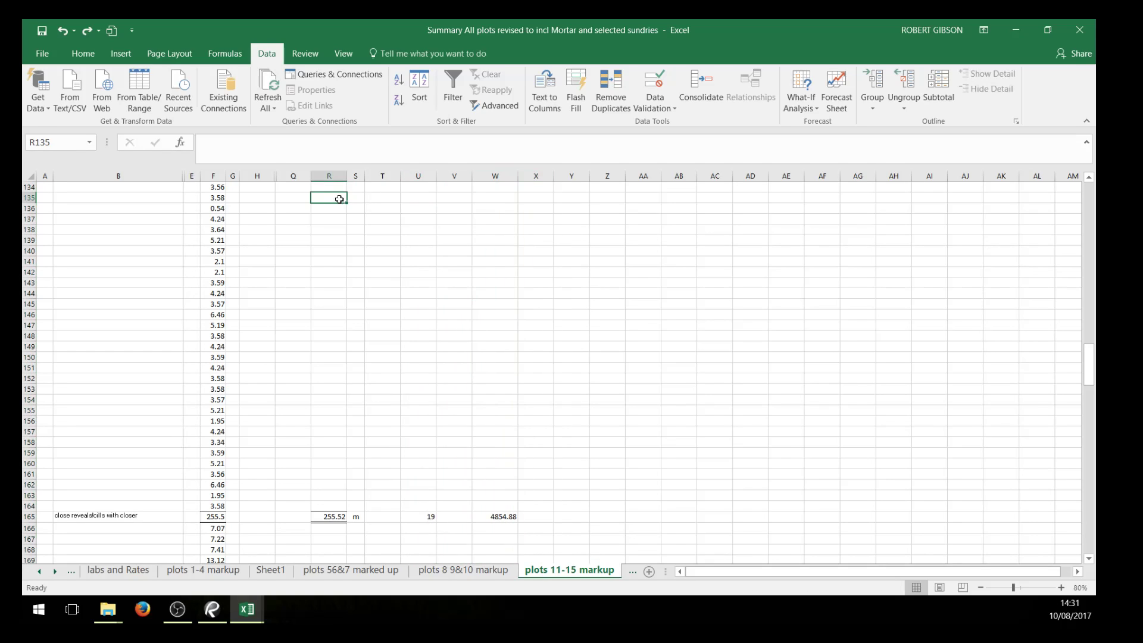
{"action": "left_click", "coordinate": [265, 202]}
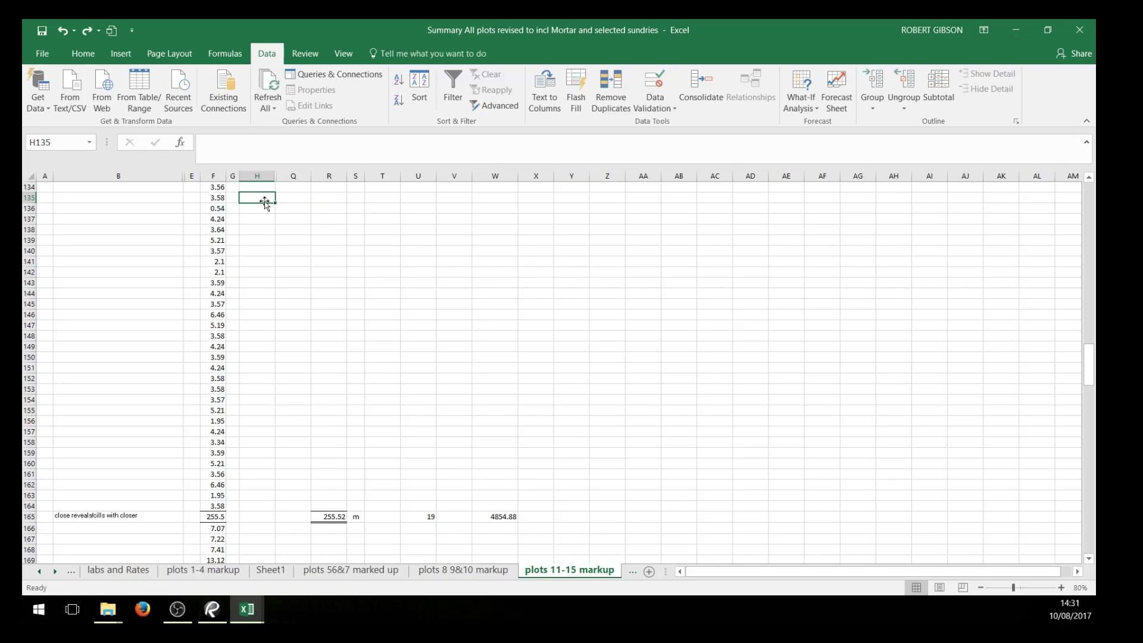
Review the measured quantities and priced items on the plots 11-15 markup sheet, from the lintels to the perimeter dpc items
{"action": "scroll", "coordinate": [453, 288], "scroll_direction": "down", "scroll_amount": 13}
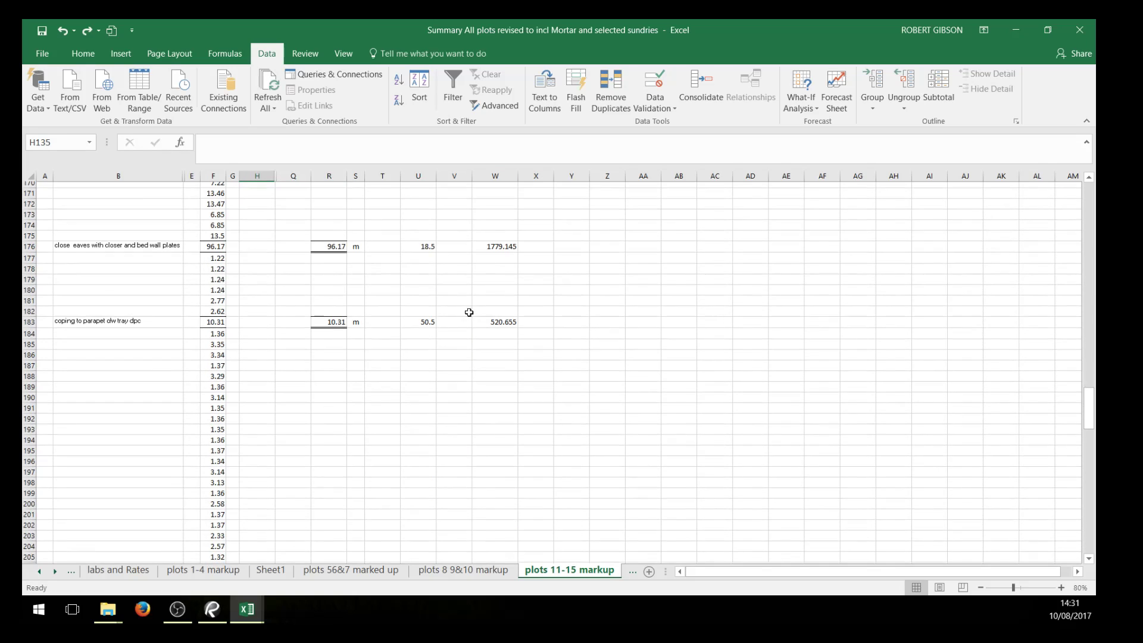
{"action": "scroll", "coordinate": [463, 318], "scroll_direction": "down", "scroll_amount": 9}
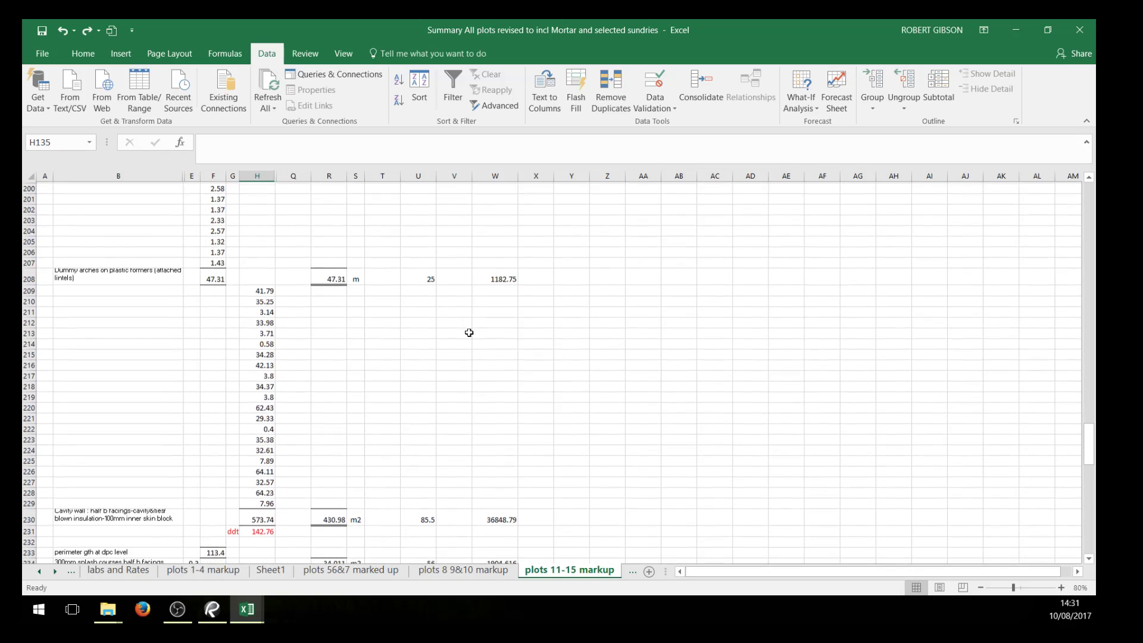
{"action": "scroll", "coordinate": [469, 330], "scroll_direction": "down", "scroll_amount": 9}
{"action": "scroll", "coordinate": [529, 340], "scroll_direction": "up", "scroll_amount": 7}
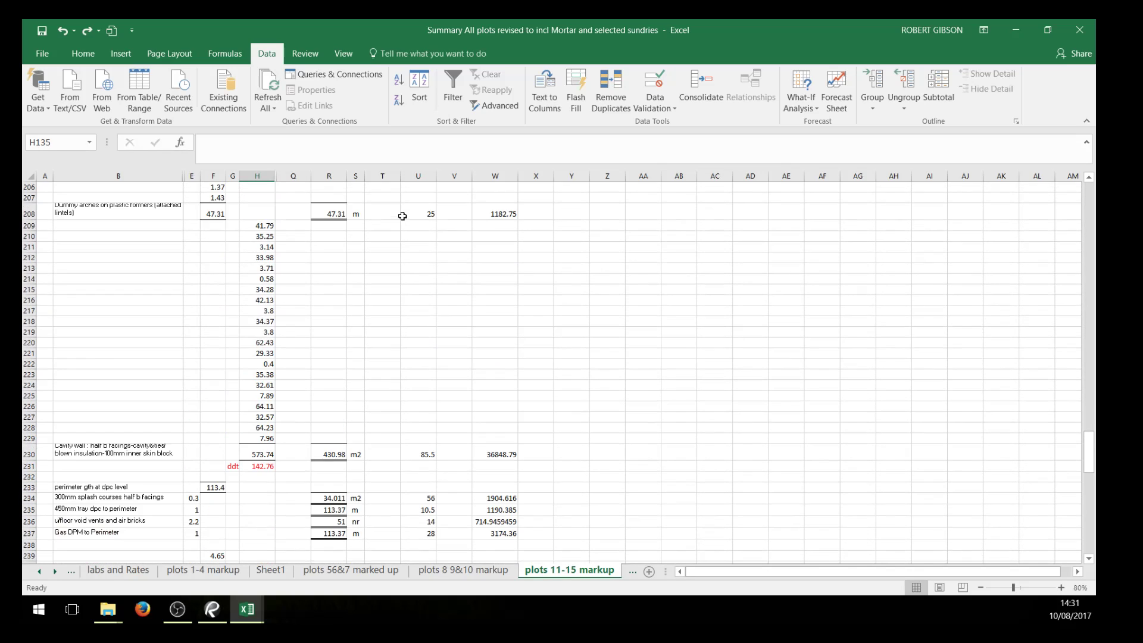
{"action": "scroll", "coordinate": [259, 272], "scroll_direction": "up", "scroll_amount": 4}
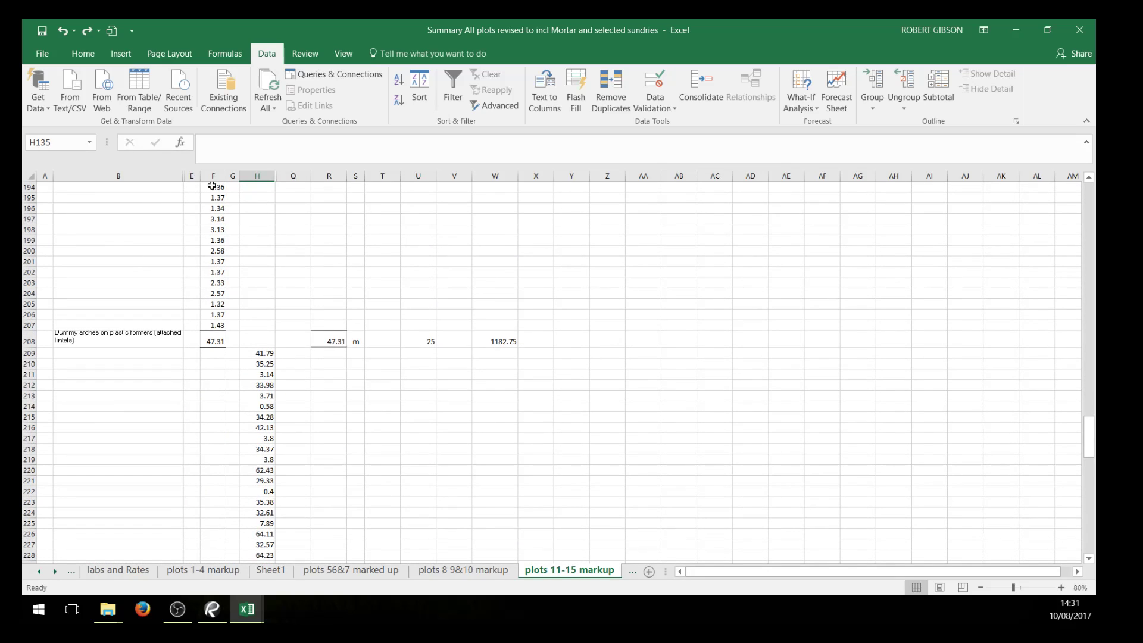
{"action": "scroll", "coordinate": [576, 320], "scroll_direction": "up", "scroll_amount": 4}
{"action": "scroll", "coordinate": [576, 319], "scroll_direction": "up", "scroll_amount": 18}
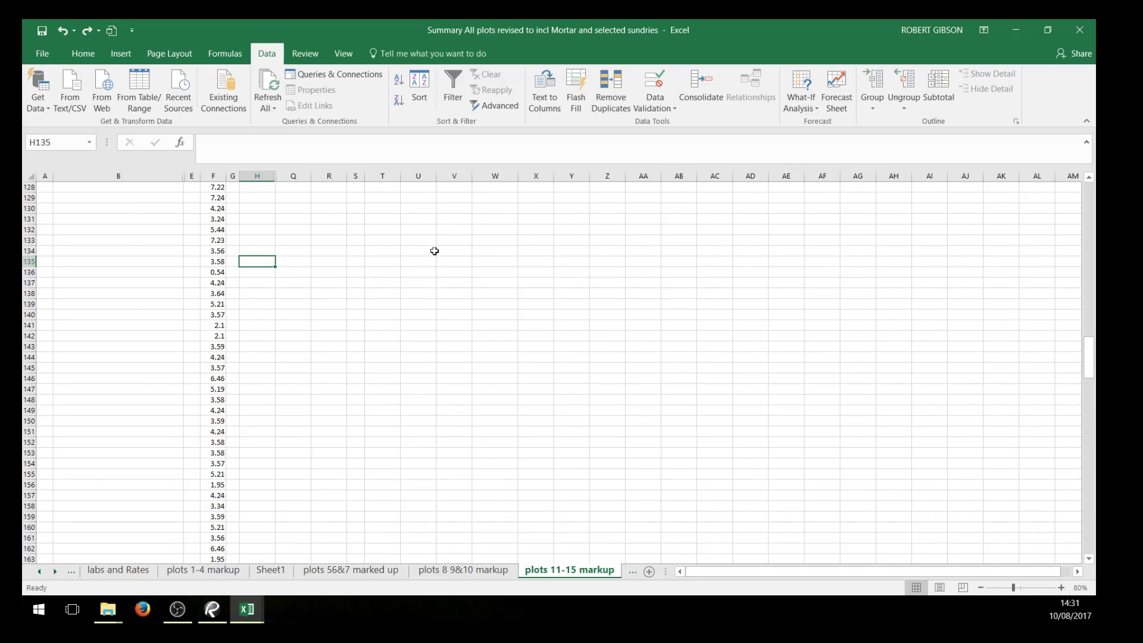
{"action": "scroll", "coordinate": [423, 258], "scroll_direction": "up", "scroll_amount": 16}
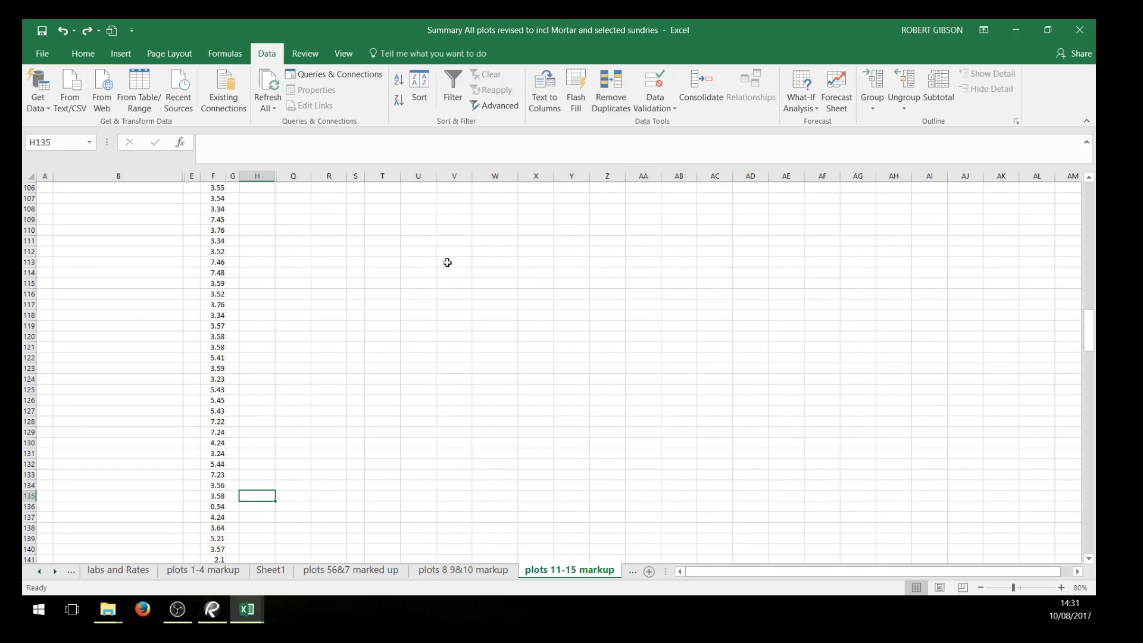
{"action": "scroll", "coordinate": [462, 372], "scroll_direction": "up", "scroll_amount": 5}
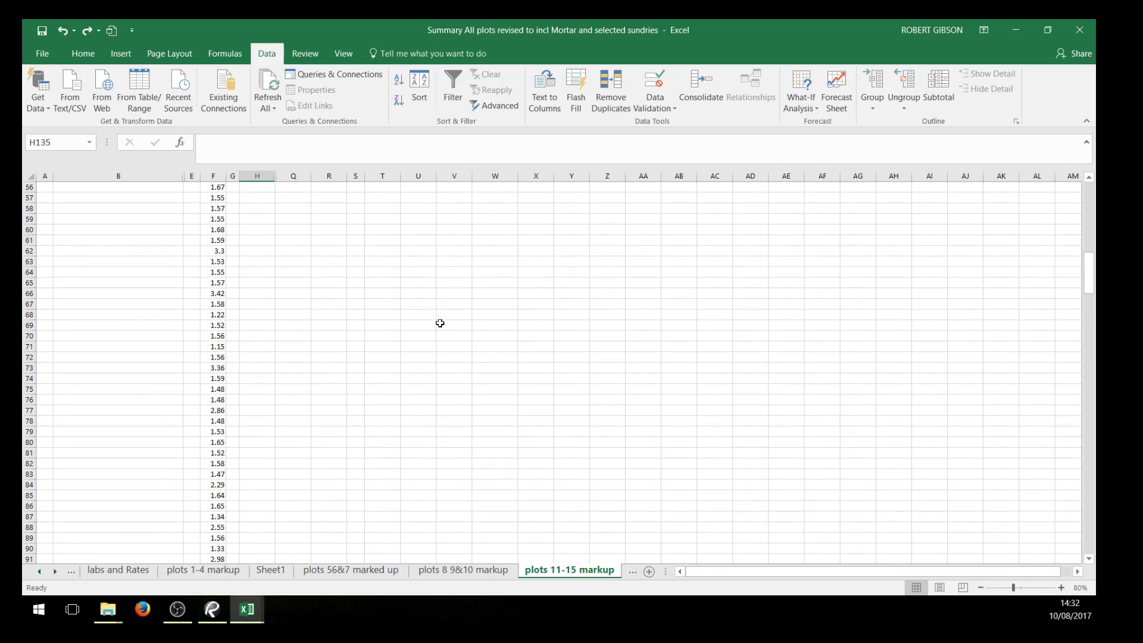
{"action": "scroll", "coordinate": [464, 324], "scroll_direction": "down", "scroll_amount": 1}
{"action": "scroll", "coordinate": [468, 326], "scroll_direction": "down", "scroll_amount": 8}
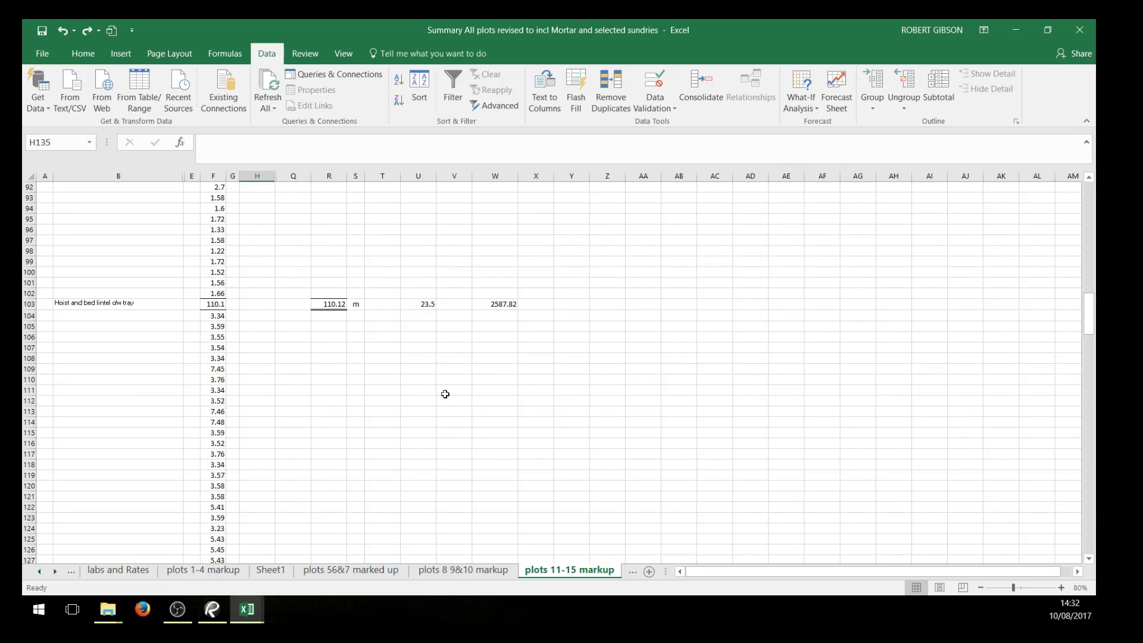
{"action": "scroll", "coordinate": [446, 394], "scroll_direction": "down", "scroll_amount": 14}
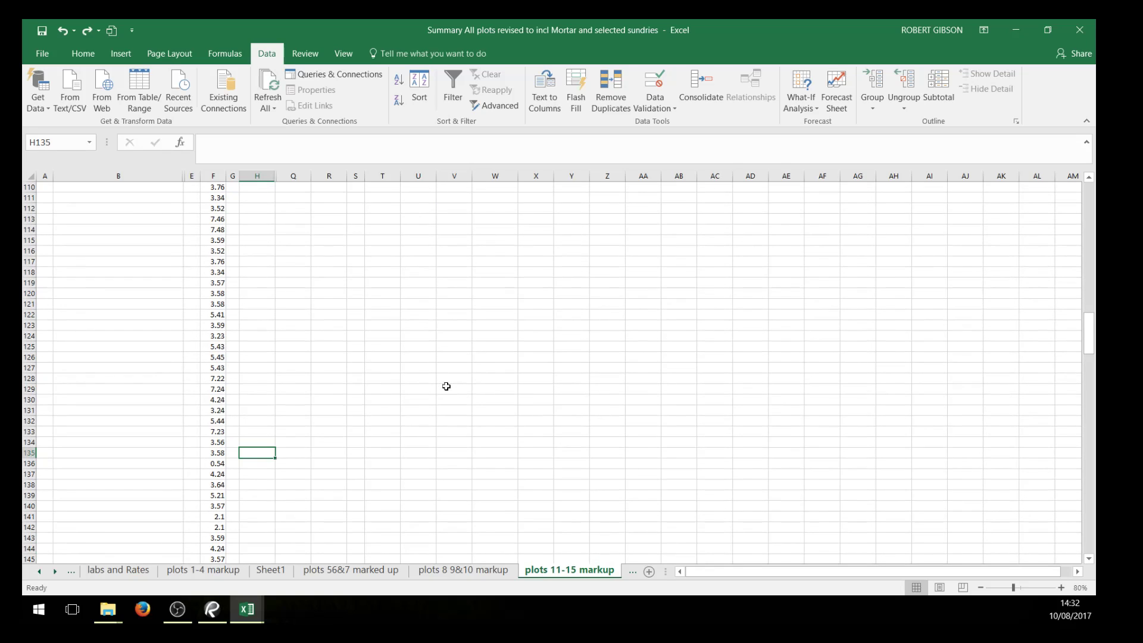
{"action": "scroll", "coordinate": [459, 356], "scroll_direction": "down", "scroll_amount": 11}
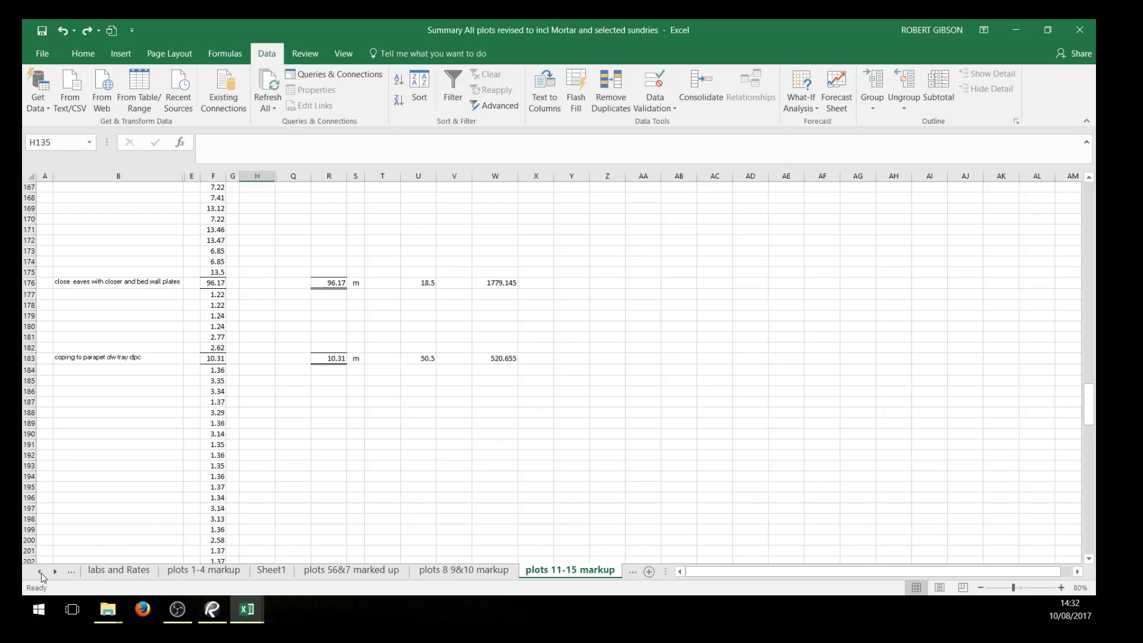
Look through the window brick deductions for plots 11-15 and view the plot totals on the Summ sheet
{"action": "left_click", "coordinate": [41, 572]}
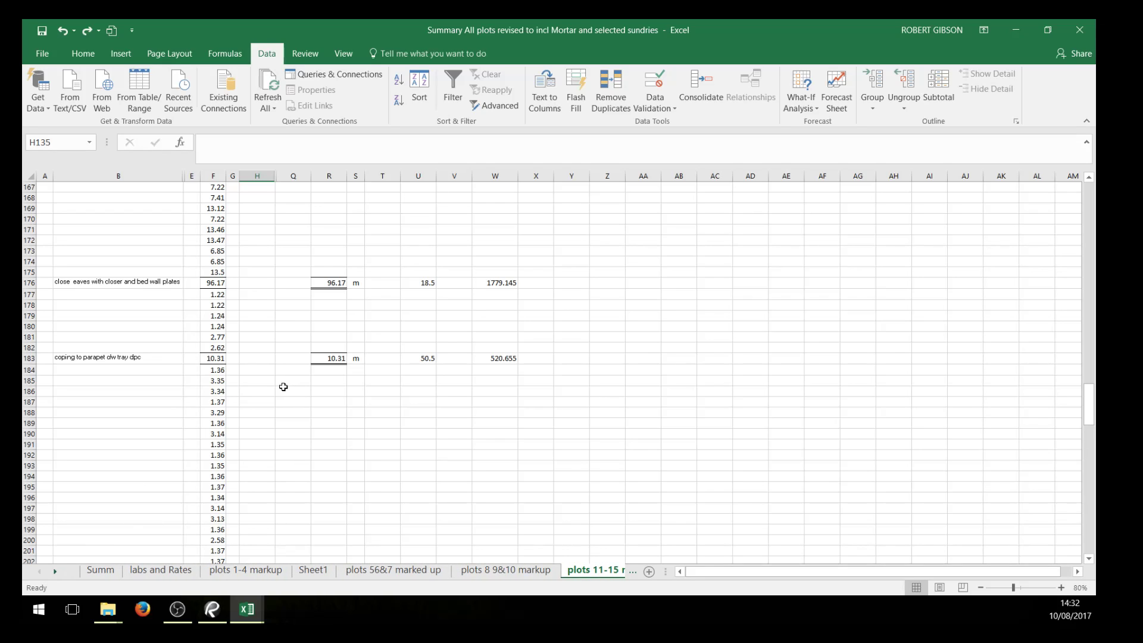
{"action": "scroll", "coordinate": [283, 387], "scroll_direction": "down", "scroll_amount": 9}
{"action": "scroll", "coordinate": [286, 390], "scroll_direction": "down", "scroll_amount": 11}
{"action": "scroll", "coordinate": [321, 365], "scroll_direction": "down", "scroll_amount": 8}
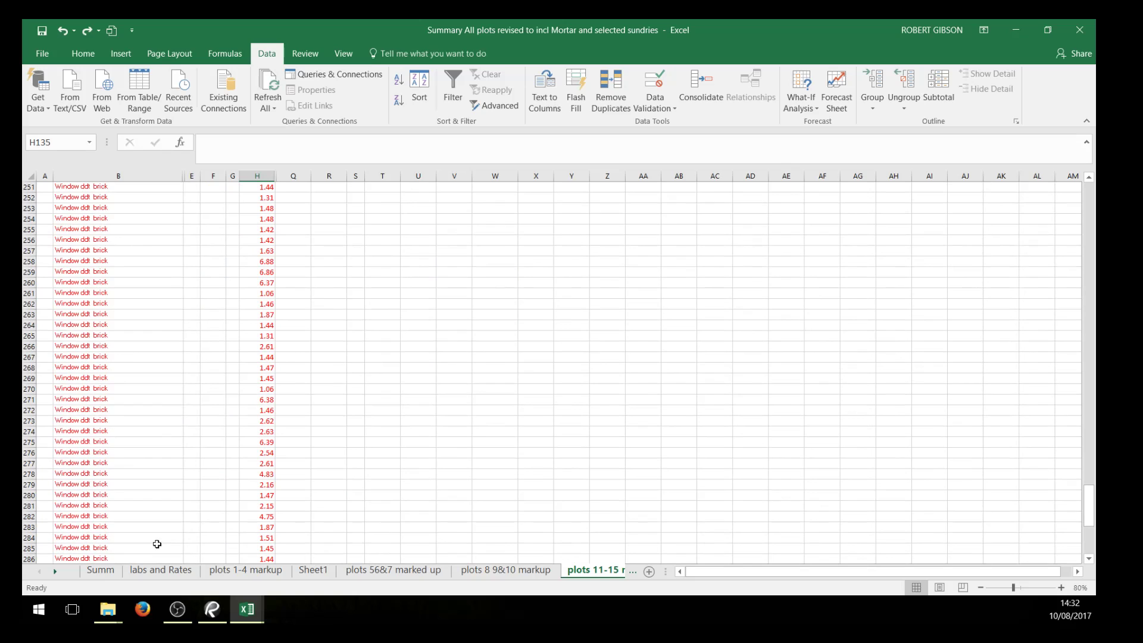
{"action": "left_click", "coordinate": [96, 571]}
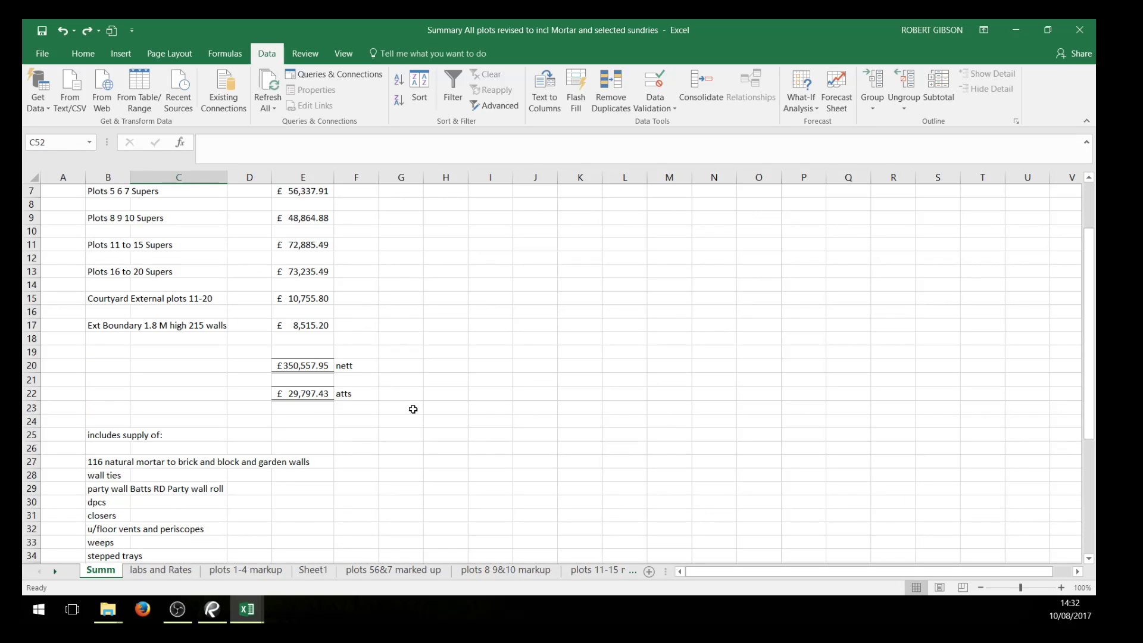
{"action": "left_click", "coordinate": [413, 409]}
{"action": "scroll", "coordinate": [248, 493], "scroll_direction": "up", "scroll_amount": 2}
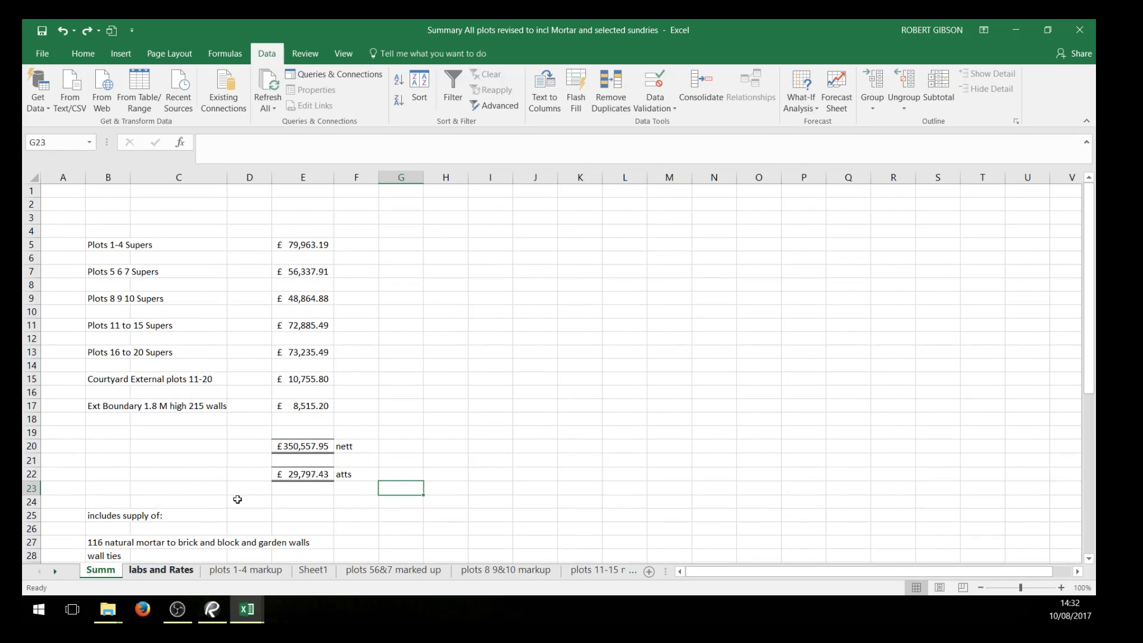
Review the standard descriptions and rate build-ups on the labs and Rates sheet, including the 450mm tray dpc sundry rate in D4
{"action": "key", "text": "ctrl+Page_Down"}
{"action": "left_click", "coordinate": [367, 221]}
{"action": "left_click", "coordinate": [417, 232]}
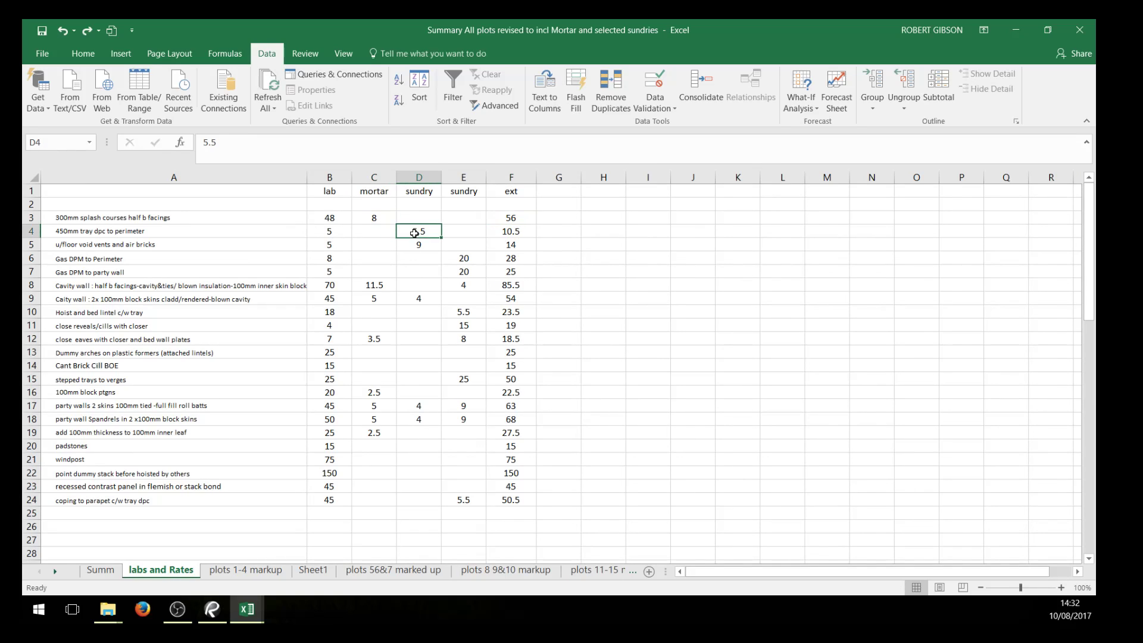
{"action": "scroll", "coordinate": [628, 314], "scroll_direction": "down", "scroll_amount": 2}
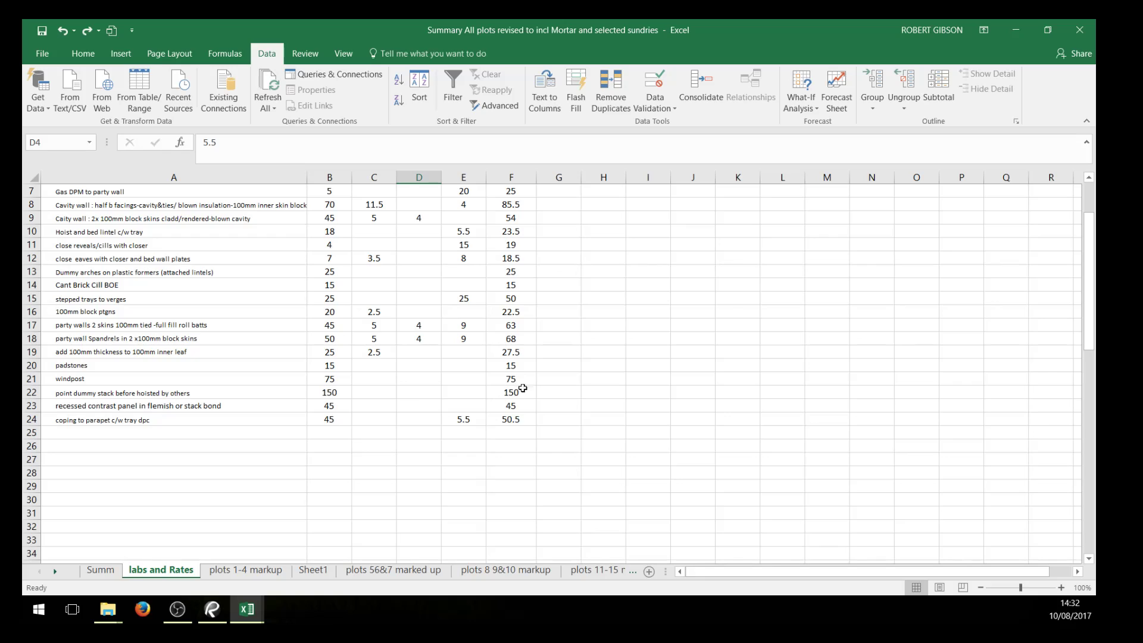
Review the supply inclusions, free-issue items and exclusions listed on the Summ sheet, and save the workbook
{"action": "left_click", "coordinate": [94, 572]}
{"action": "scroll", "coordinate": [252, 366], "scroll_direction": "down", "scroll_amount": 7}
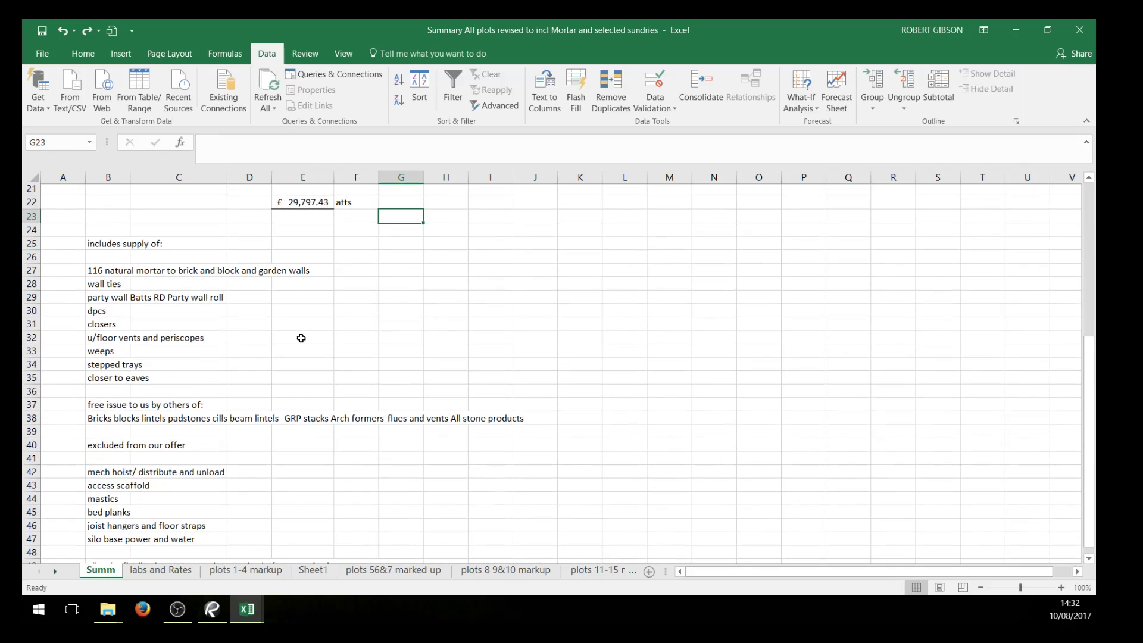
{"action": "left_click_drag", "start_coordinate": [108, 232], "coordinate": [106, 545]}
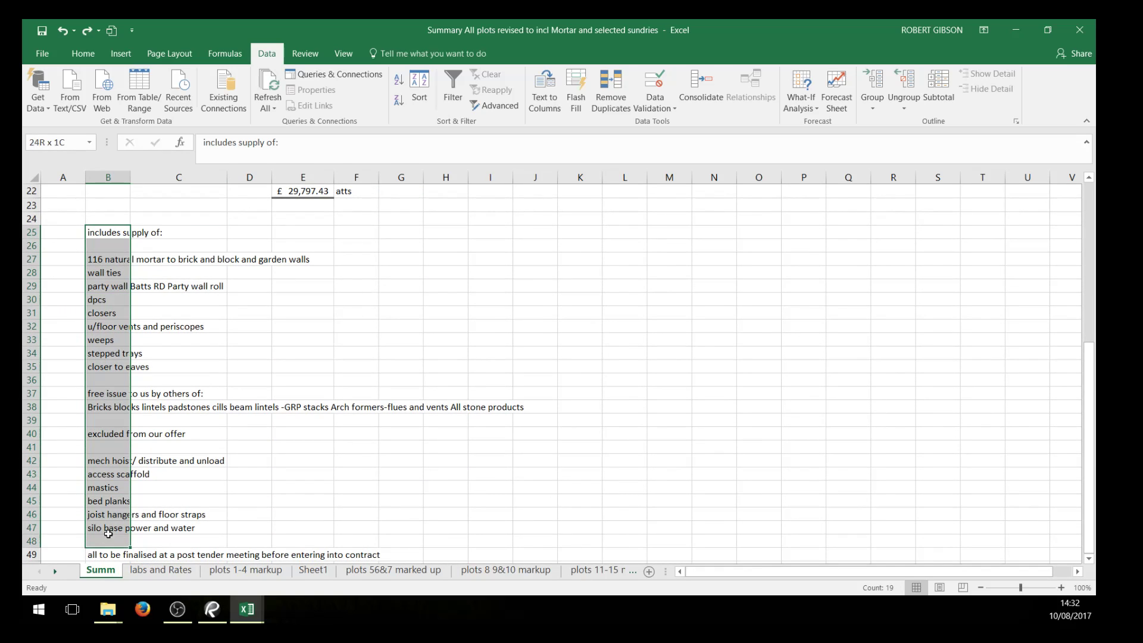
{"action": "scroll", "coordinate": [426, 406], "scroll_direction": "down", "scroll_amount": 4}
{"action": "left_click", "coordinate": [677, 403]}
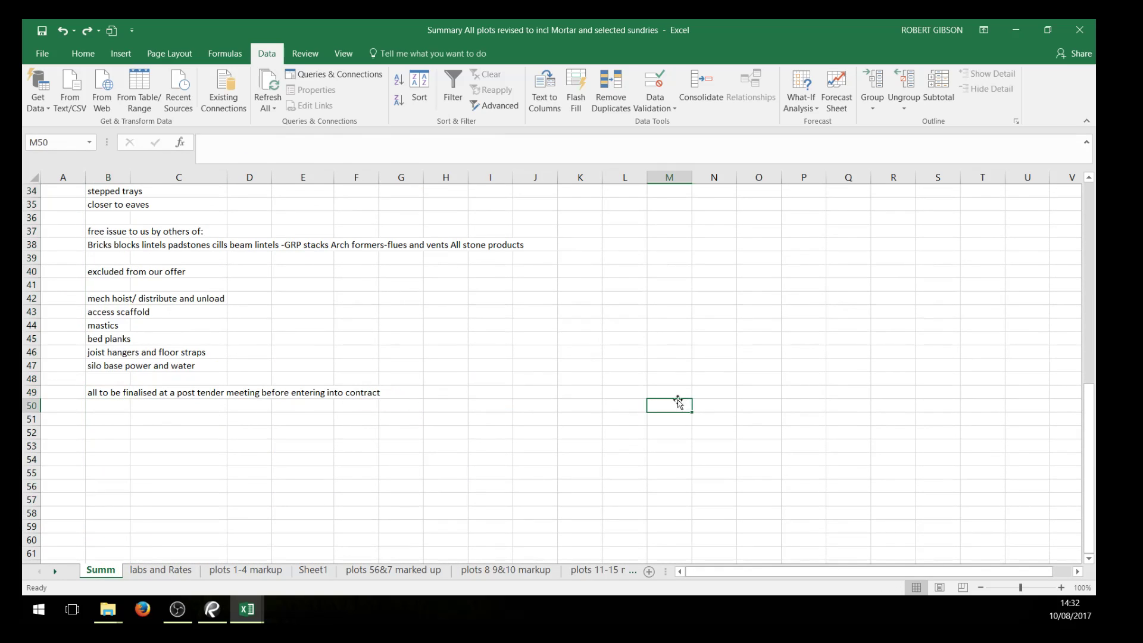
{"action": "left_click", "coordinate": [41, 31]}
Switch to the dimms folder in File Explorer and preview the plots 1-4 markup workbook
{"action": "left_click", "coordinate": [110, 614]}
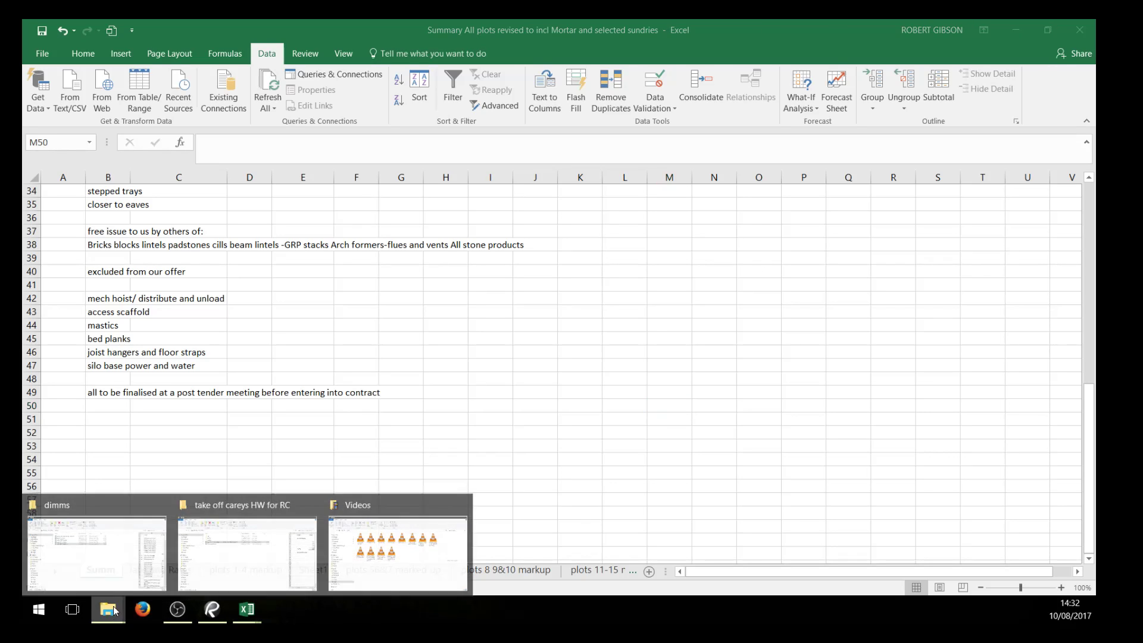
{"action": "mouse_move", "coordinate": [118, 562]}
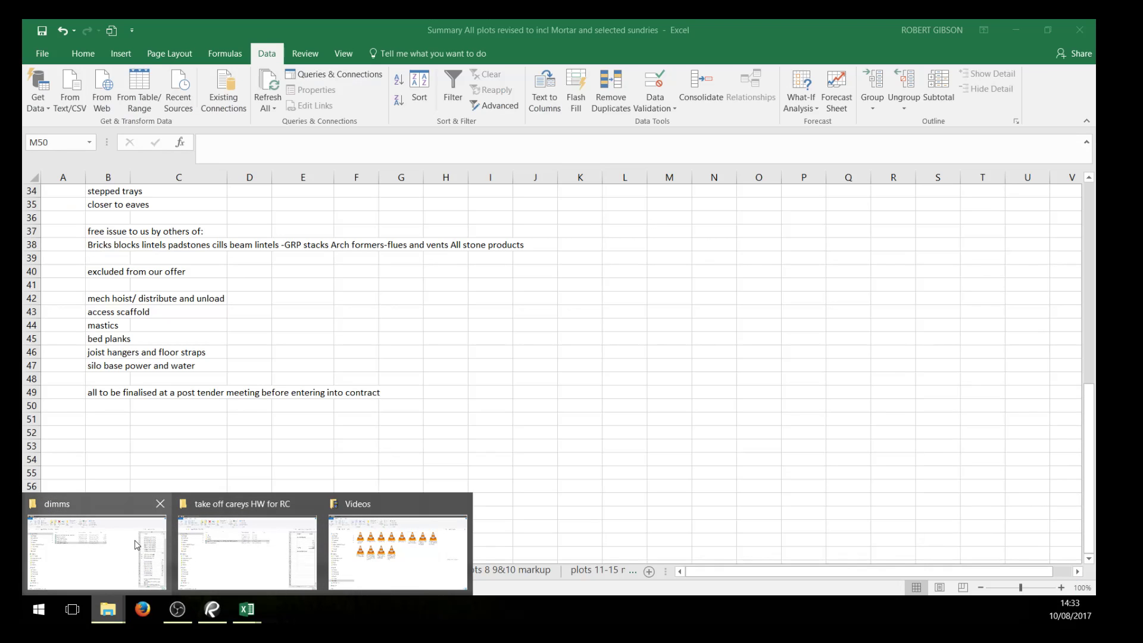
{"action": "left_click", "coordinate": [134, 540]}
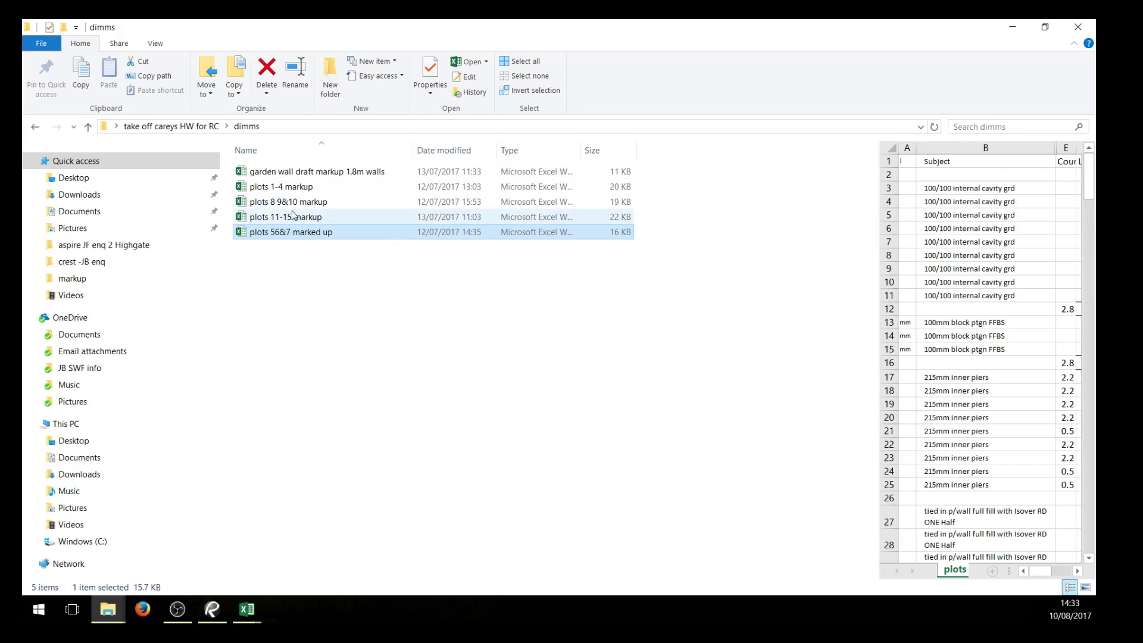
{"action": "left_click", "coordinate": [274, 188]}
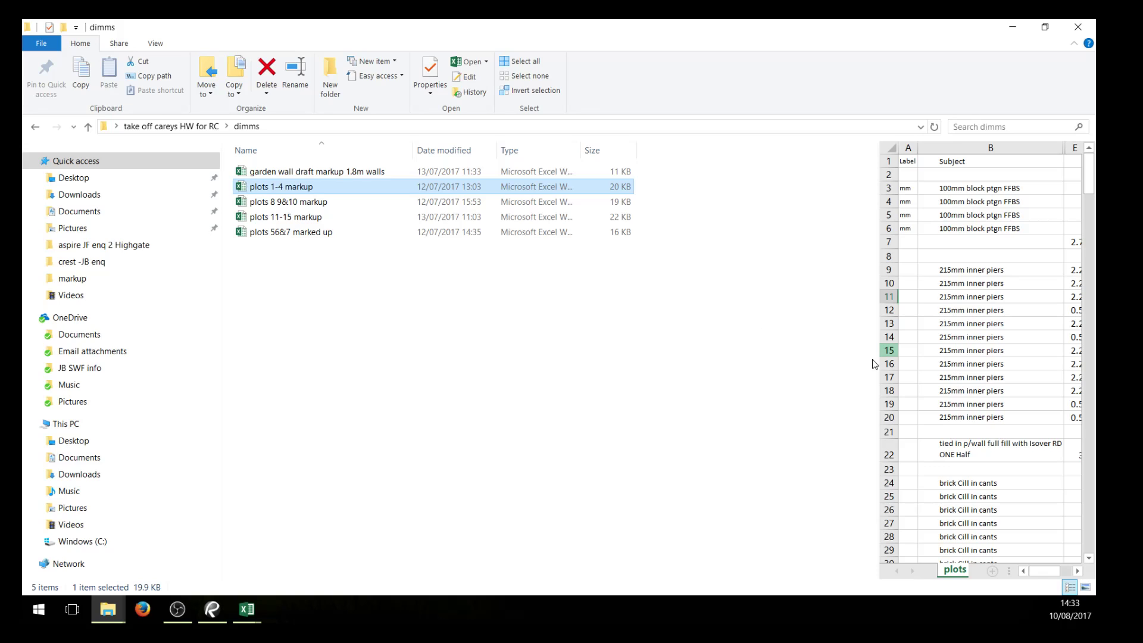
Return to the summary workbook in Excel and examine the priced items and total on the plots 1-4 markup sheet
{"action": "left_click", "coordinate": [249, 610]}
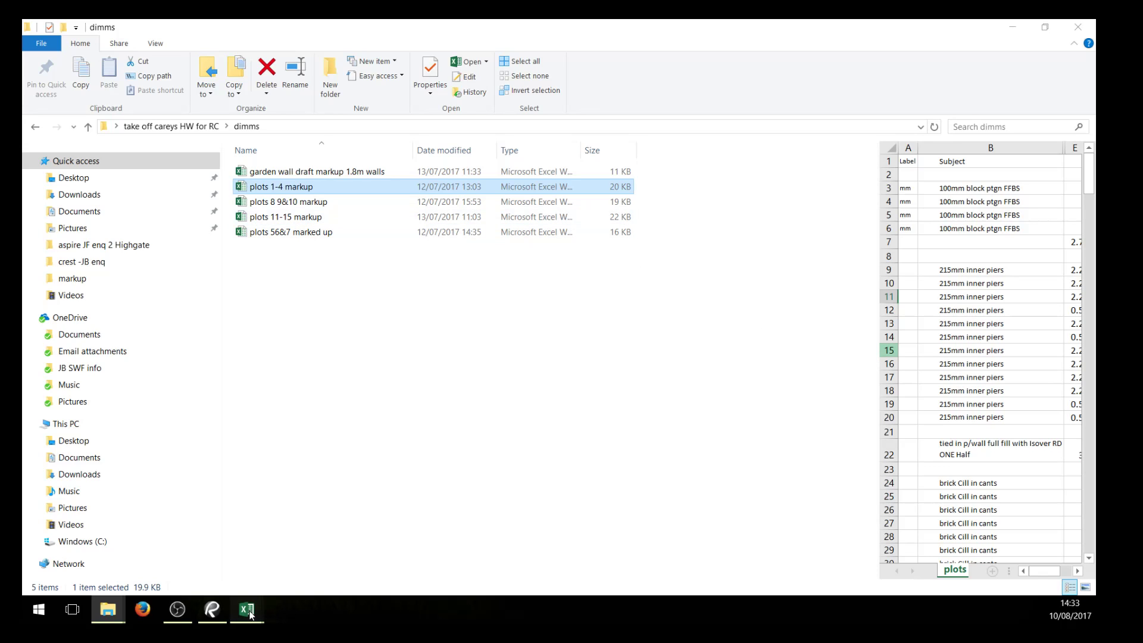
{"action": "left_click", "coordinate": [386, 568]}
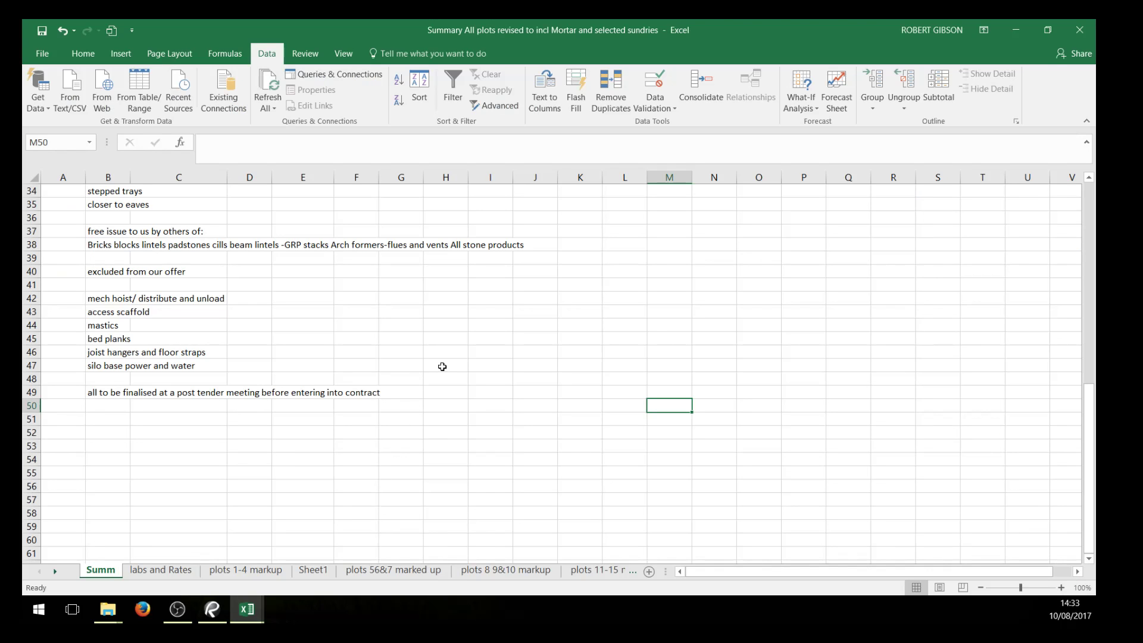
{"action": "left_click", "coordinate": [250, 570]}
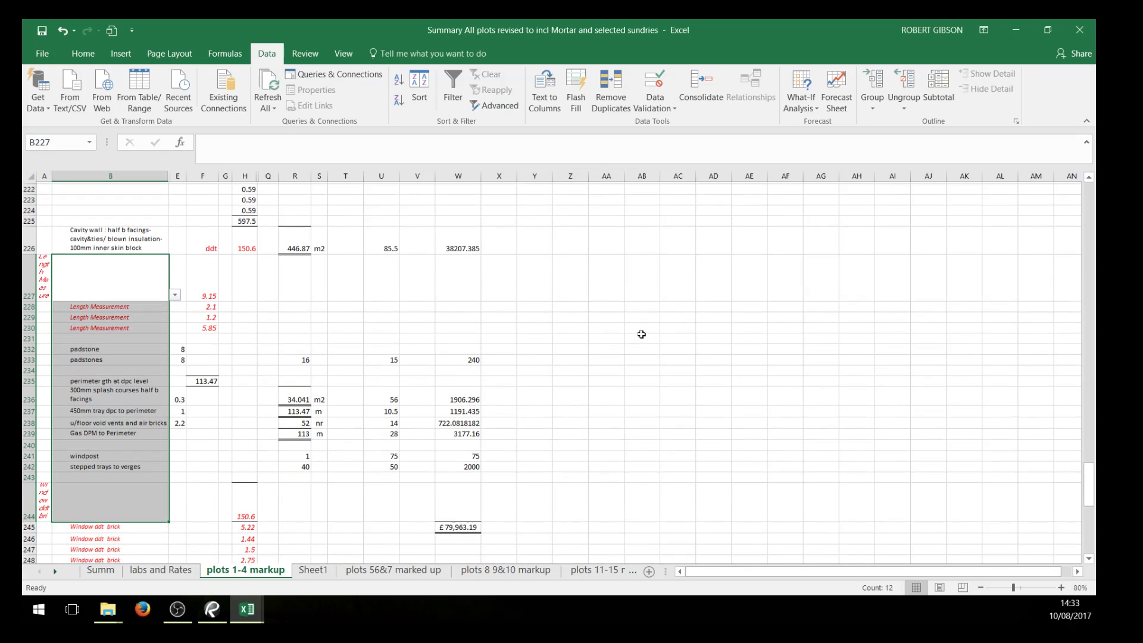
{"action": "scroll", "coordinate": [640, 334], "scroll_direction": "up", "scroll_amount": 5}
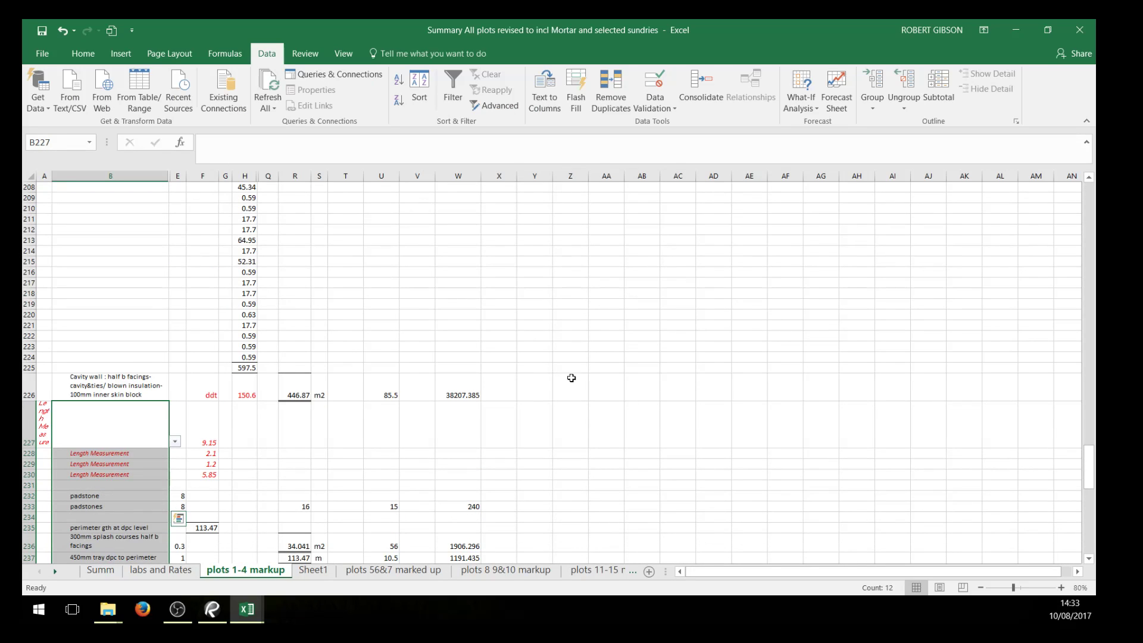
{"action": "scroll", "coordinate": [596, 384], "scroll_direction": "down", "scroll_amount": 5}
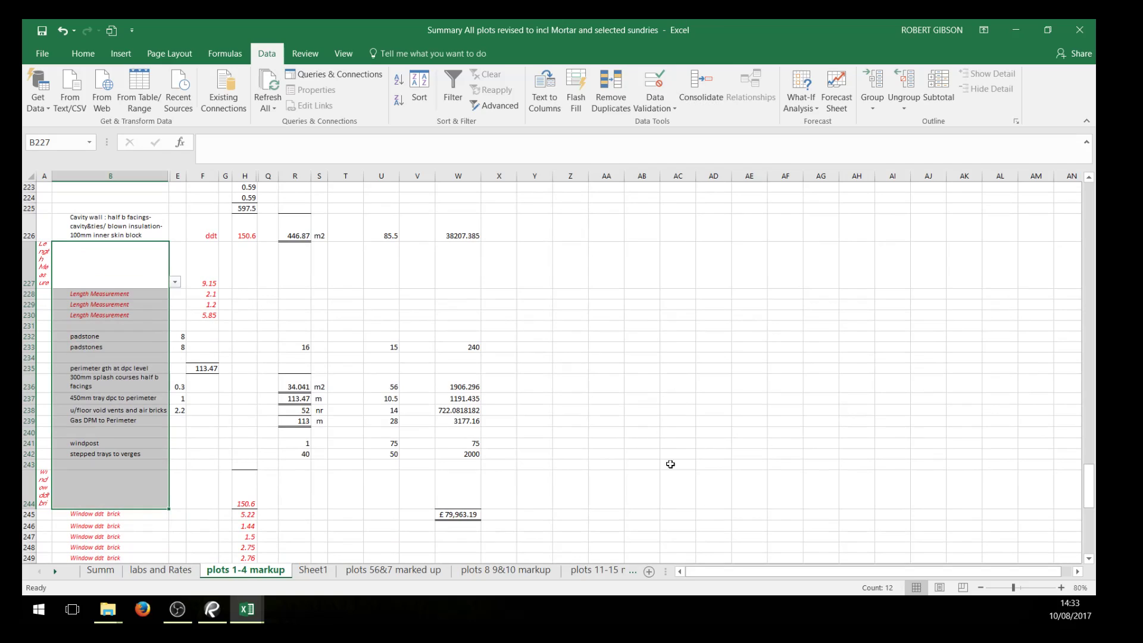